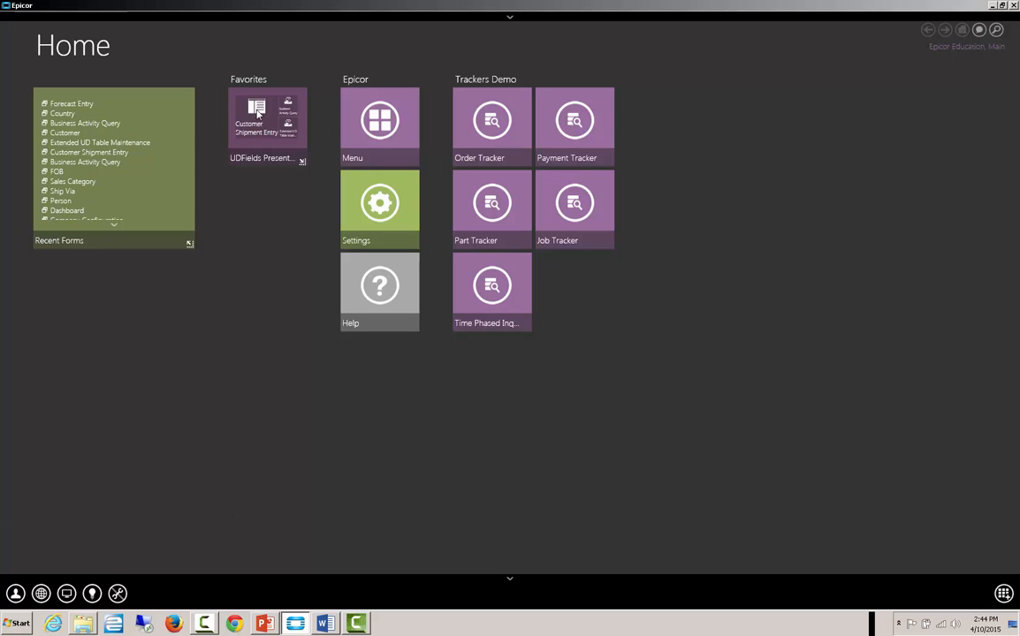
Open the Customer Shipment Entry form from the favorites using the Base layer, dismissing the error message.
left_click(258, 113)
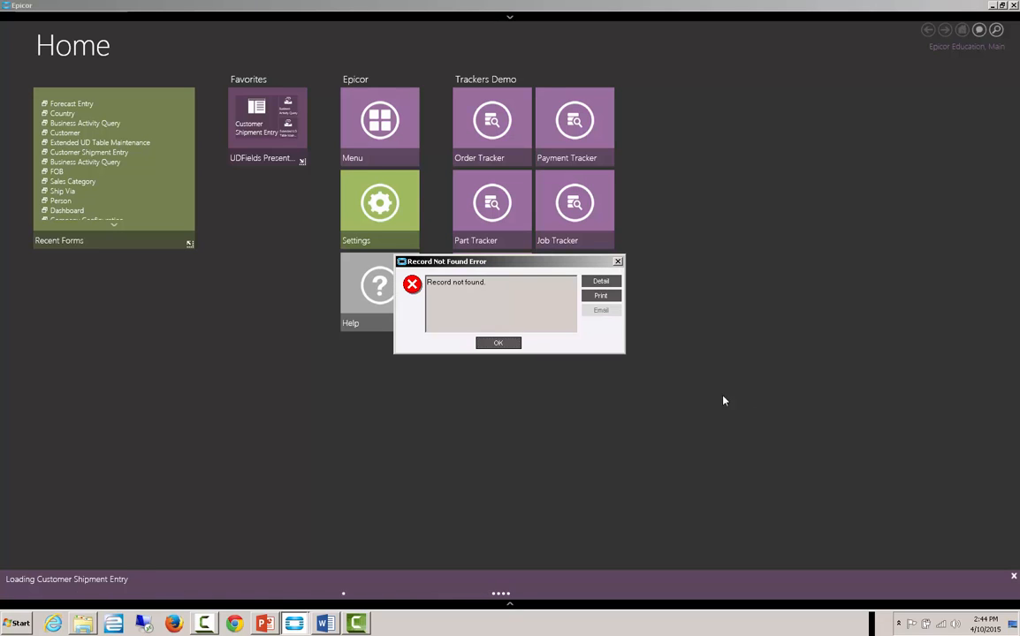
left_click(500, 343)
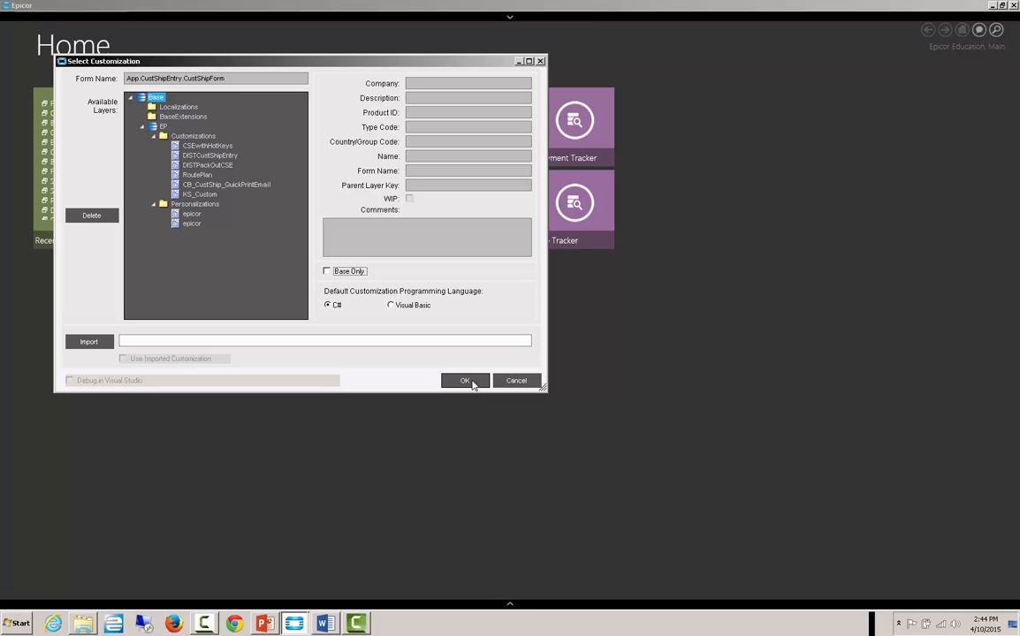
left_click(466, 381)
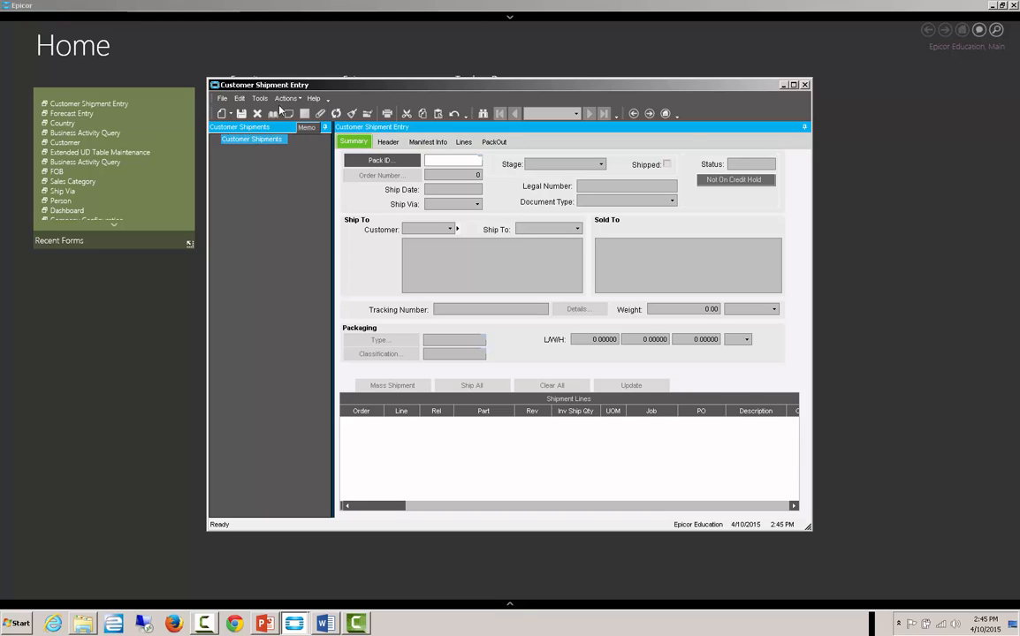
Open the customization tools for the Customer Shipment Entry form and move their window clear of the form.
left_click(260, 98)
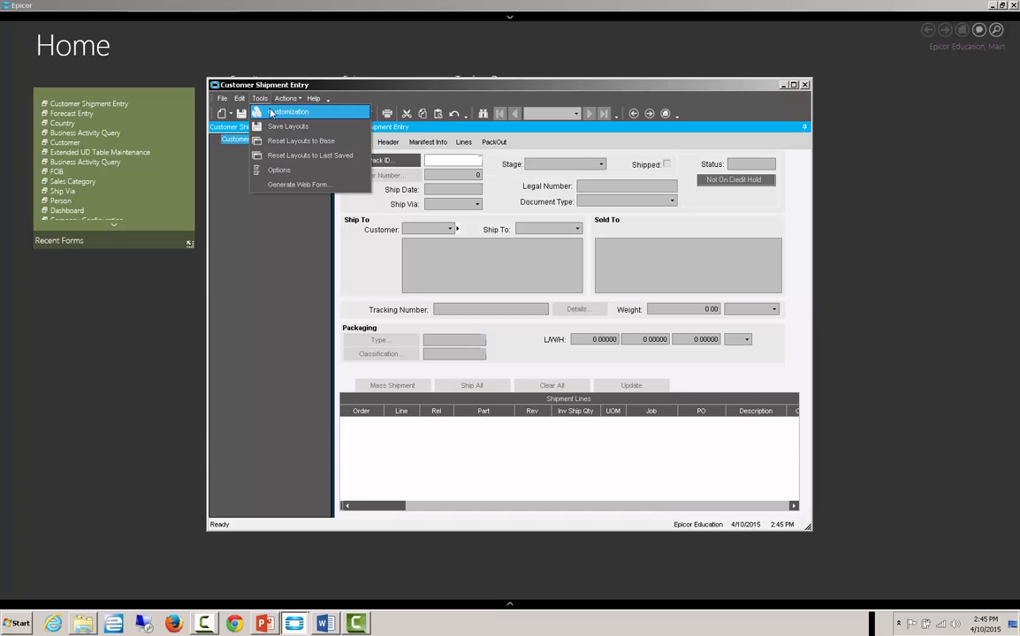
left_click(265, 109)
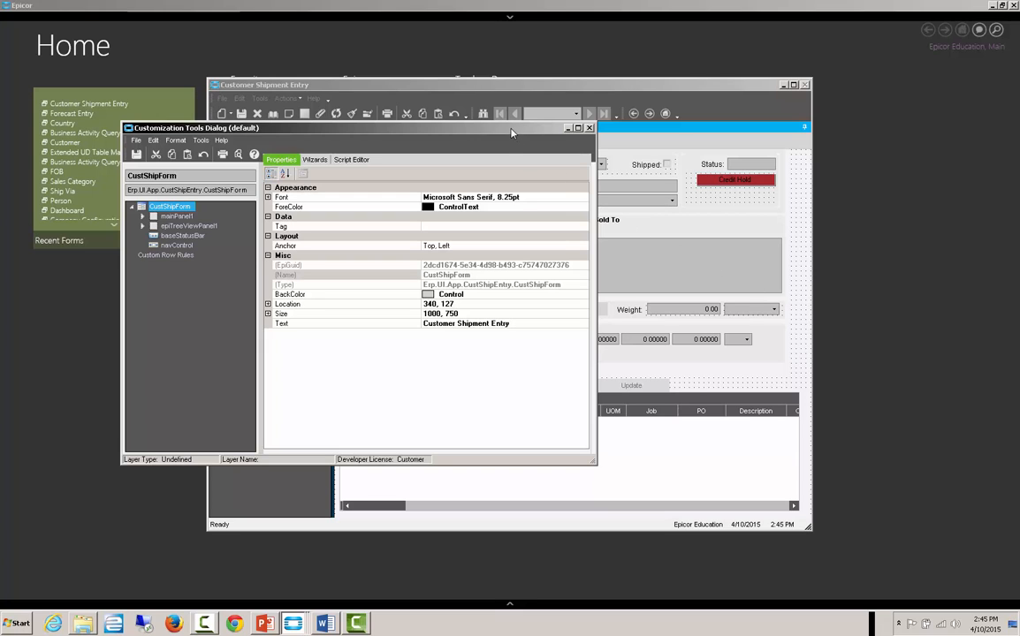
left_click_drag(511, 132, 432, 185)
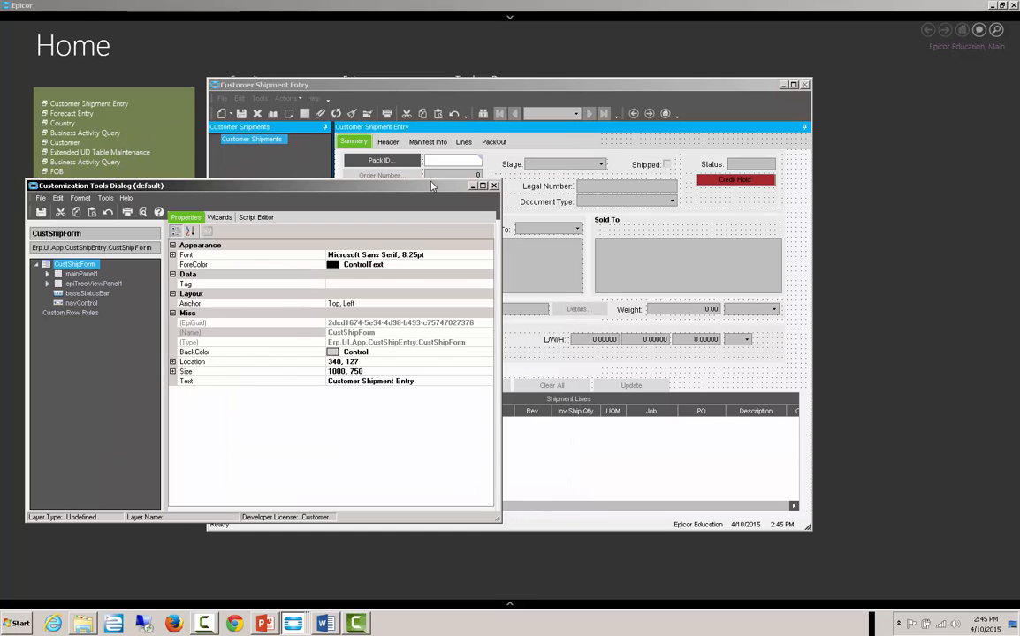
Show the form's Header > Detail sheet and select its headerDetailPanel1 as the panel to customize.
left_click(390, 144)
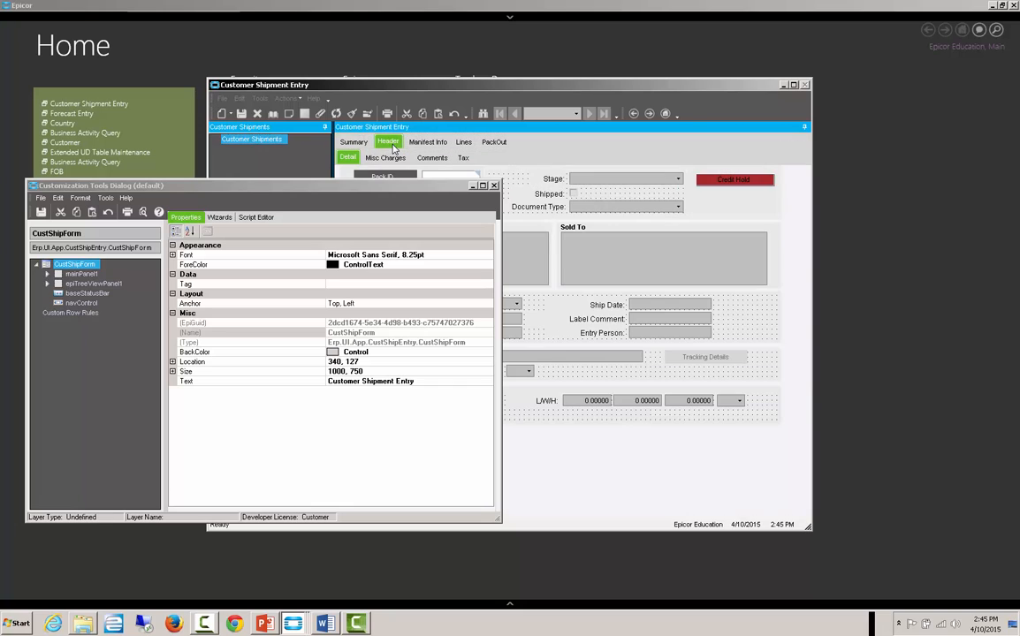
left_click_drag(385, 193, 356, 115)
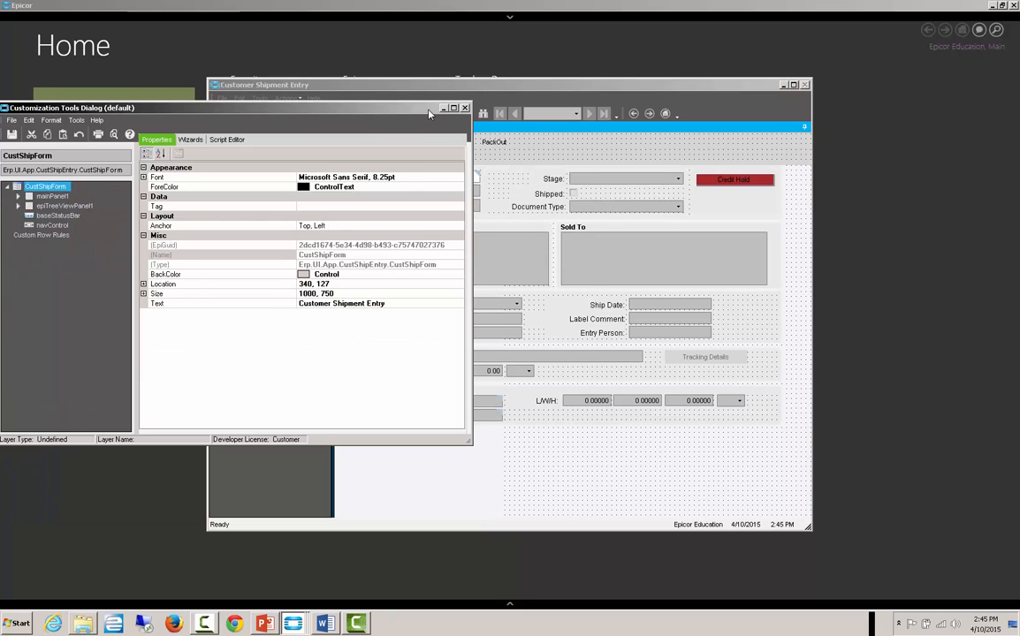
left_click_drag(430, 113, 327, 122)
left_click(522, 435)
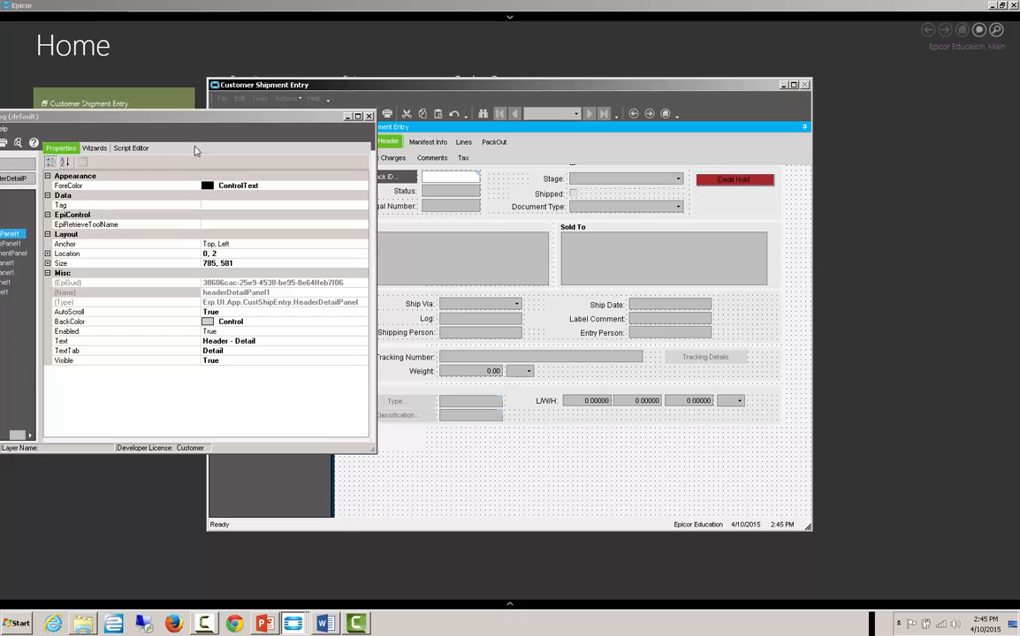
left_click_drag(210, 119, 344, 153)
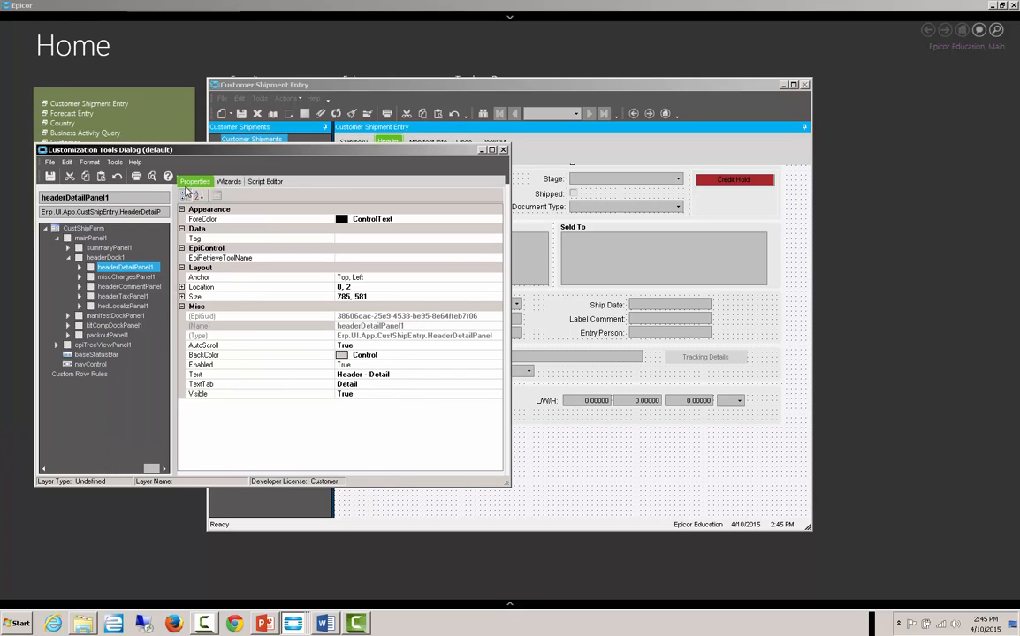
Open the Toolbox and add two EpiCheckBox controls below the Packaging group, stacked at about 175, 455 and 178, 495.
left_click(113, 164)
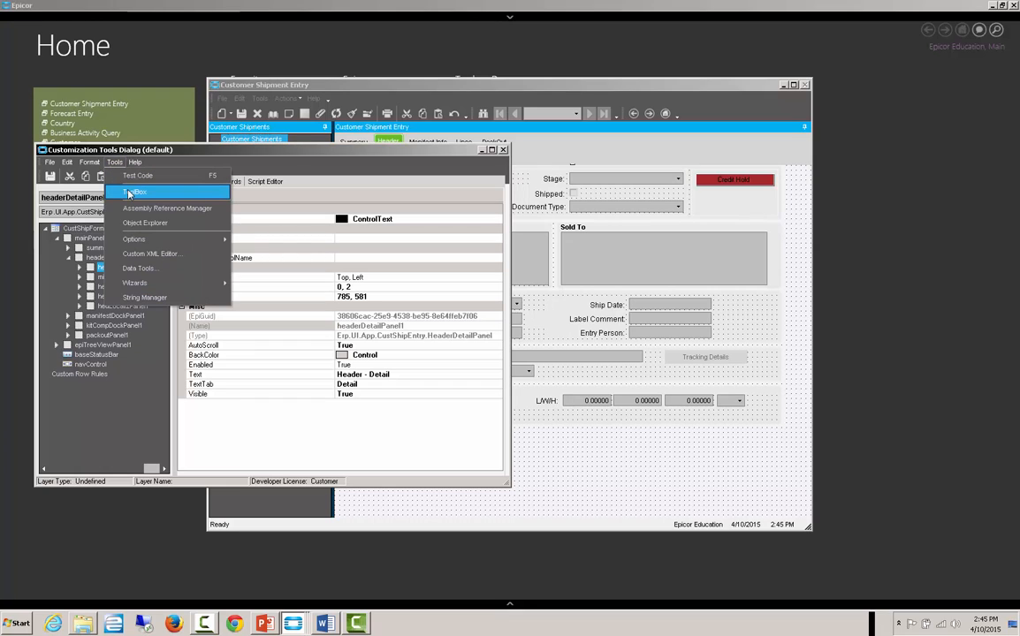
left_click(129, 193)
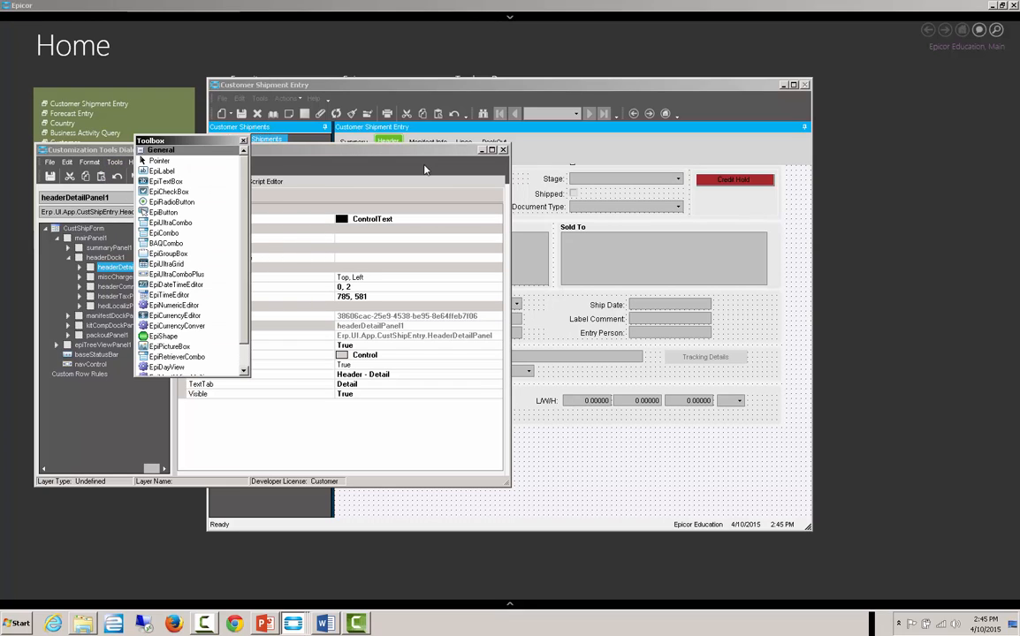
left_click(482, 151)
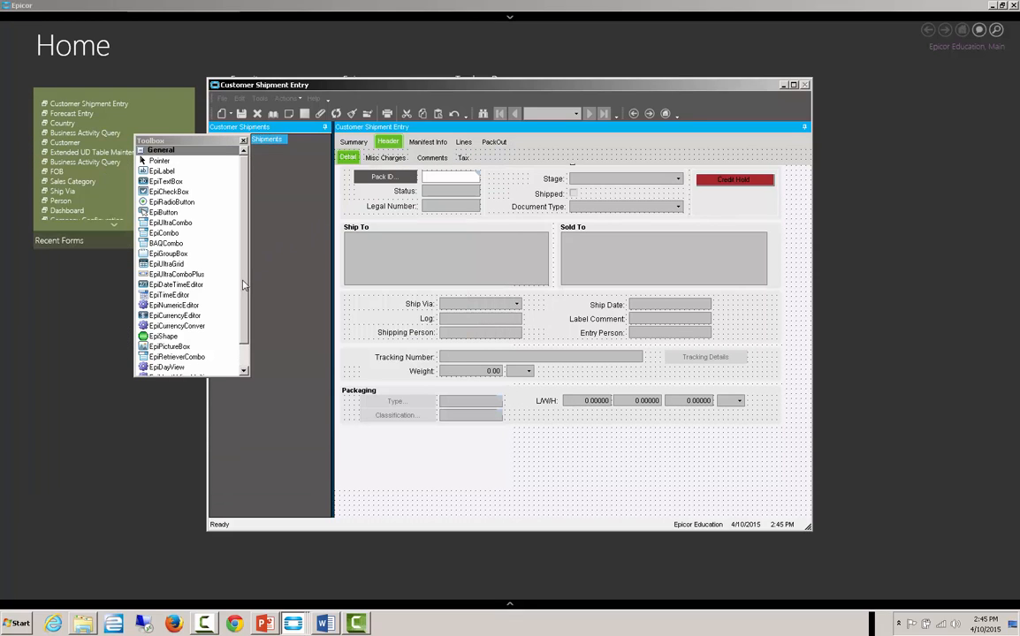
left_click(167, 193)
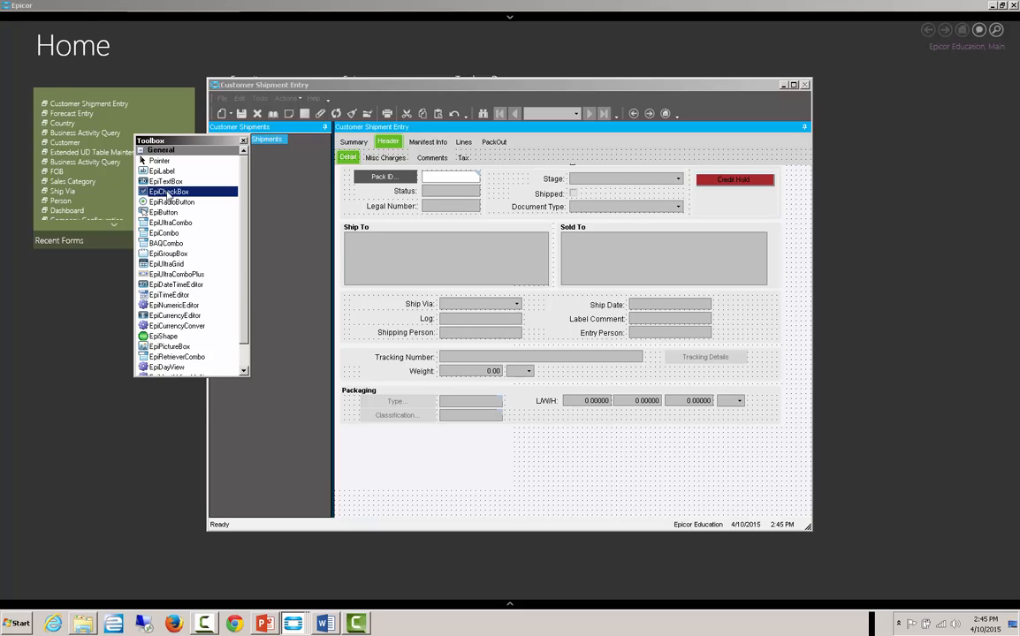
left_click(443, 446)
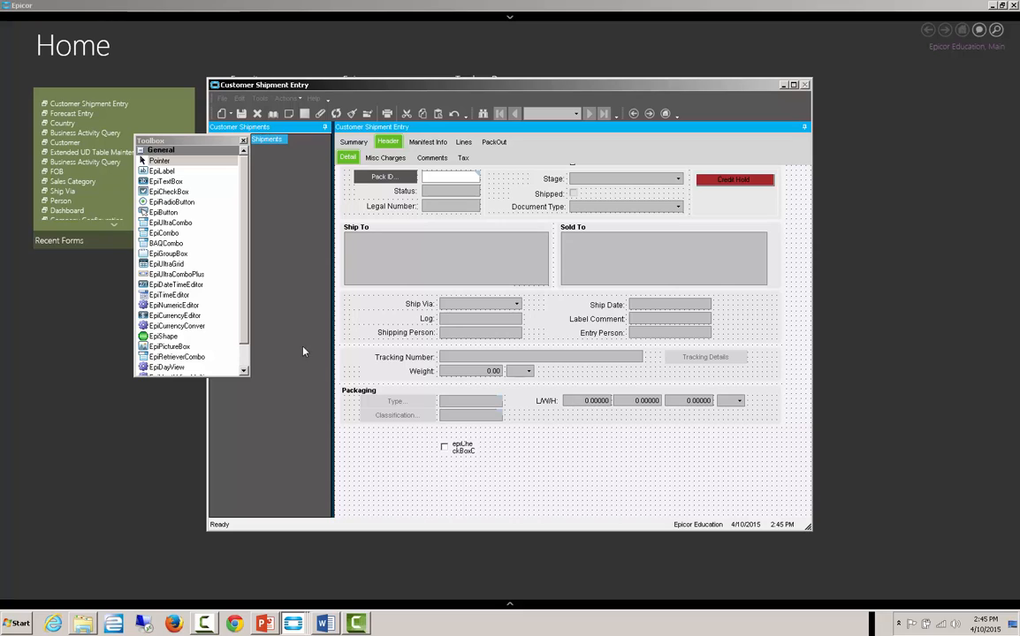
left_click(184, 193)
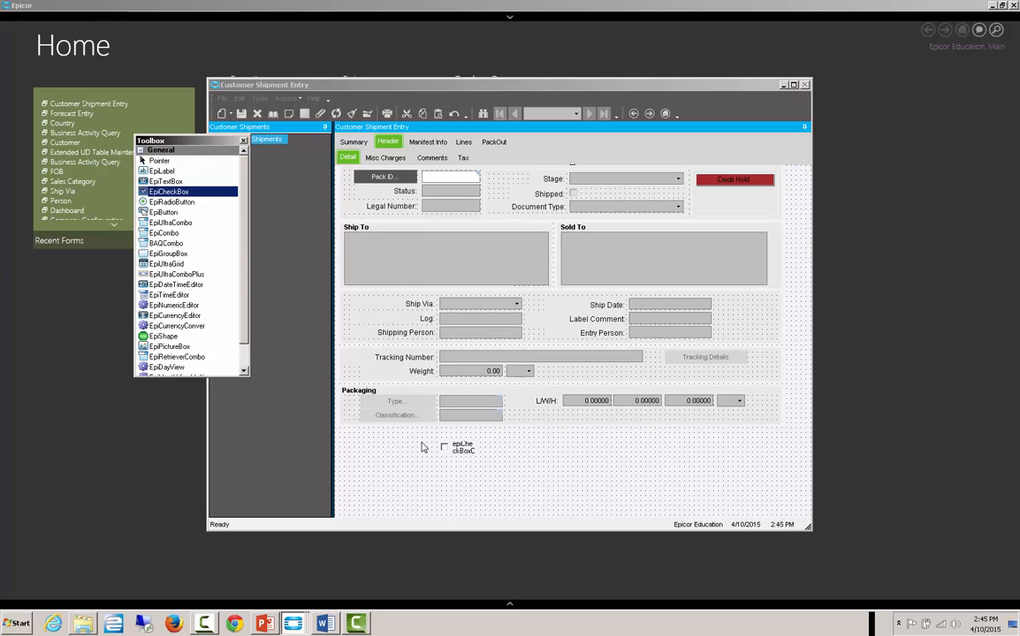
left_click(443, 469)
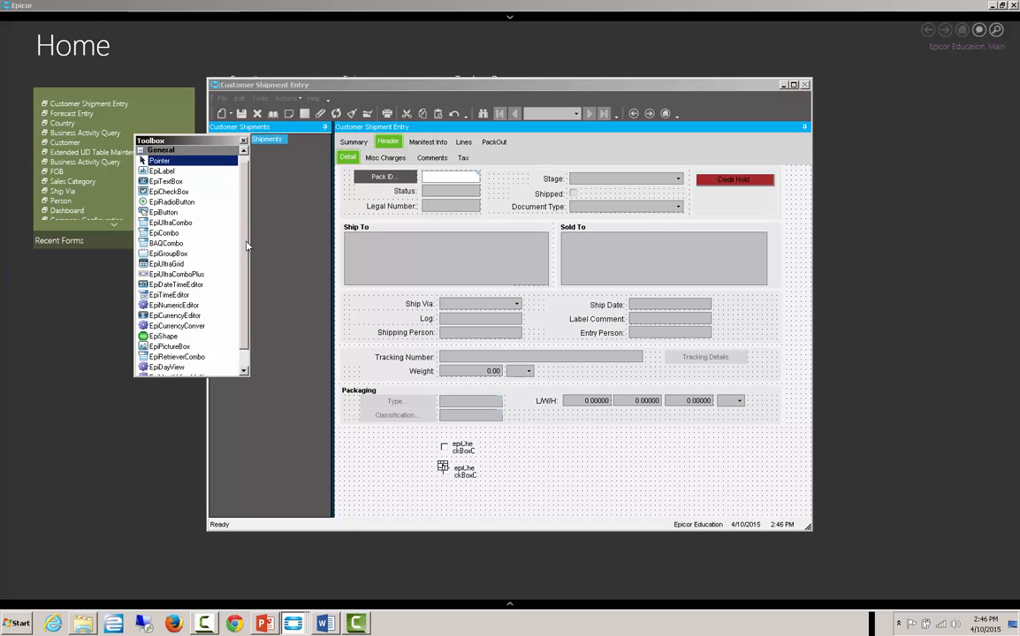
Add two EpiDateTimeEditor controls beside the check boxes, one above the other.
left_click_drag(244, 237, 248, 256)
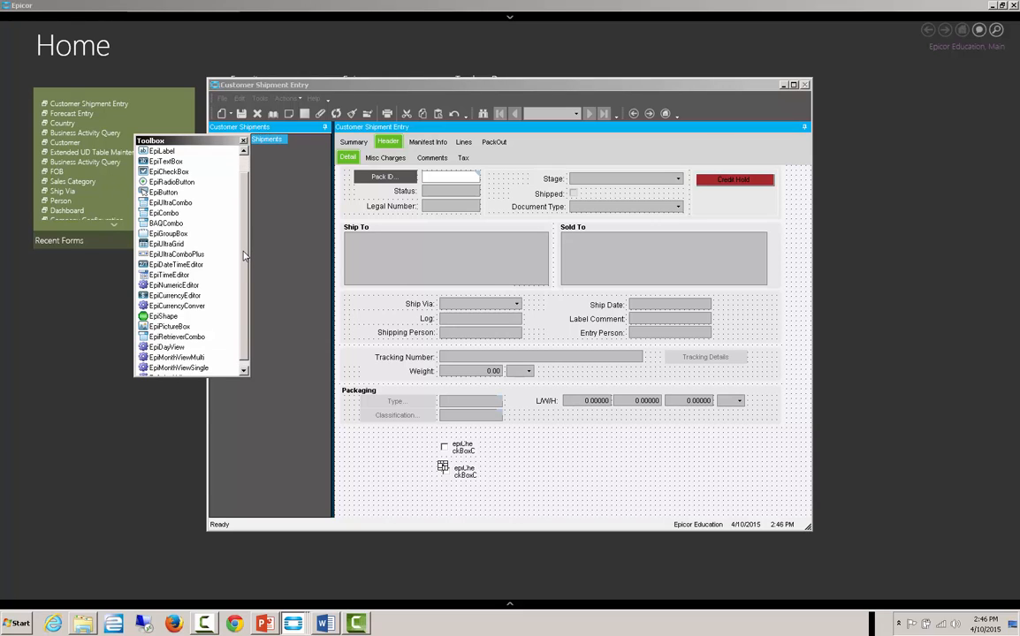
left_click(190, 264)
left_click(541, 442)
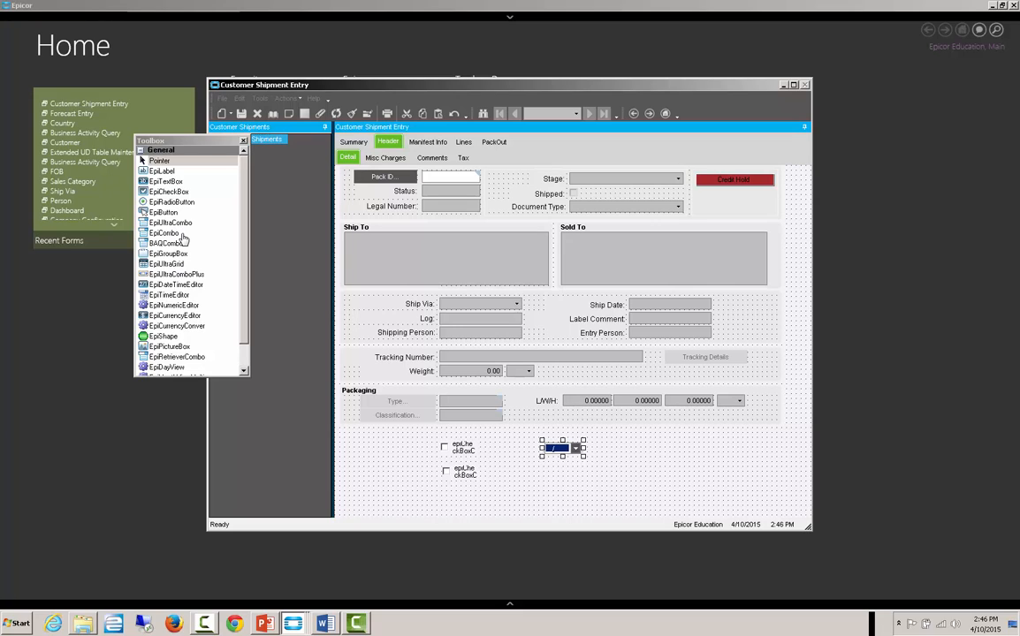
left_click(182, 285)
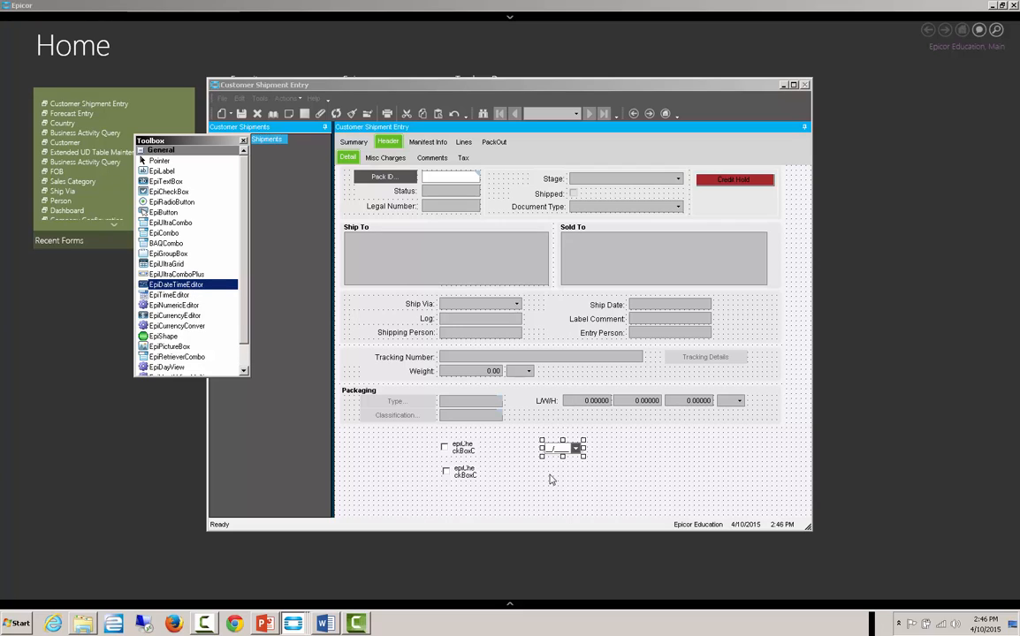
left_click(550, 478)
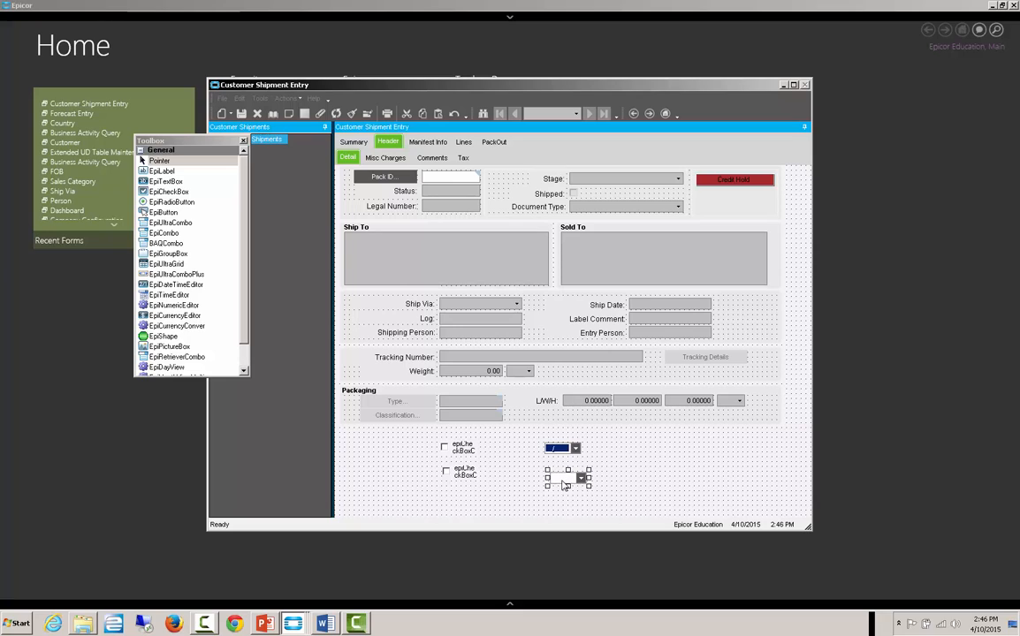
Align the two date editors in a column and widen the upper one to about 109 and the lower one to about 91.
left_click_drag(565, 481, 559, 476)
left_click(554, 448)
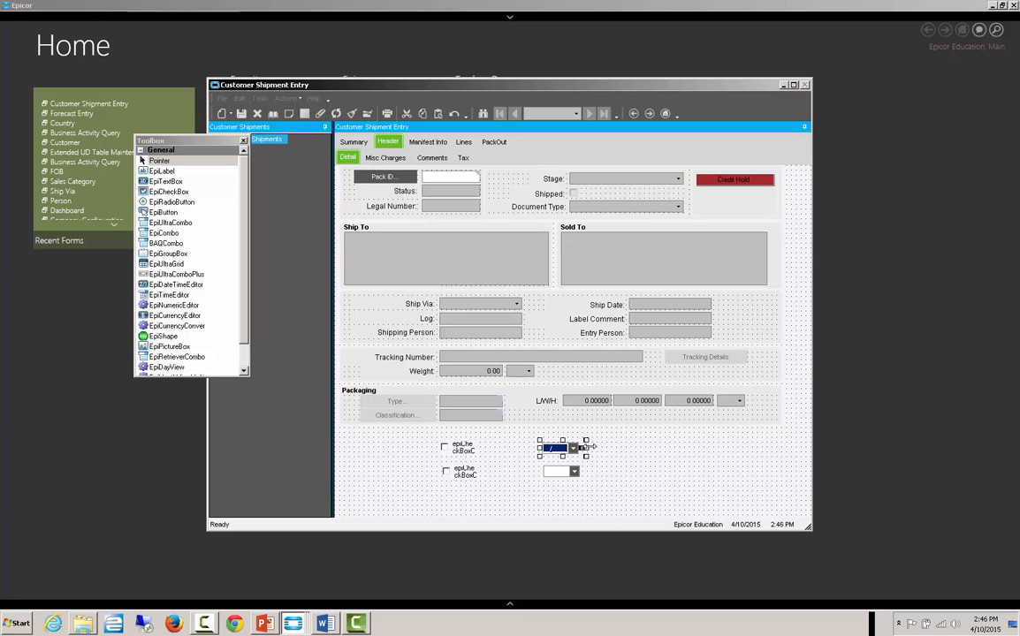
left_click_drag(582, 448, 599, 470)
left_click(570, 471)
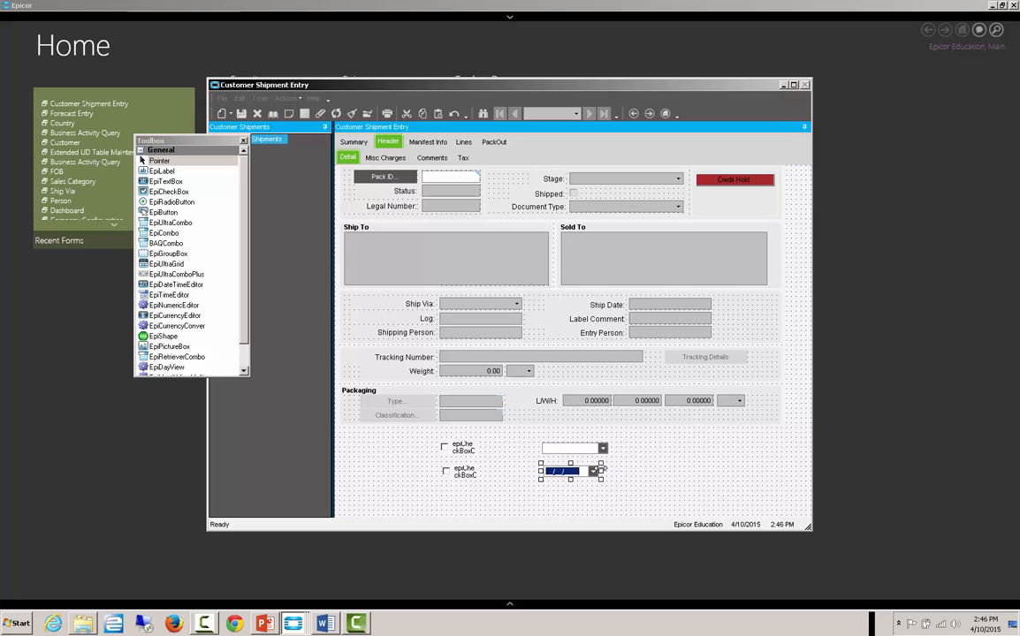
Rename the upper check box control to epiChk1_c in the customization properties.
left_click(476, 453)
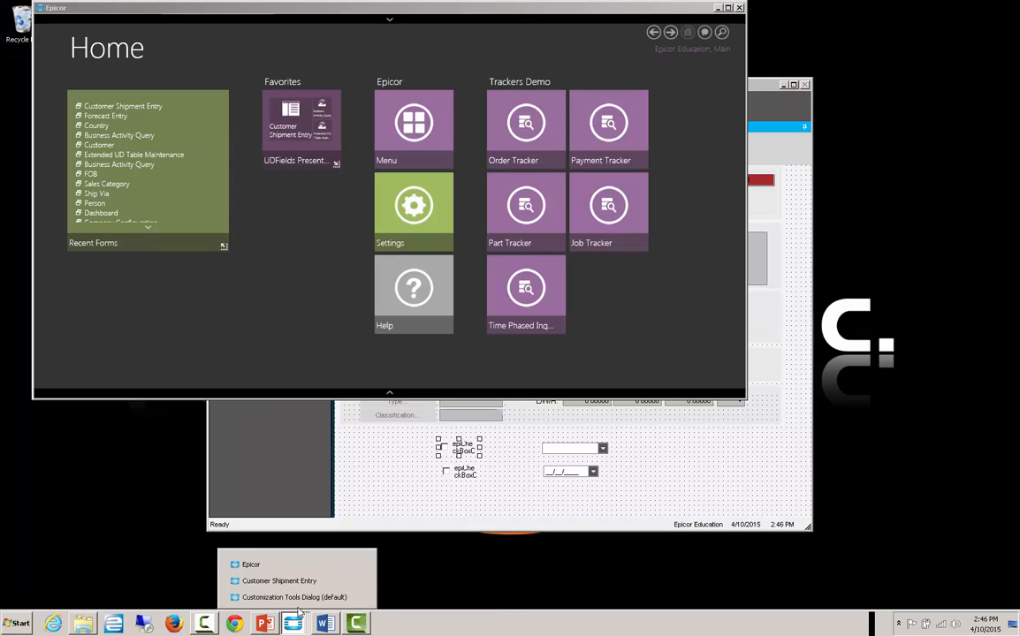
left_click(300, 600)
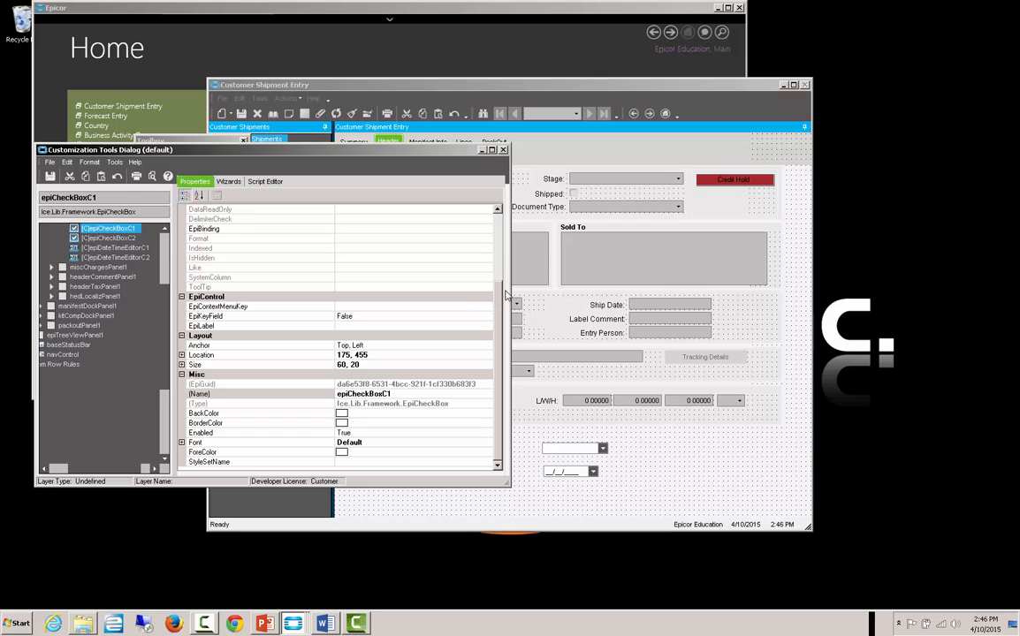
left_click_drag(430, 157, 359, 154)
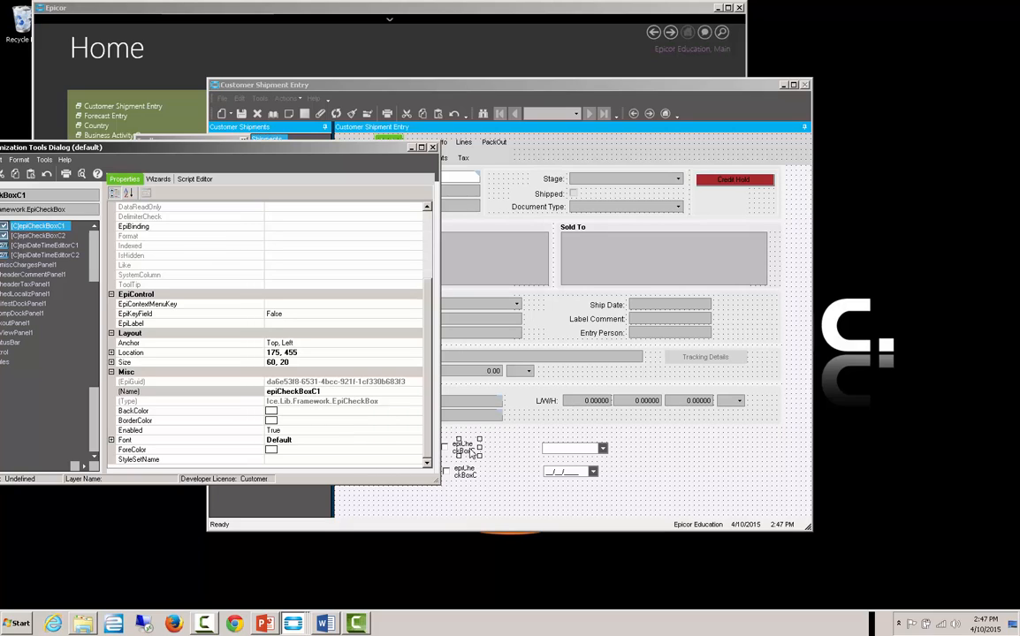
left_click(279, 391)
left_click_drag(279, 391, 337, 389)
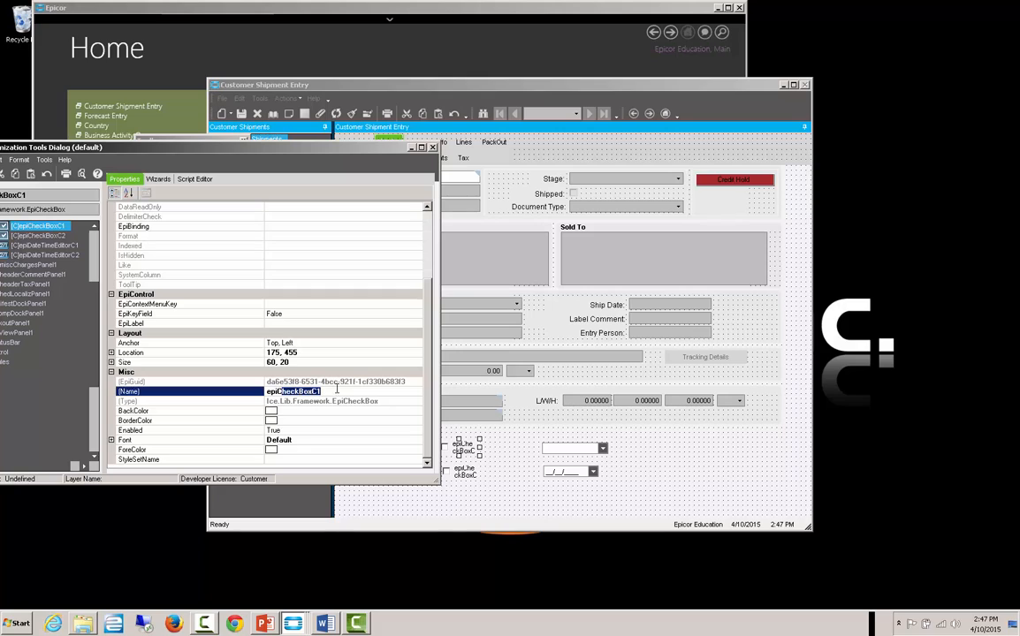
type("Chk1_c")
Rename the lower check box control to epiChk2_c.
left_click(455, 472)
left_click(280, 391)
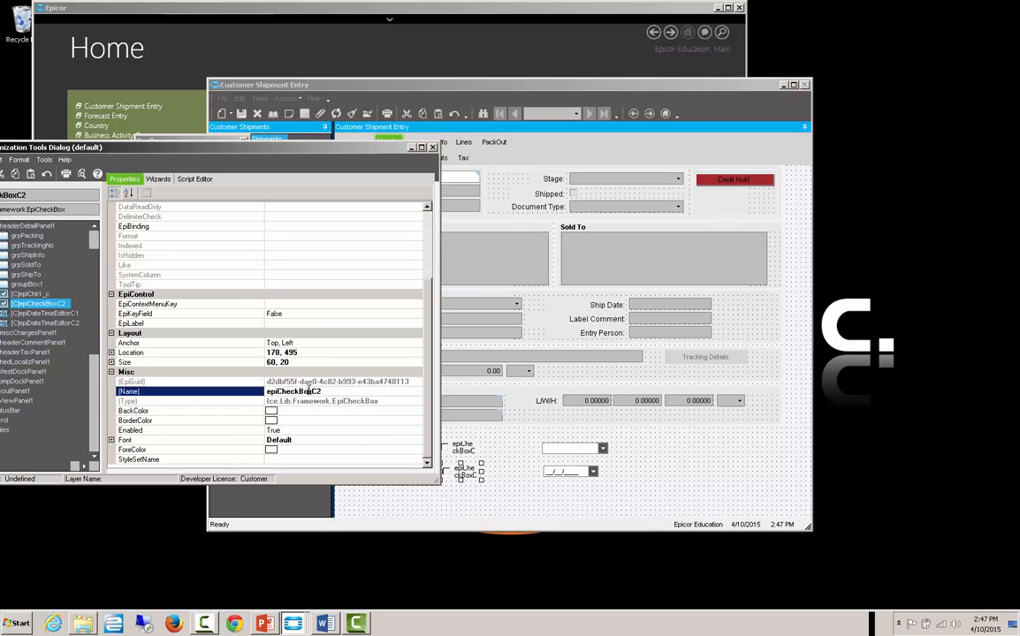
left_click_drag(277, 392, 344, 389)
type("iC")
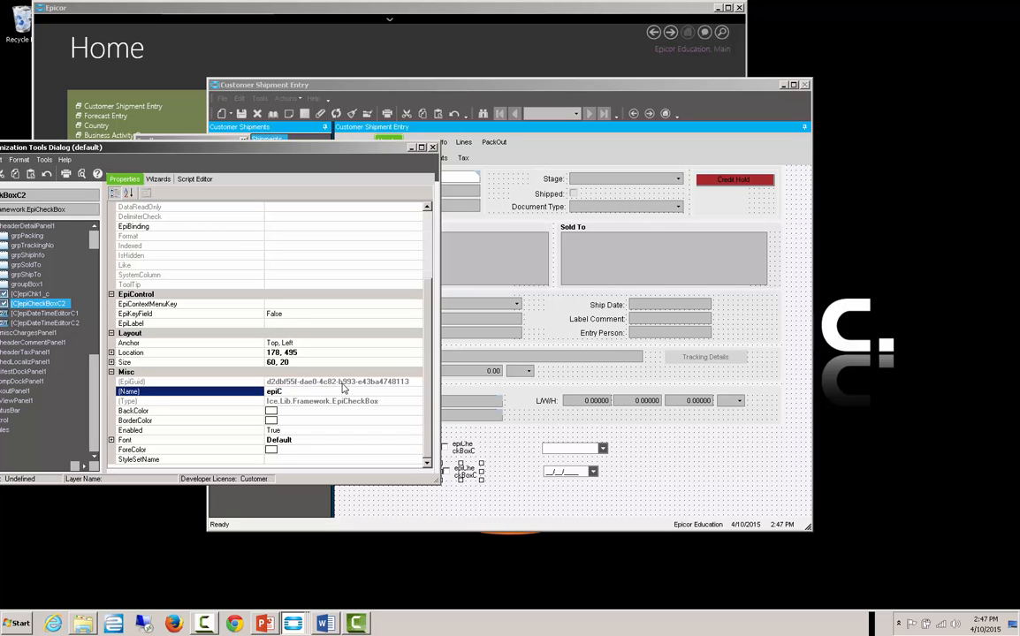
type("hk2_c")
Rename the upper date editor control to epiDate1_c.
left_click(560, 452)
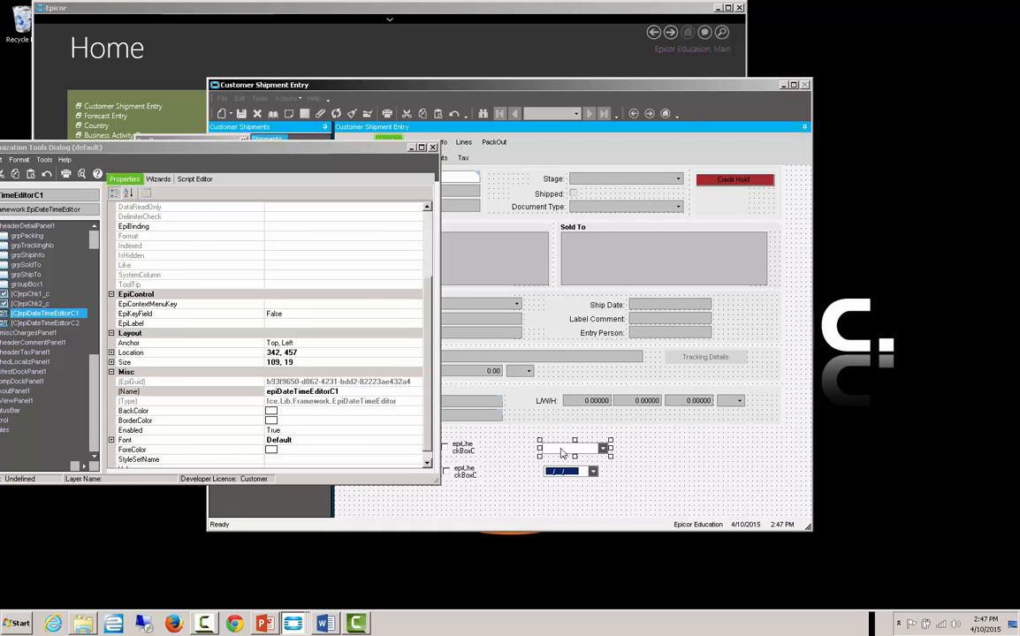
left_click(289, 390)
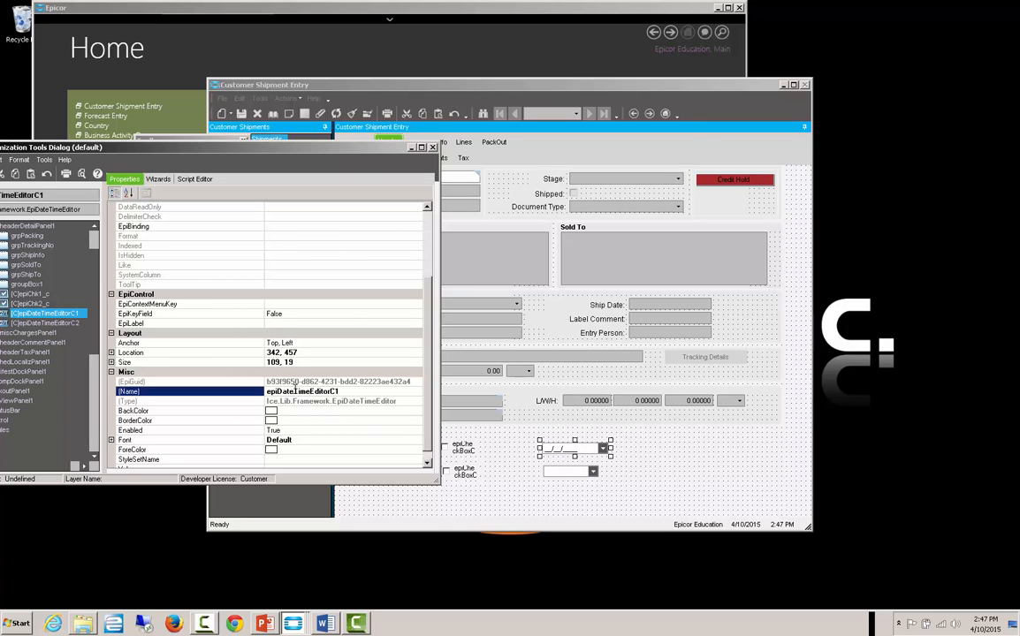
left_click_drag(293, 391, 349, 386)
type("1_c")
left_click(549, 450)
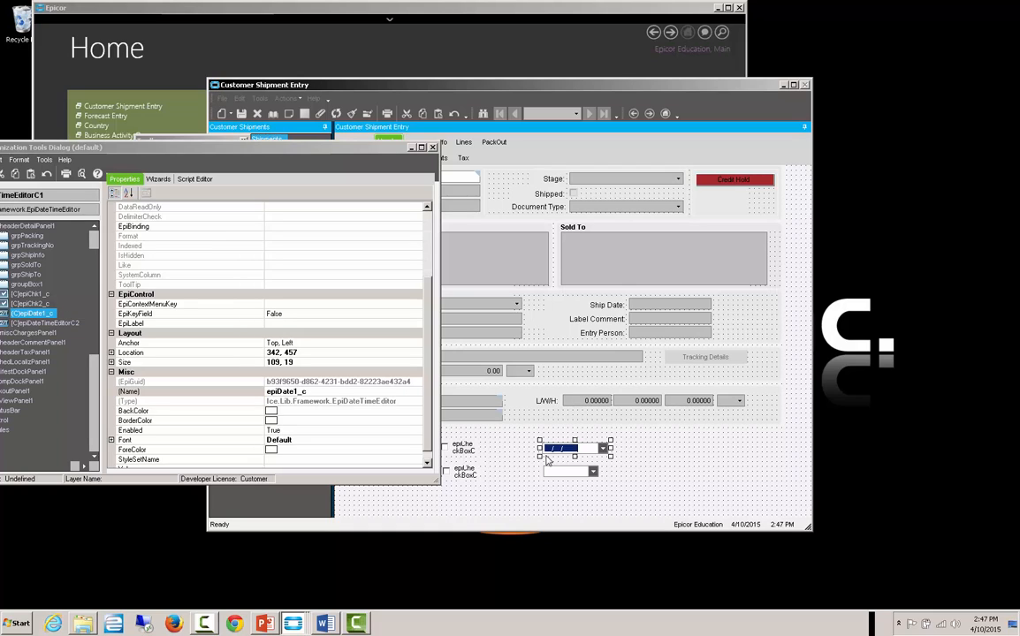
Rename the lower date editor control to epiDate2_c and move the customization window fully into view.
left_click(566, 471)
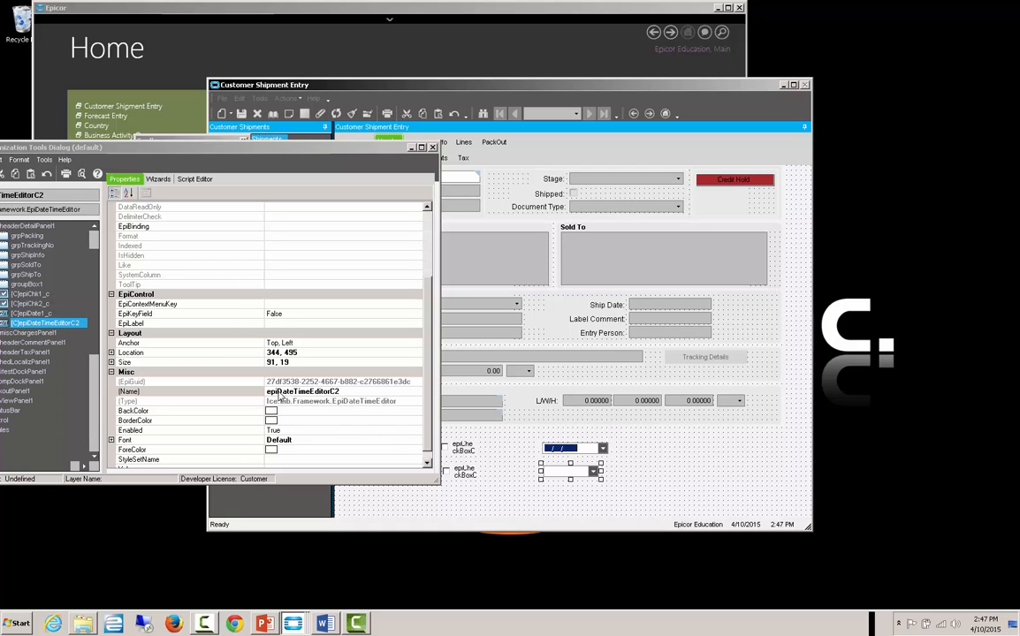
left_click(281, 392)
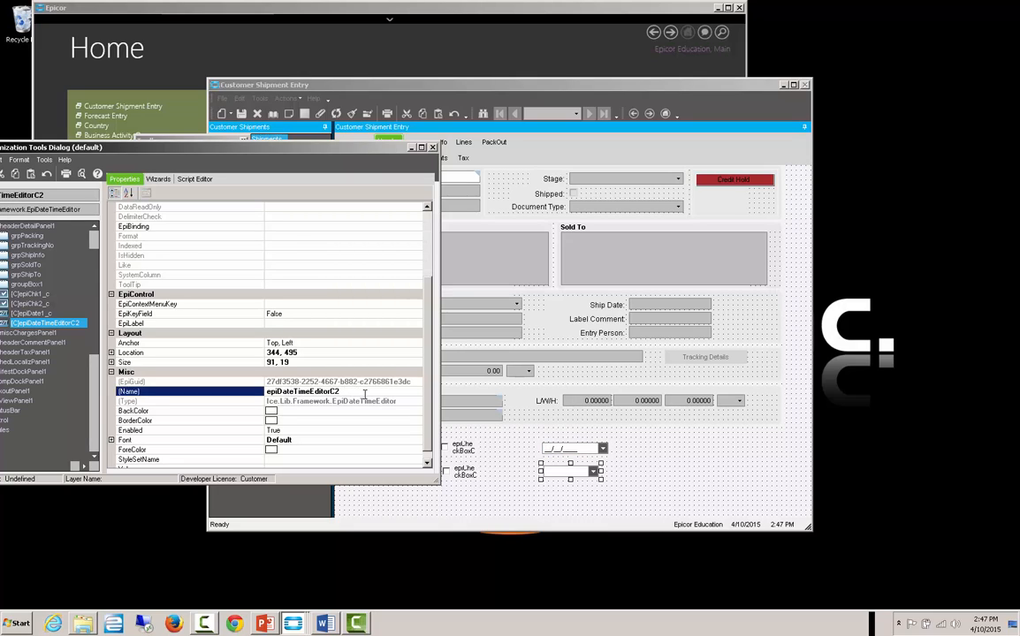
type("2")
key("Delete")
key("Delete")
key("Delete")
key("Delete")
key("Delete")
key("Delete")
key("Delete")
key("Delete")
key("Delete")
key("Delete")
key("Delete")
key("Delete")
left_click_drag(356, 149, 418, 123)
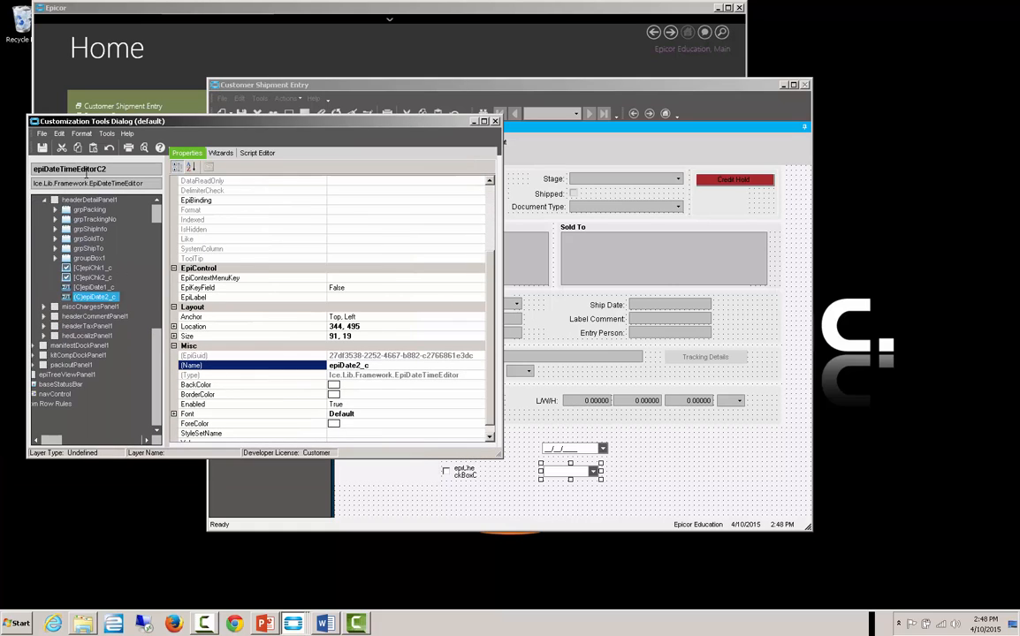
Save the customization for company EPIC06 with CustShip_customization as both its name and description.
left_click(41, 147)
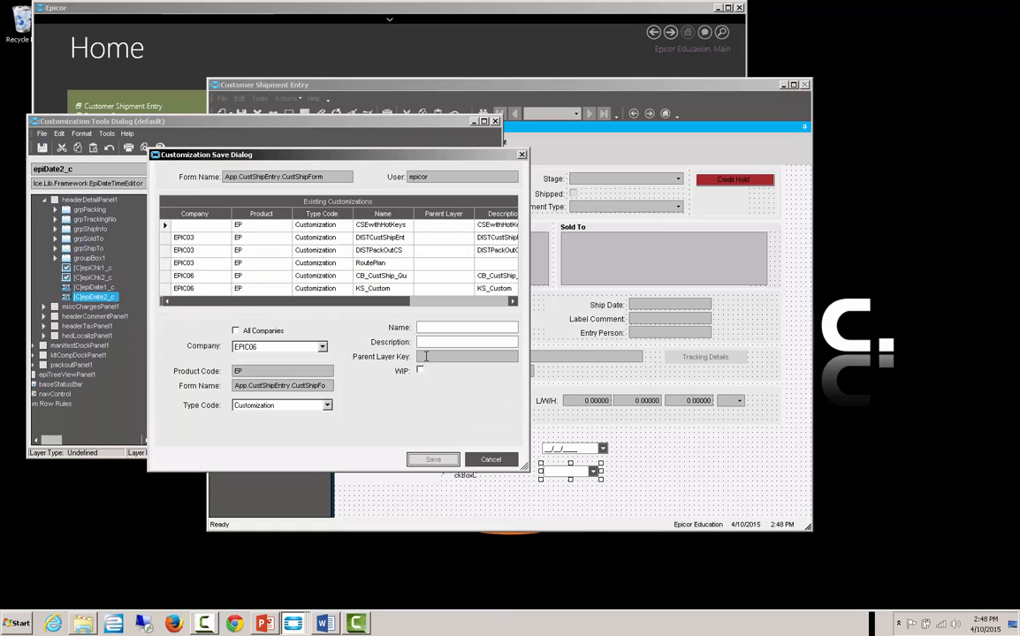
left_click(438, 327)
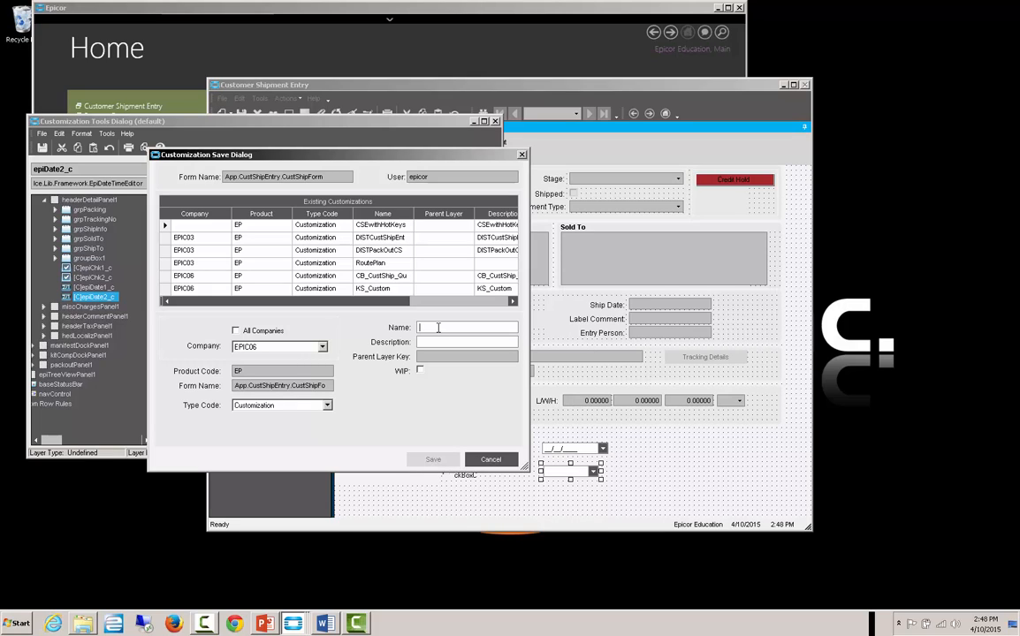
type("c")
type("st")
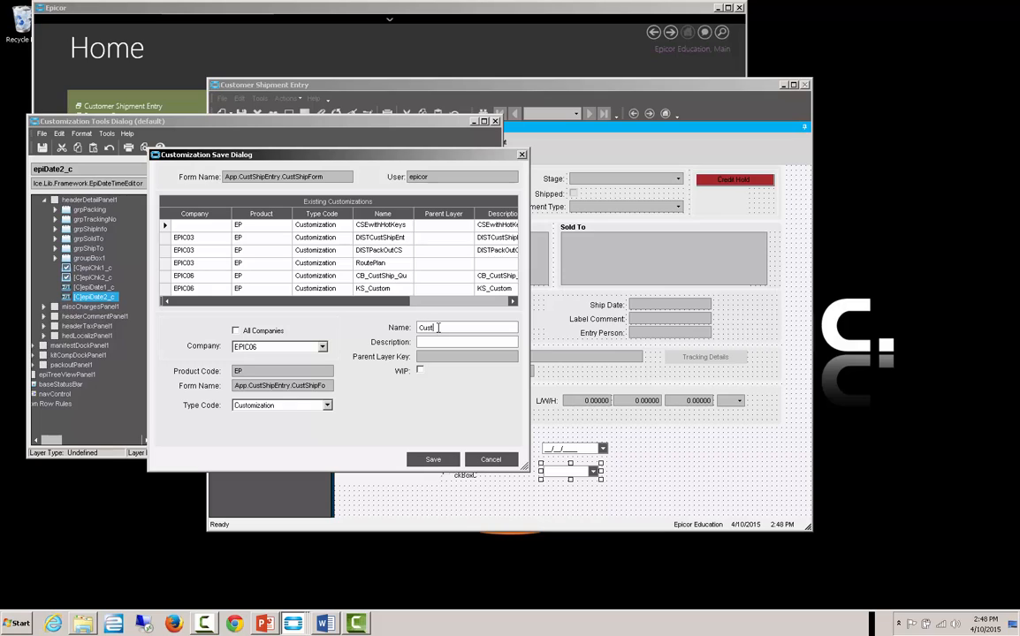
type("Ship_customization")
double_click(438, 328)
key("ctrl+c")
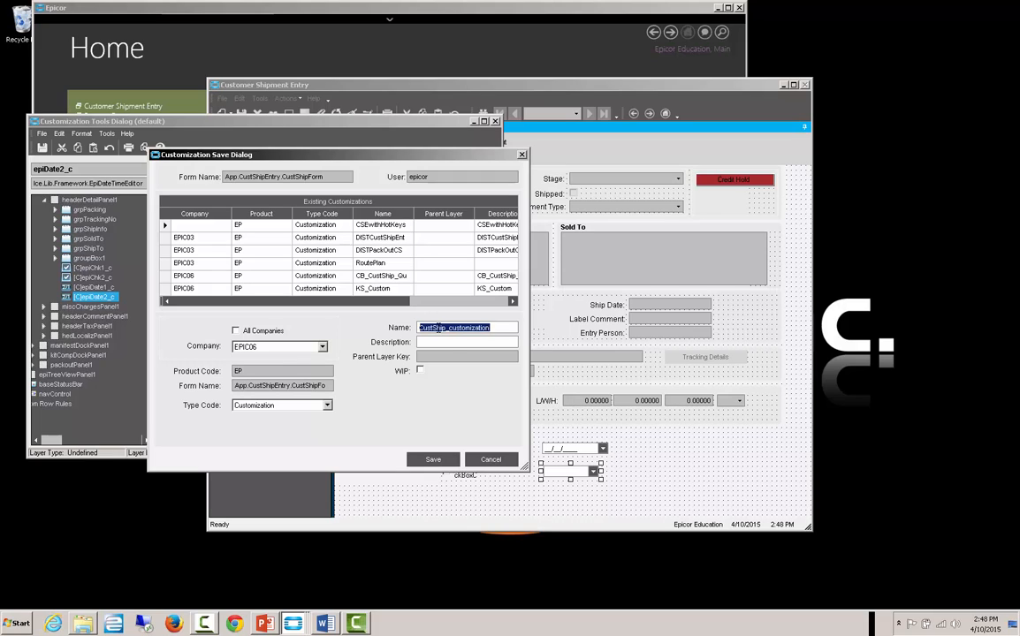
left_click(446, 356)
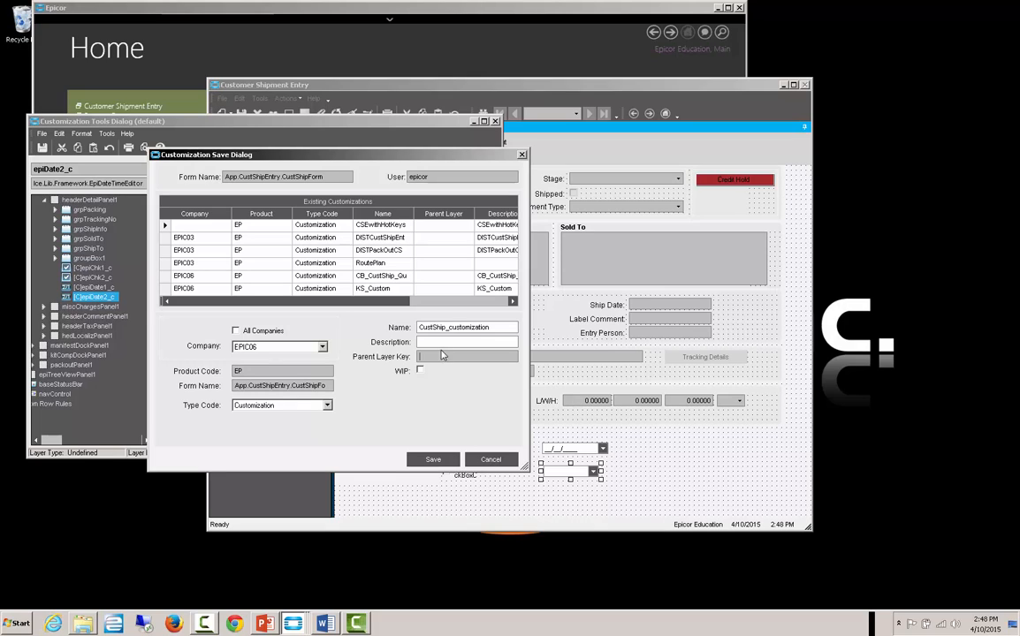
left_click(439, 342)
key("ctrl+v")
left_click(419, 461)
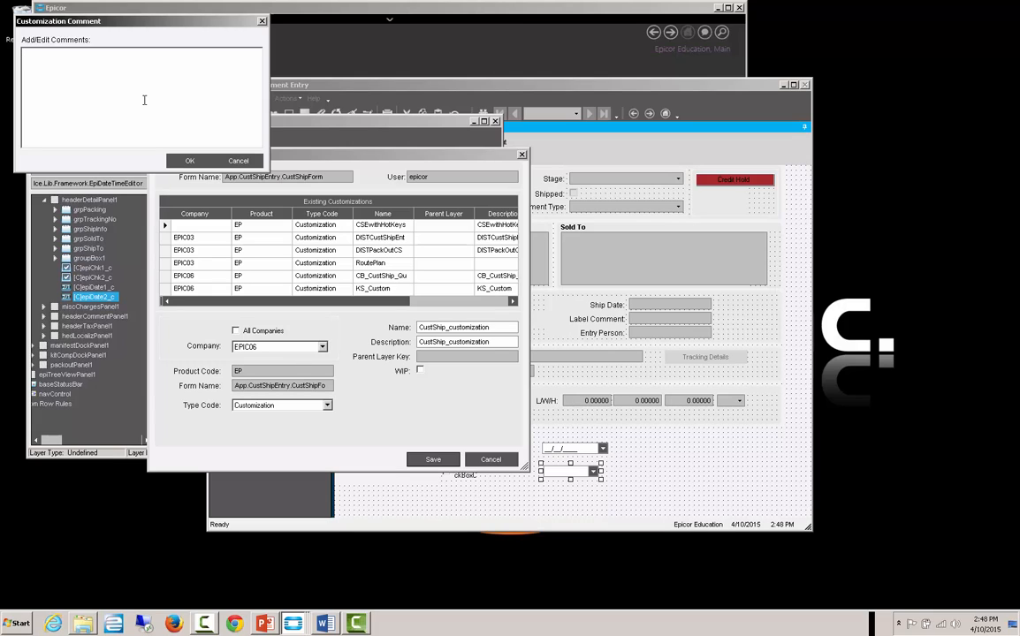
Comment the saved version "added check boxes and dates for replace and cancel" and close the customization tools and the shipment form.
type("added check boxes and datesfor")
key("BackSpace")
key("BackSpace")
type("for replace and cancel")
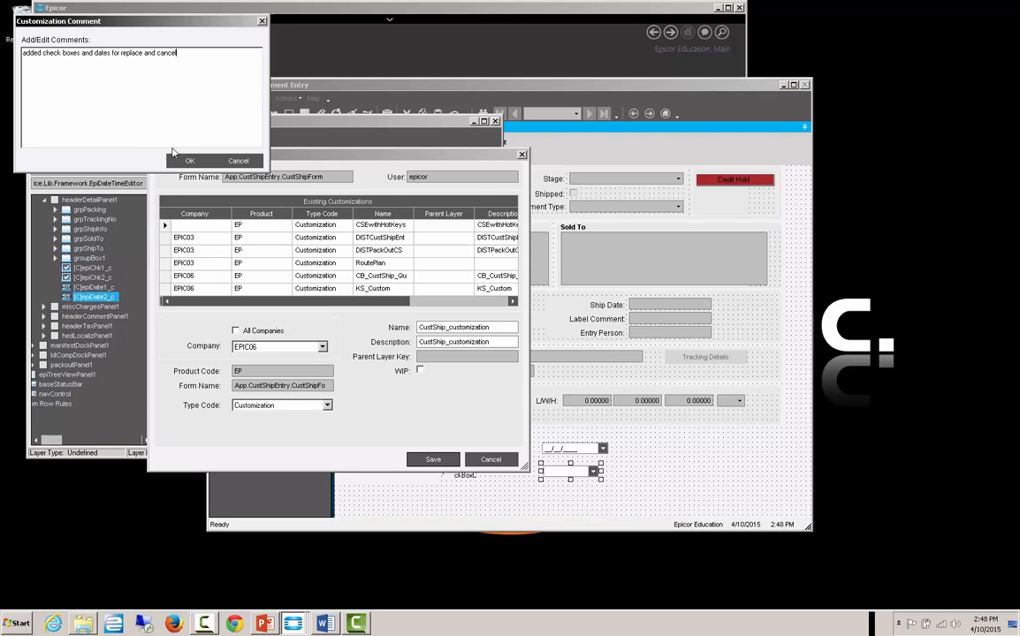
left_click(179, 159)
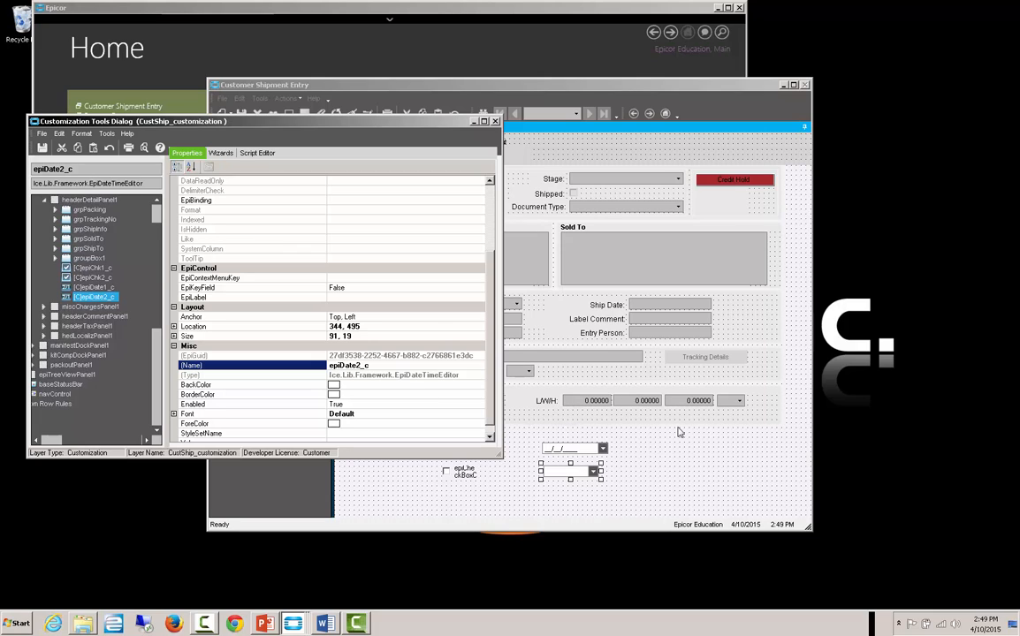
left_click(496, 122)
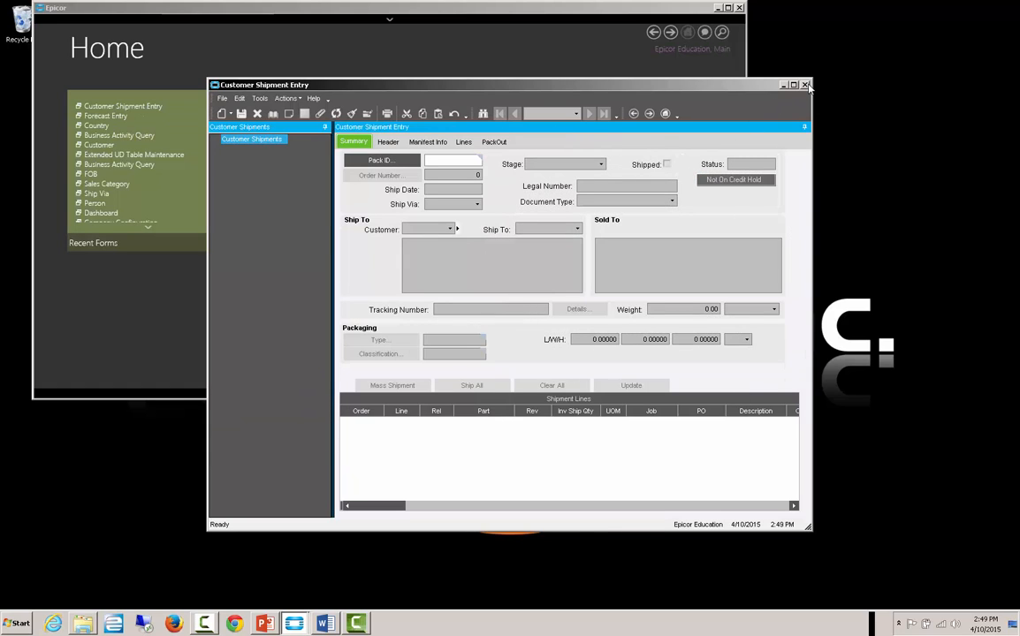
left_click(805, 85)
Reopen Customer Shipment Entry with the CustShip_customization layer to check its Header sheet, and close the form.
left_click(168, 107)
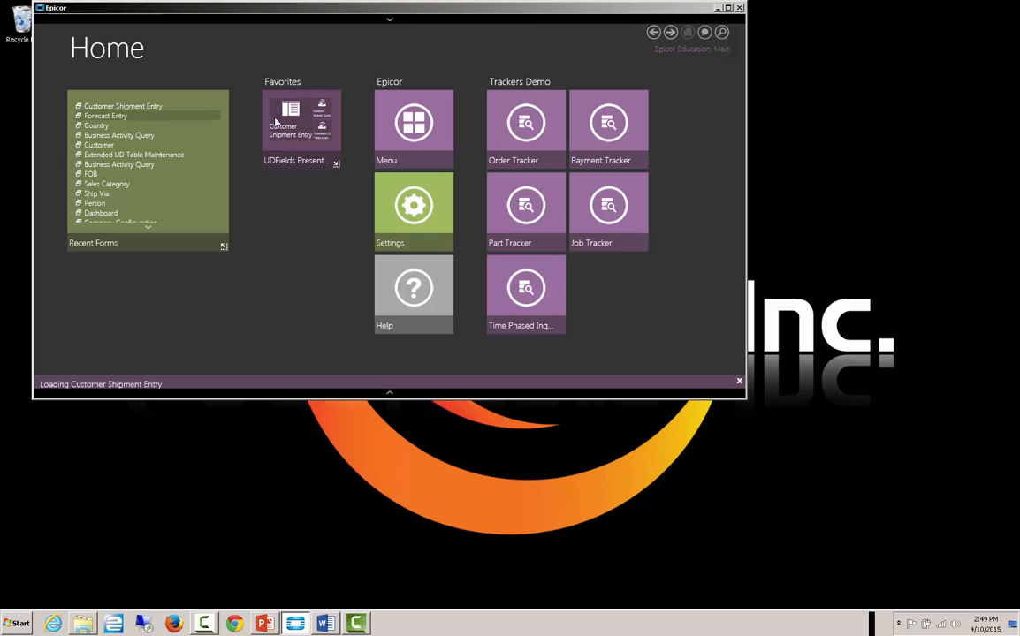
left_click(499, 343)
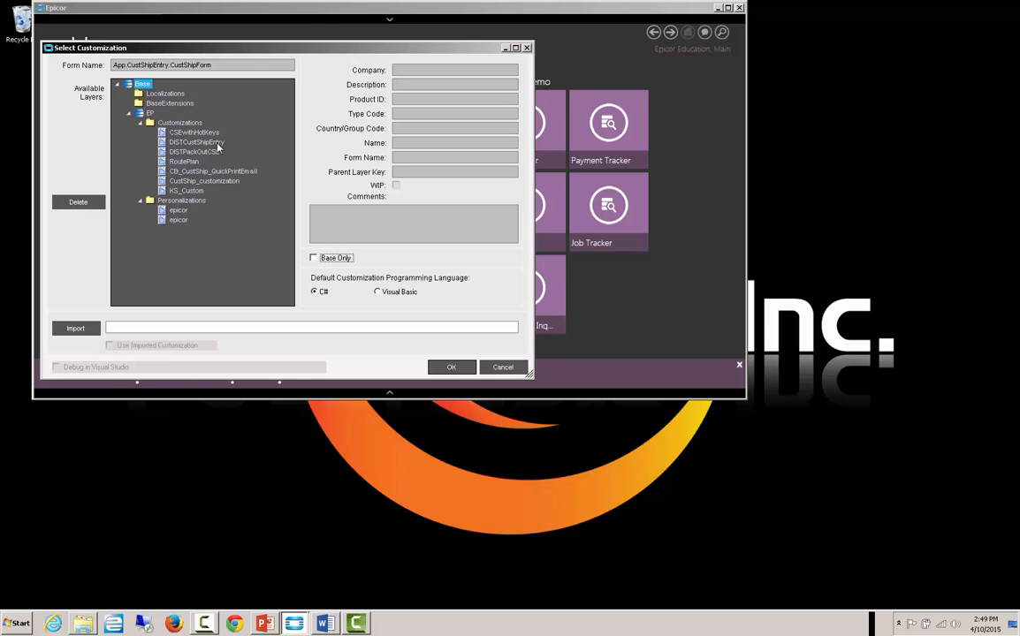
left_click(203, 181)
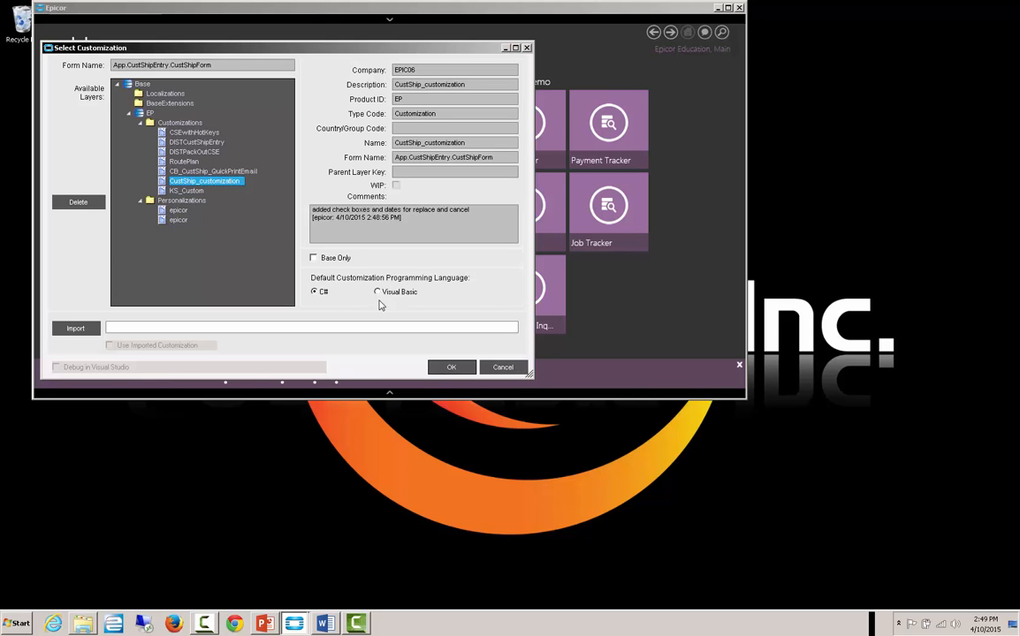
left_click(450, 367)
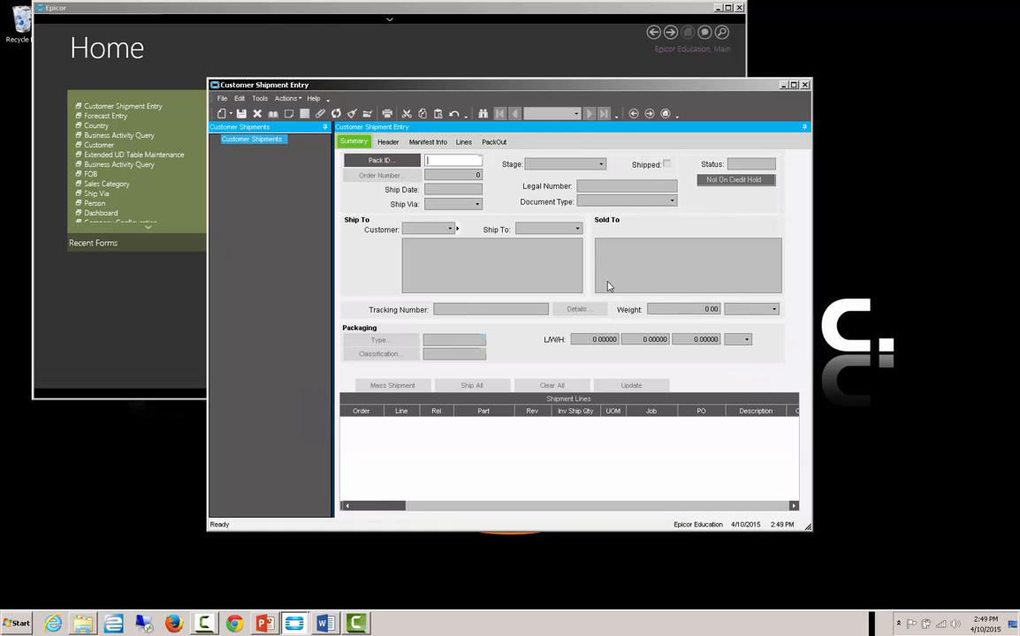
left_click(398, 142)
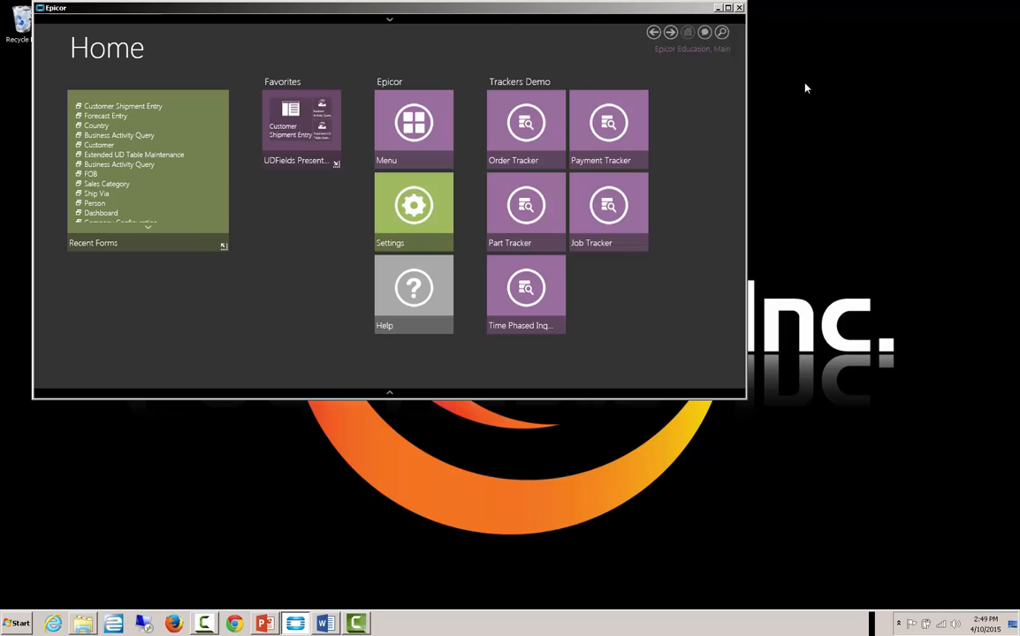
left_click(804, 84)
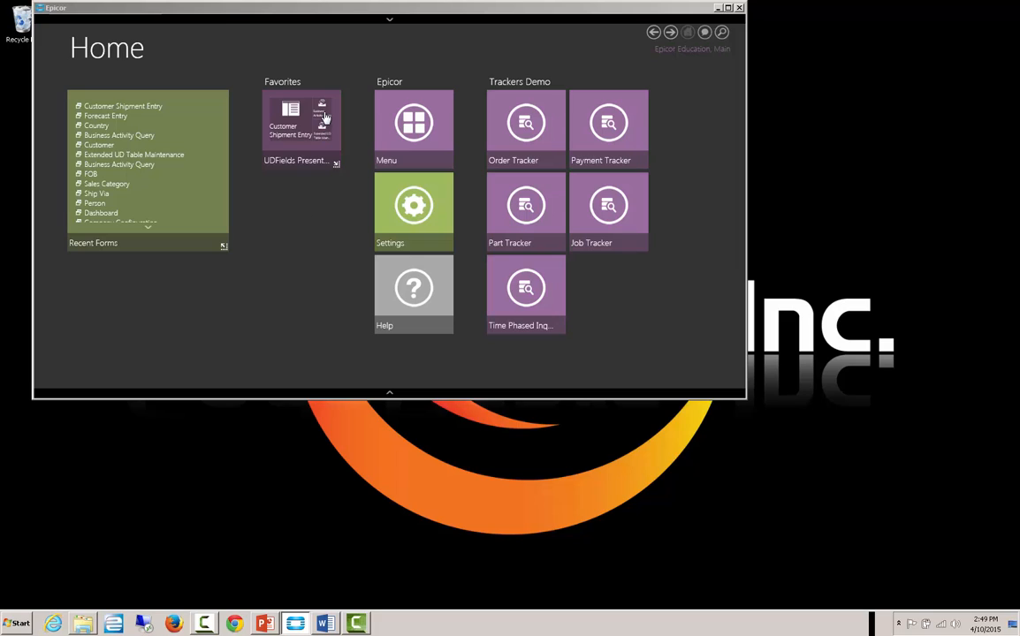
Open Extended UD Table Maintenance with the base layer and bring its window in front of the maximized home screen.
left_click(335, 165)
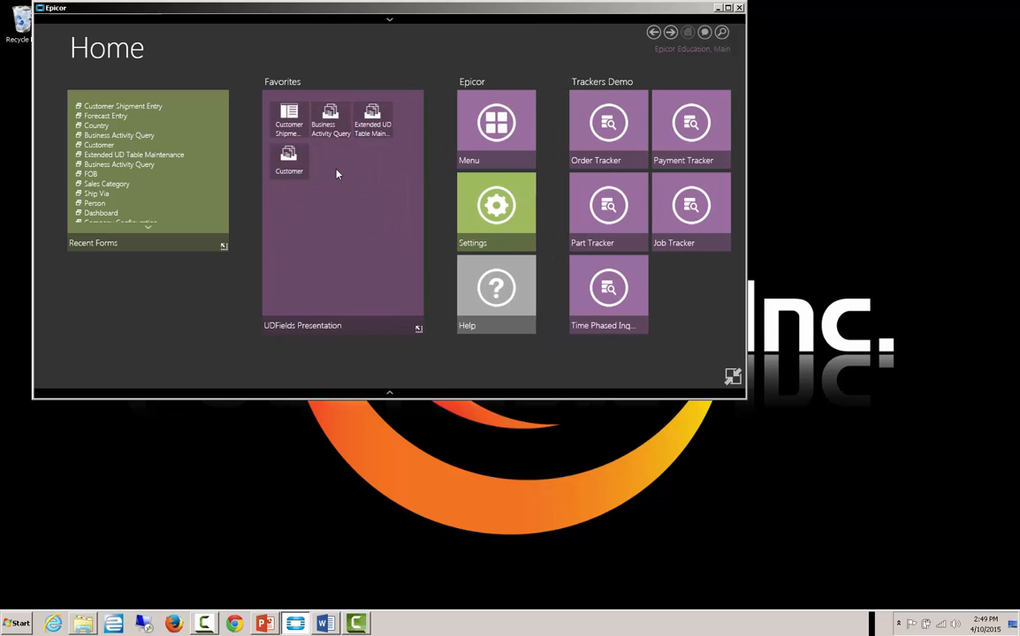
left_click(359, 135)
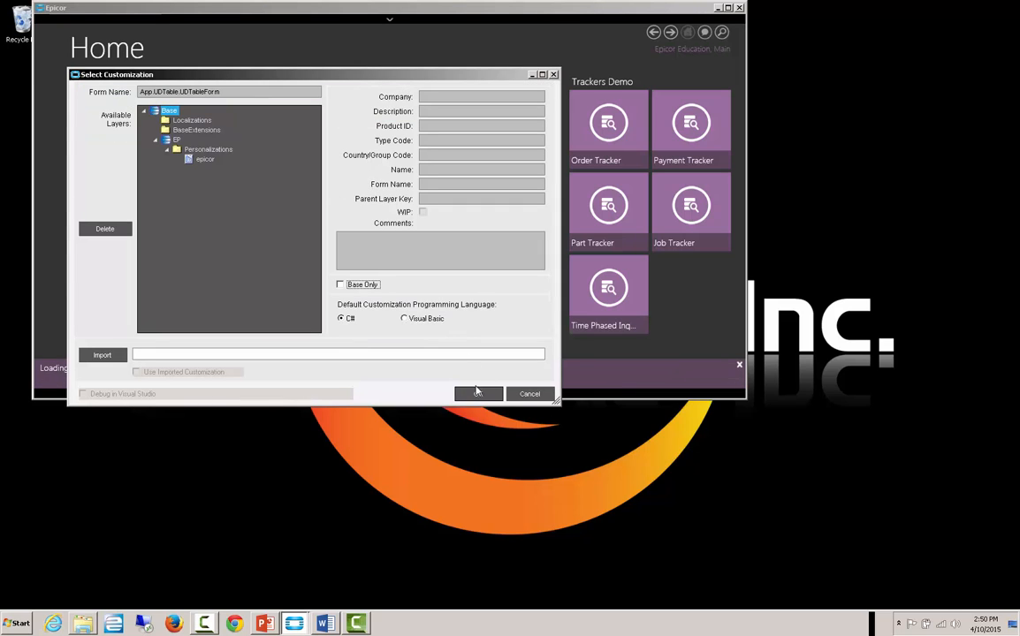
left_click(477, 392)
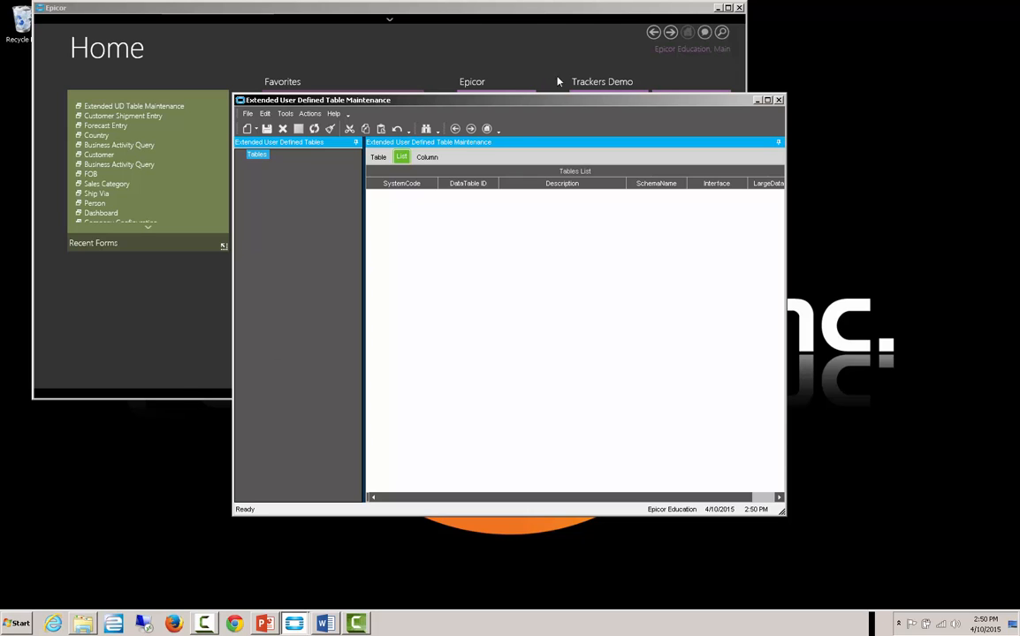
left_click(718, 10)
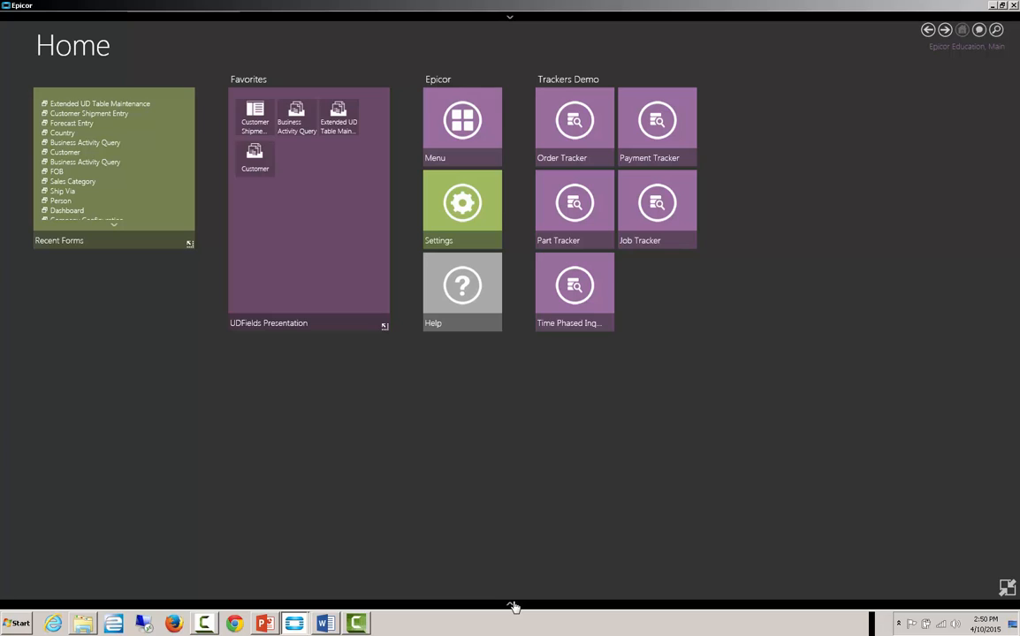
left_click(512, 606)
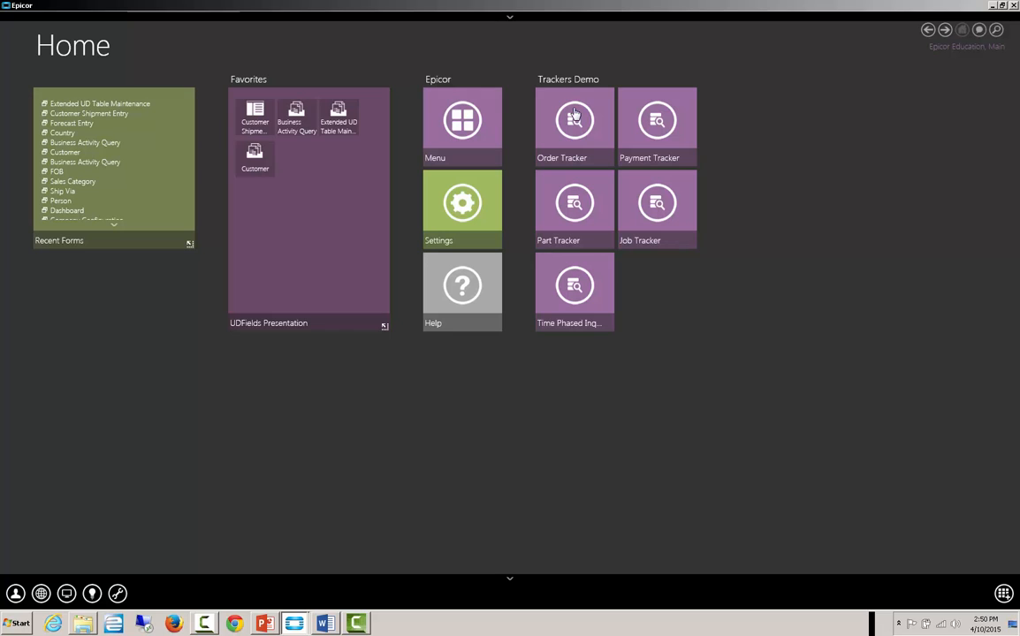
left_click(512, 19)
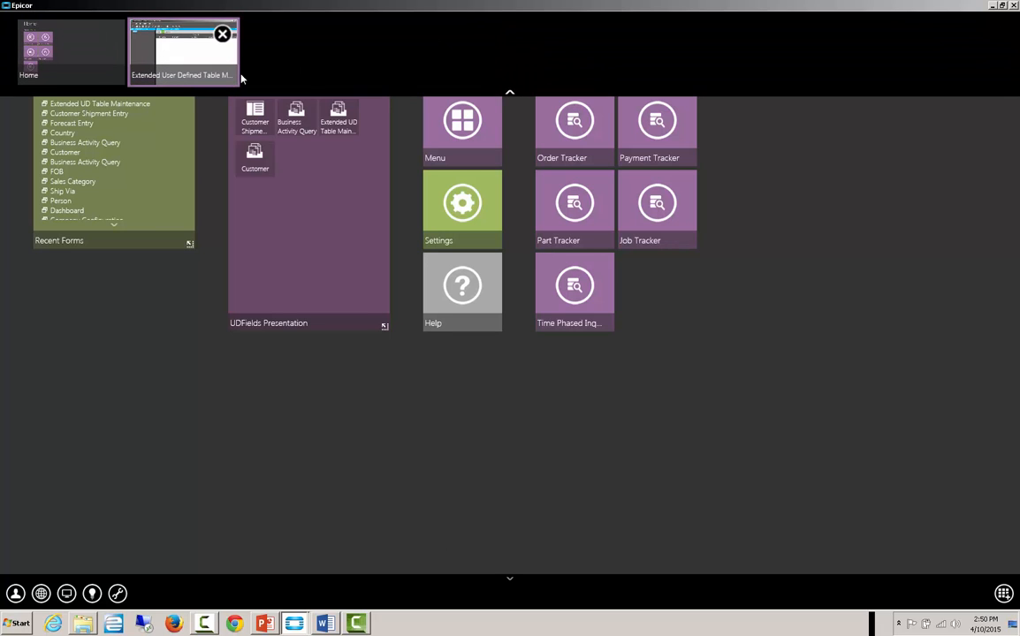
left_click(196, 67)
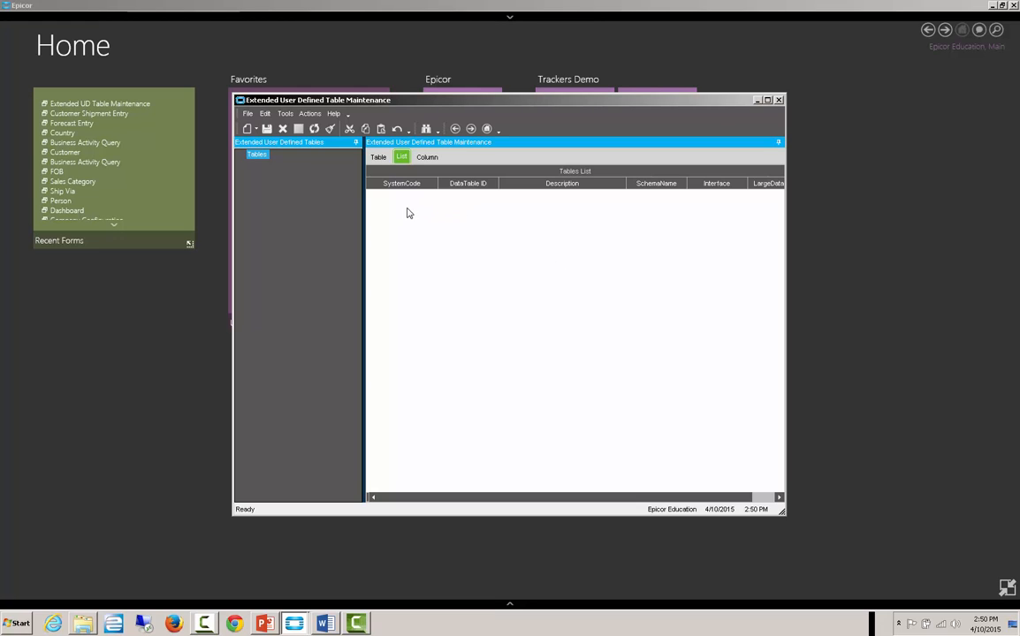
Search for tables starting at Ship, load ShipHead_UD and expand its list of columns.
left_click(379, 156)
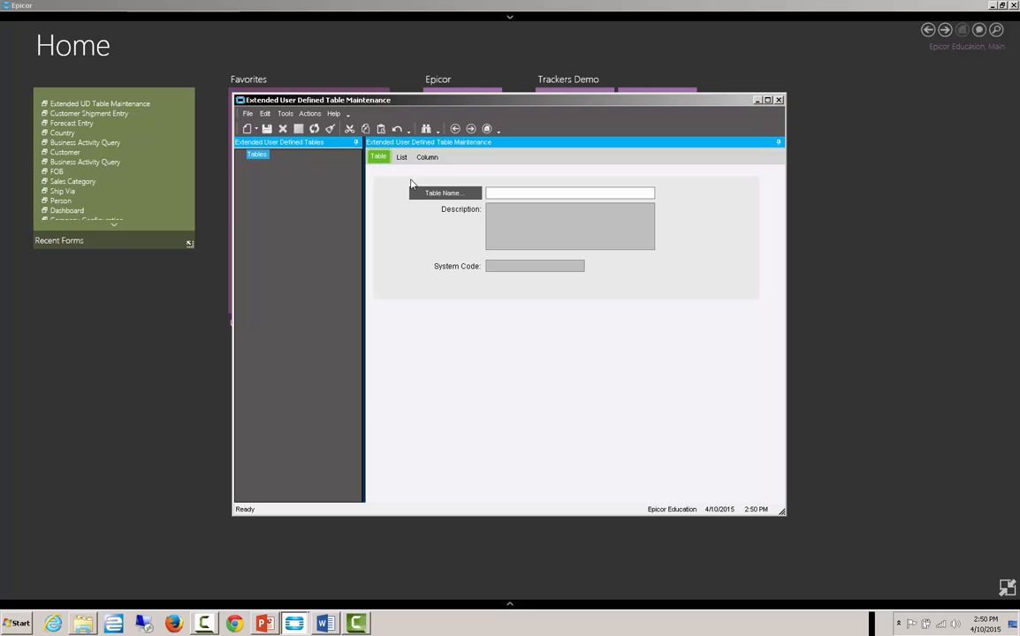
left_click(442, 193)
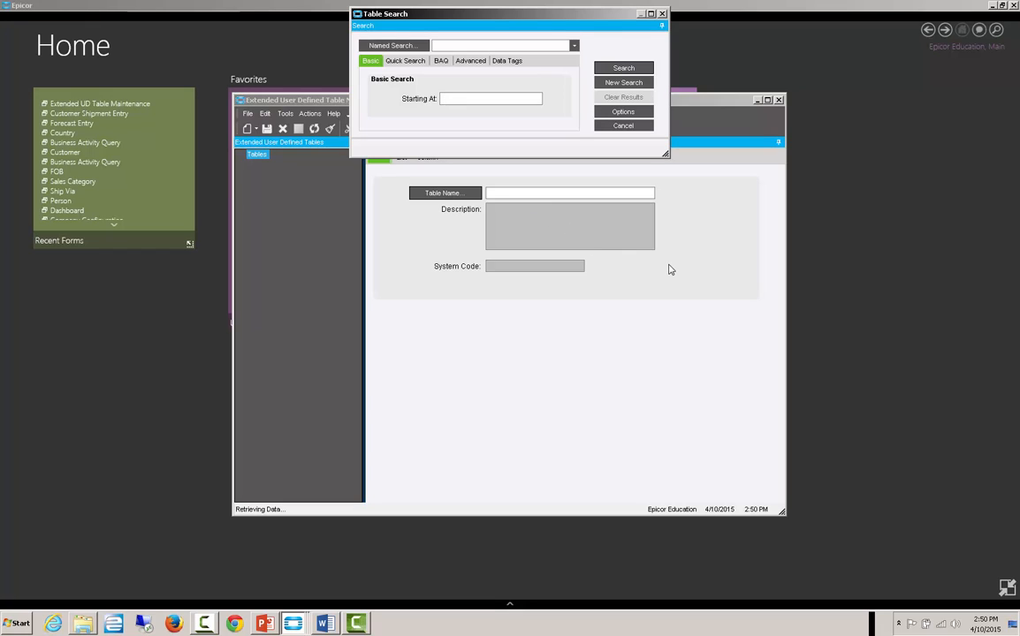
type("Ship")
left_click(623, 68)
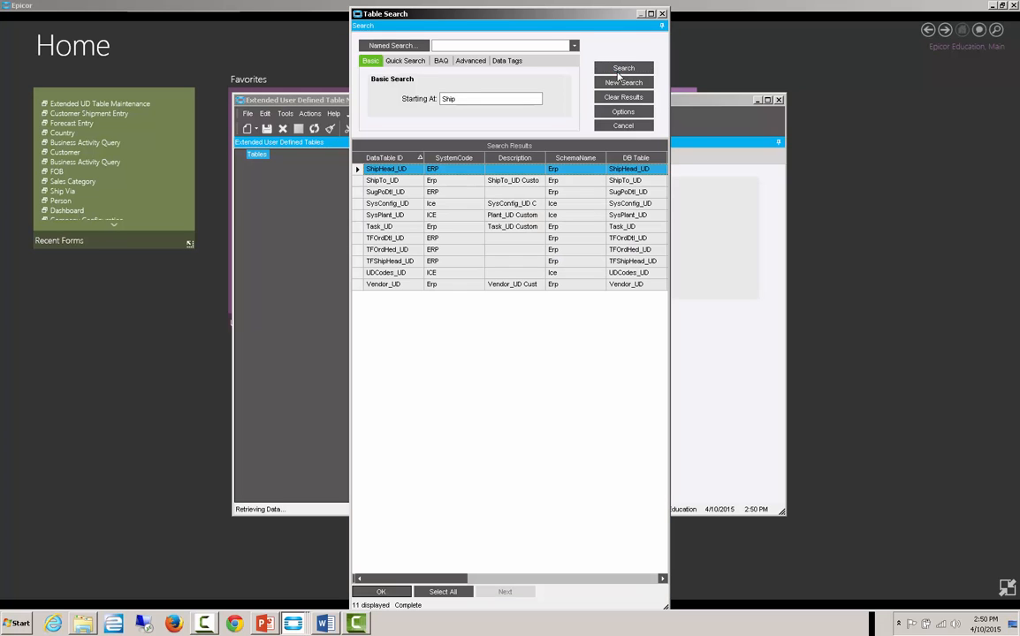
double_click(403, 171)
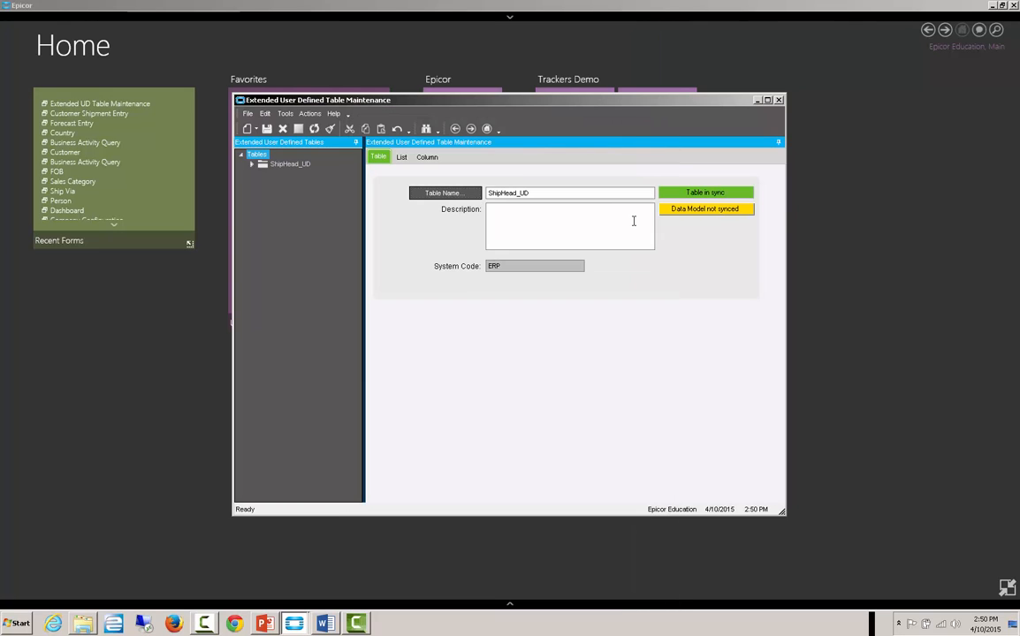
double_click(262, 165)
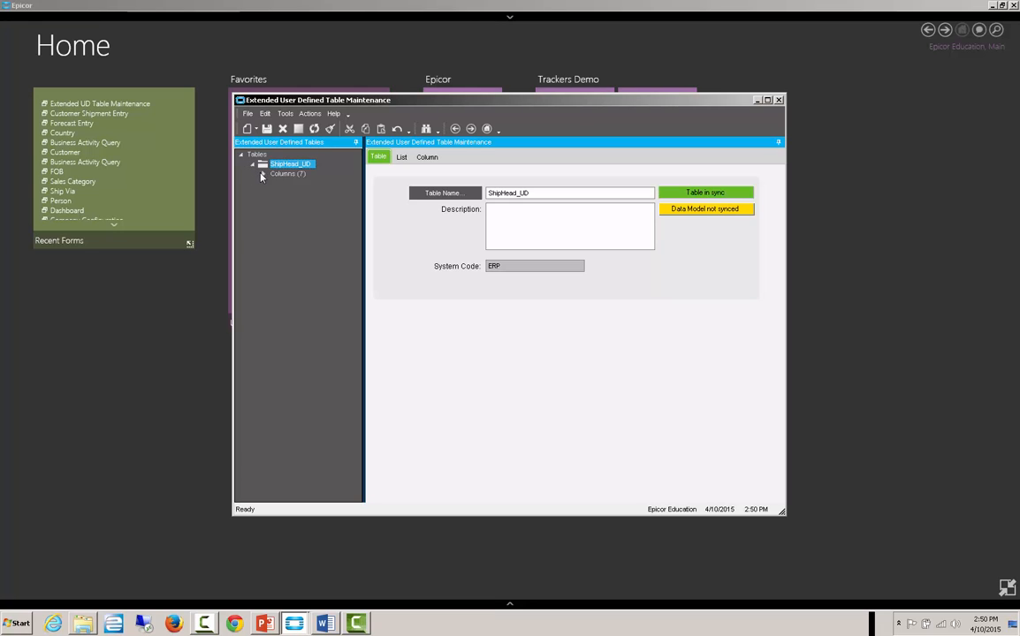
left_click(263, 174)
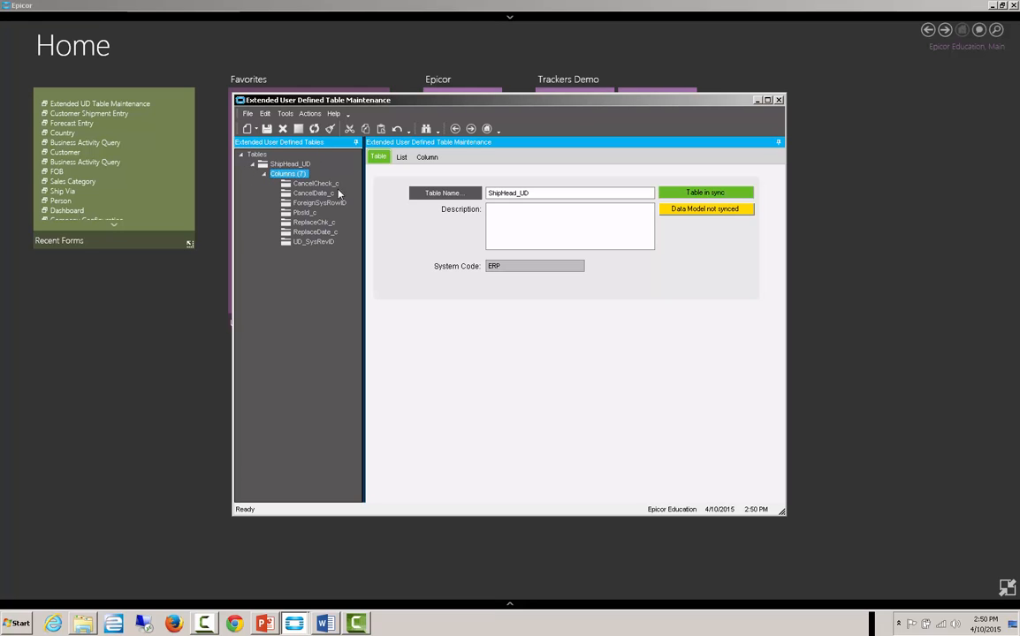
Add a column named replcheck_c to ShipHead_UD with the description replcheck and the data type Boolean.
left_click(256, 131)
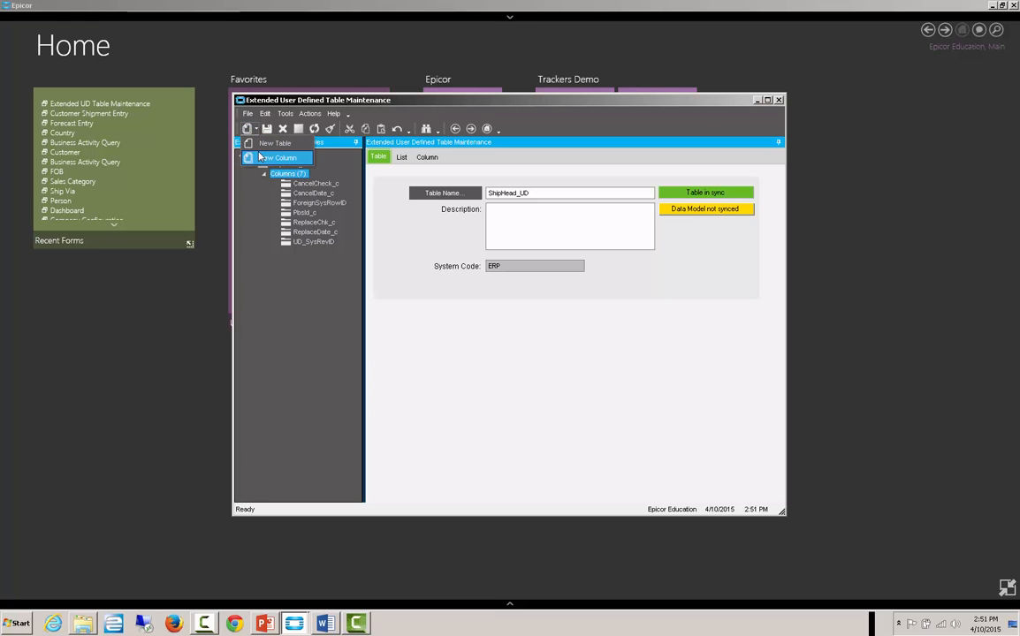
left_click(277, 157)
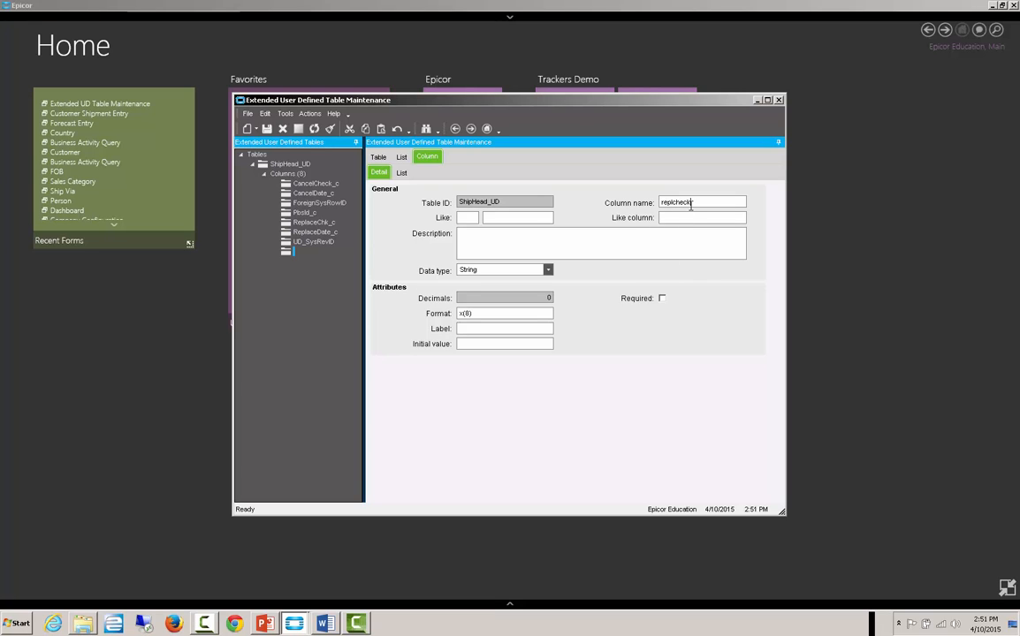
left_click_drag(691, 201, 664, 214)
left_click(535, 236)
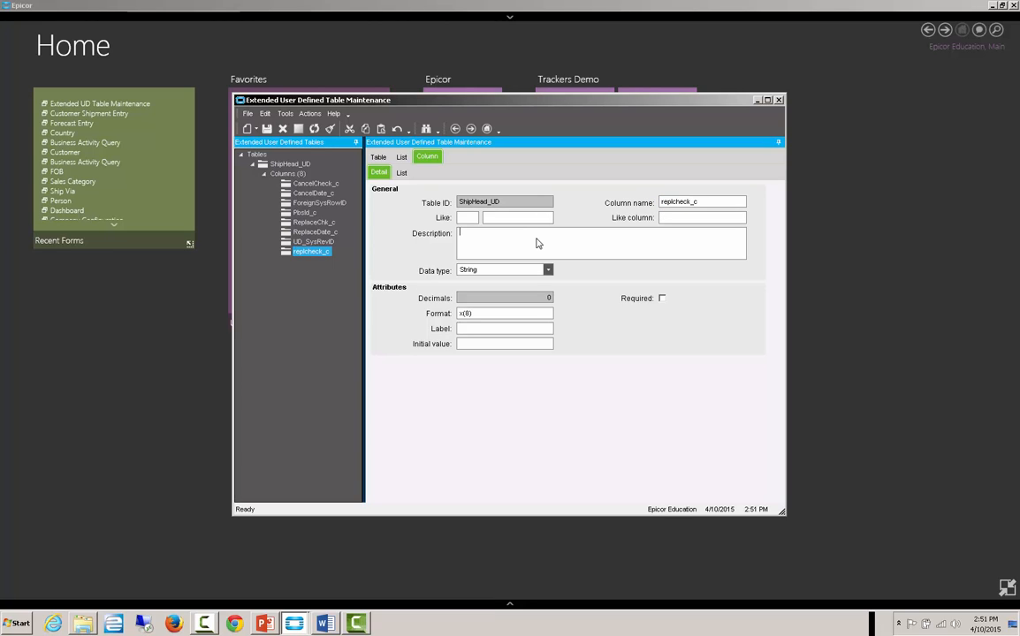
type("replcheck")
left_click(548, 271)
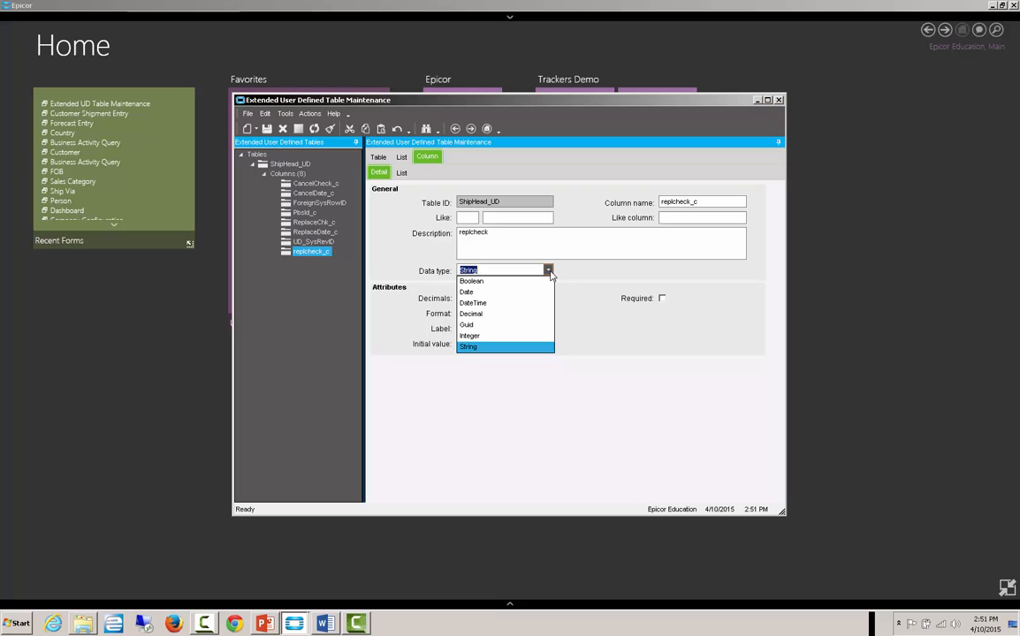
left_click(489, 282)
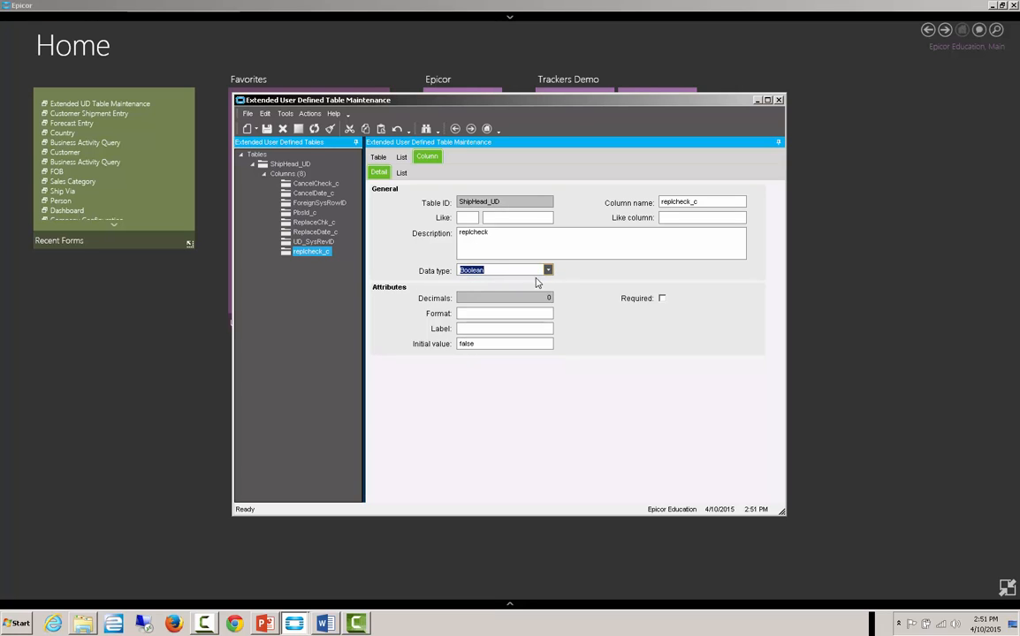
Label the replcheck_c column "Replace Chk" and save it.
left_click(476, 329)
type("replcheck")
key("BackSpace")
key("BackSpace")
key("BackSpace")
key("BackSpace")
key("BackSpace")
key("BackSpace")
key("BackSpace")
key("BackSpace")
left_click(266, 129)
Add a column named cancelchk_c to ShipHead_UD with the description cancelchk and the data type Boolean.
left_click(256, 129)
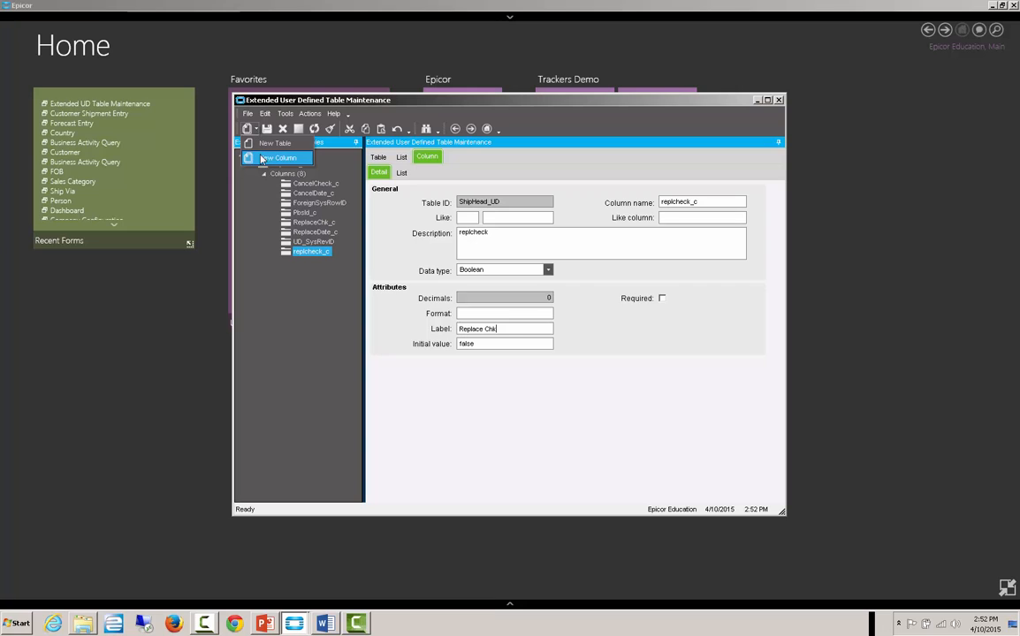
left_click(261, 159)
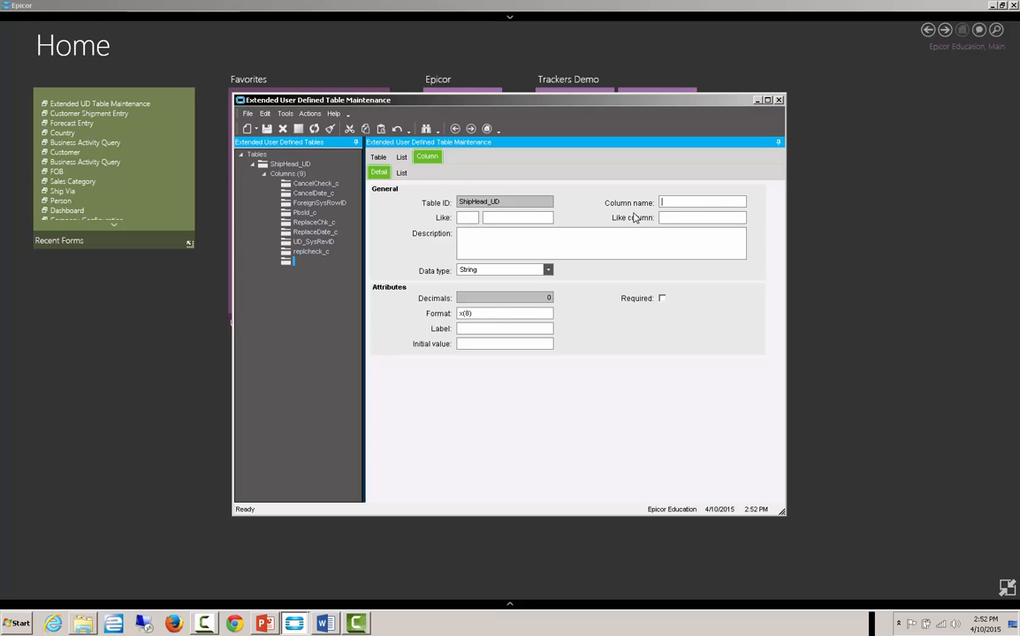
type("cancelchk")
left_click_drag(705, 202, 655, 206)
key("ctrl+c")
left_click(481, 244)
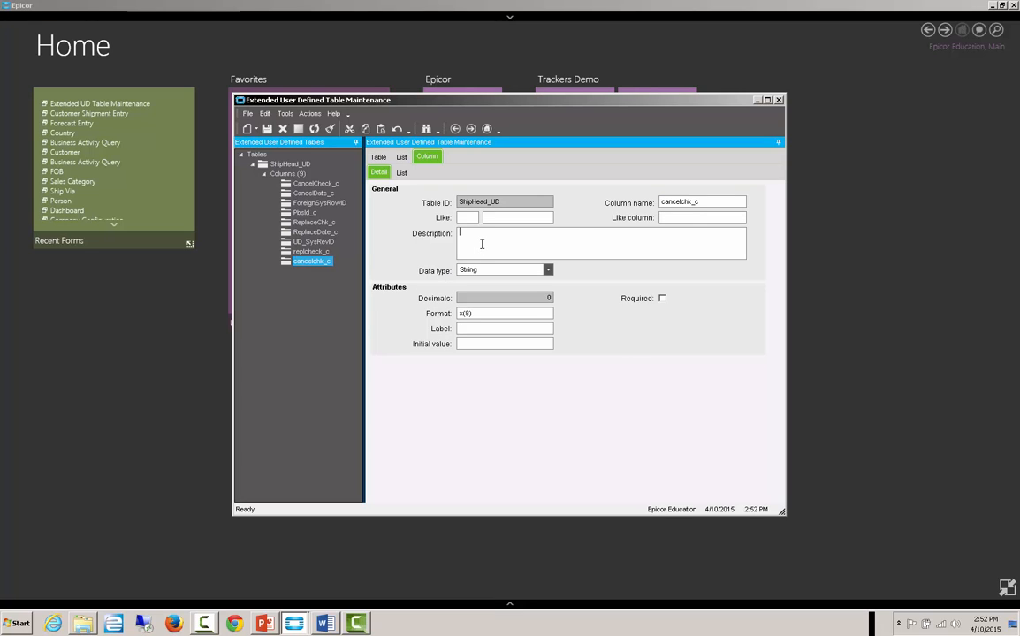
key("ctrl+v")
left_click(543, 271)
left_click(510, 282)
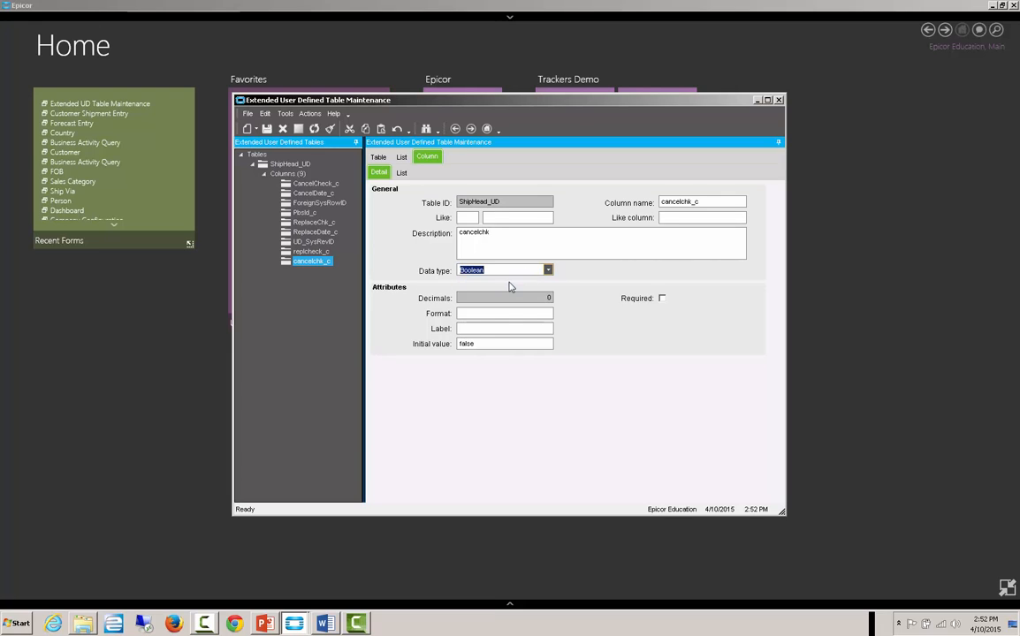
Label the cancelchk_c column "Cancel Check" and save it.
left_click(477, 329)
key("ctrl+v")
left_click_drag(468, 330, 438, 332)
type("Cancel")
key("Delete")
key("Delete")
key("Delete")
type("Check")
left_click(266, 130)
Add a Date column named repldate_c to ShipHead_UD with the description repldate and the label "Replace Date", and save it.
left_click(258, 132)
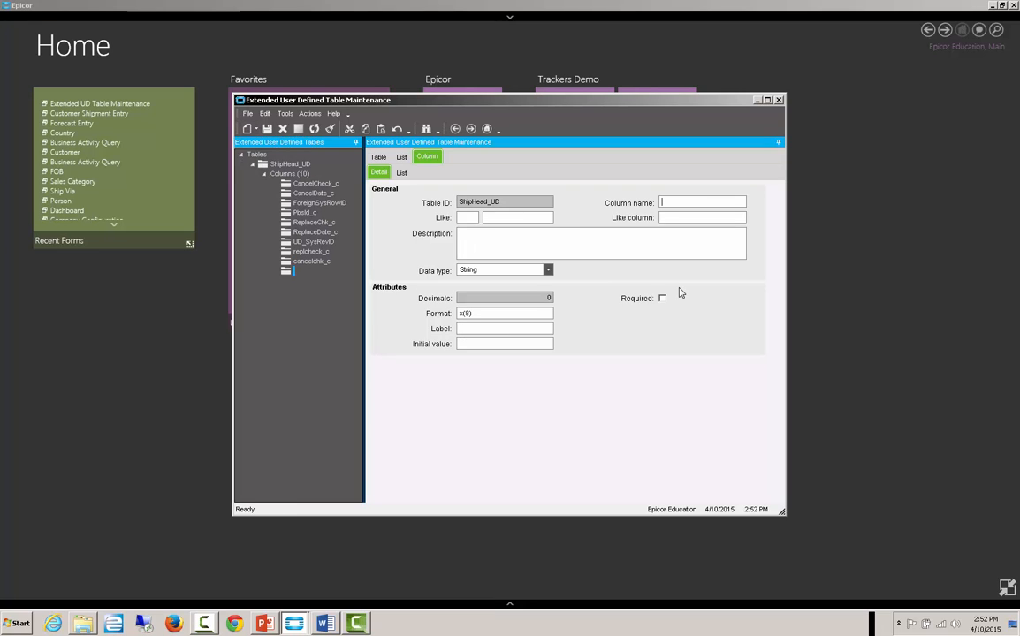
type("repldate")
left_click_drag(688, 203, 634, 206)
key("ctrl+c")
left_click(538, 243)
key("ctrl+v")
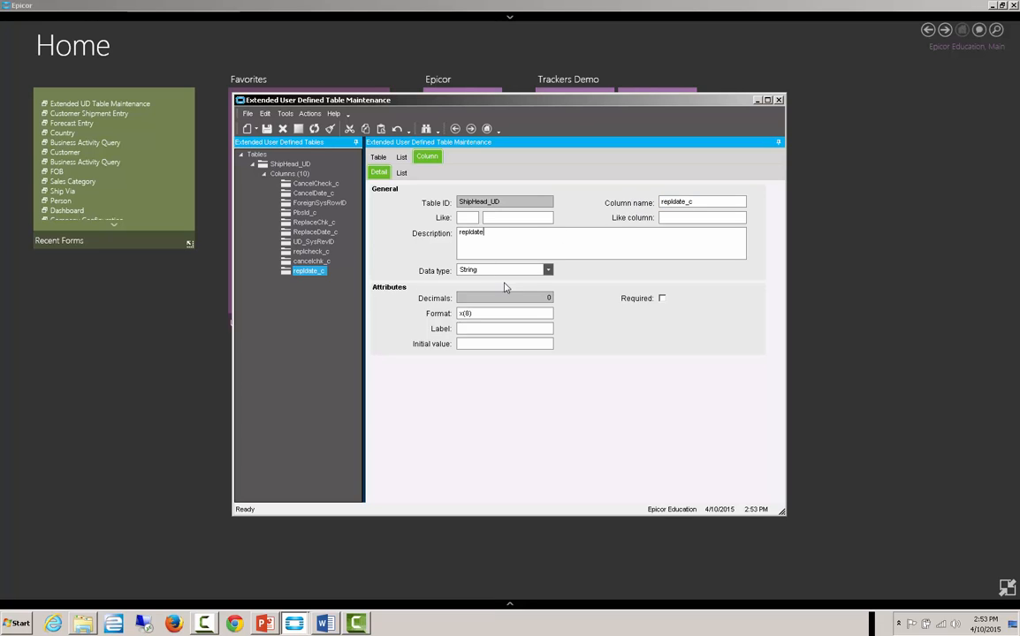
left_click(548, 270)
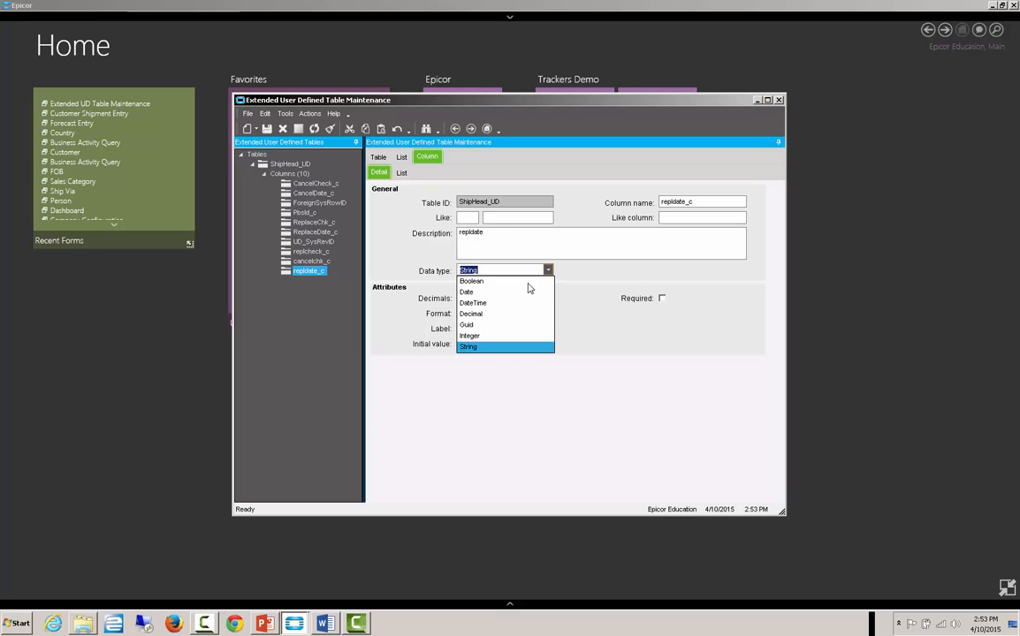
left_click(477, 292)
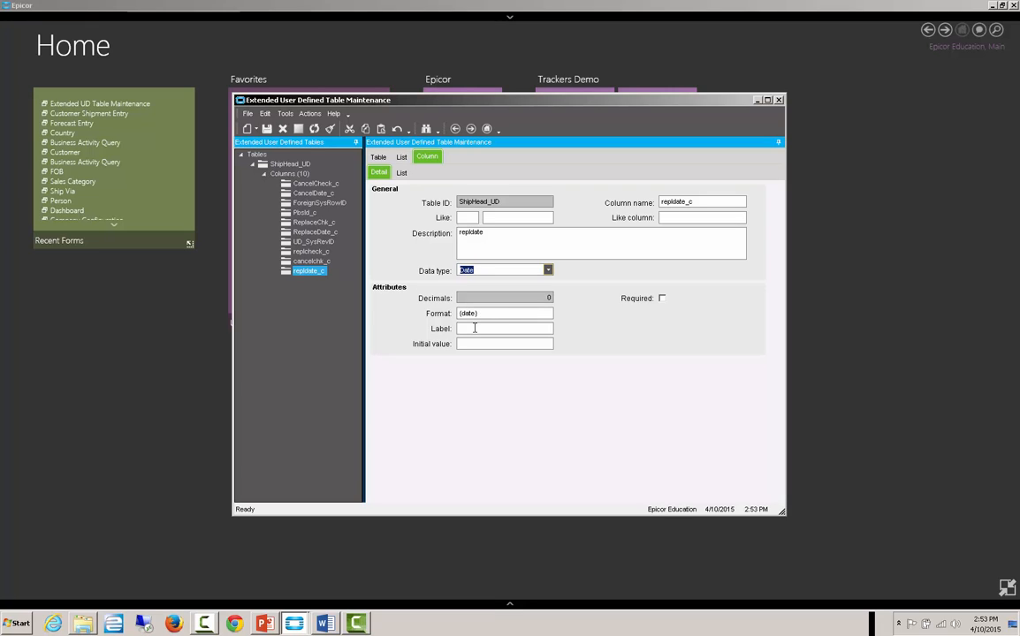
left_click(474, 329)
type("eplace Date")
left_click(267, 130)
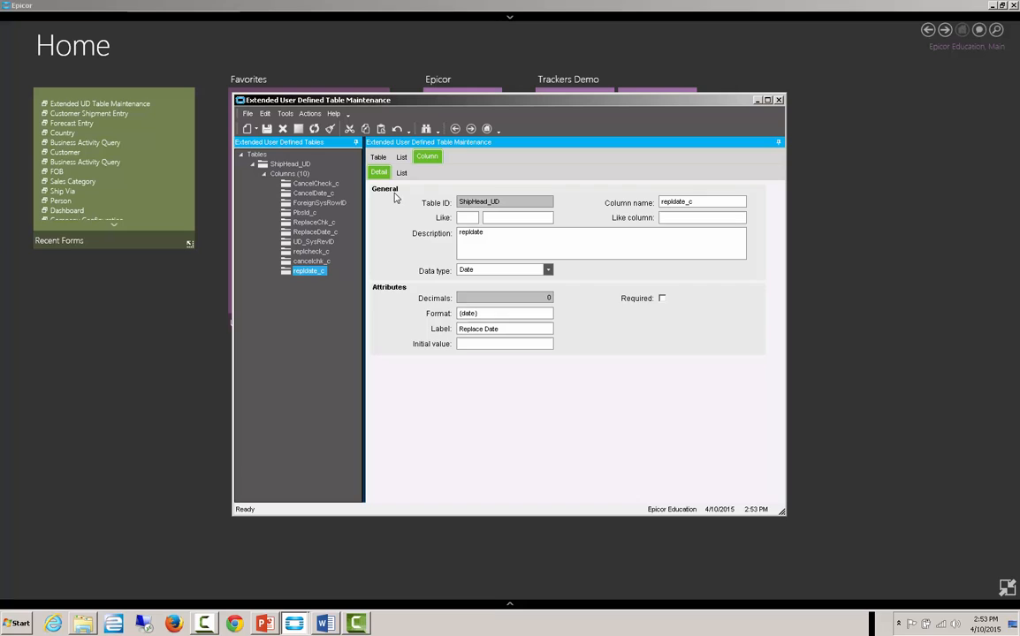
Add a Date column named canceldt_c to ShipHead_UD with the description canceldt and the label "Cancel Date".
left_click(256, 130)
left_click(257, 158)
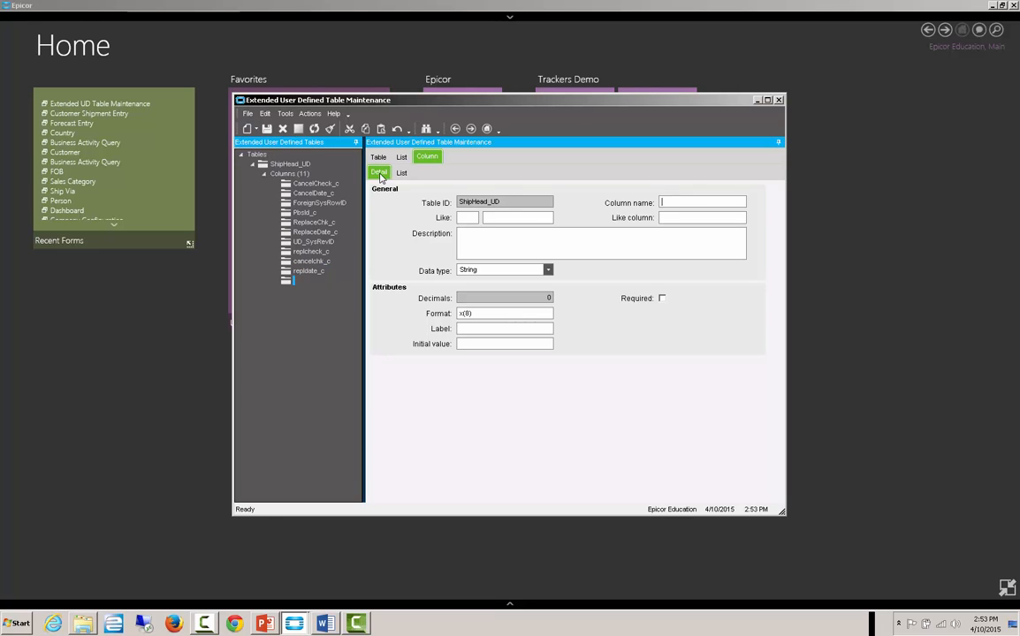
type("cance")
type("lda")
left_click(556, 242)
type("canceldt")
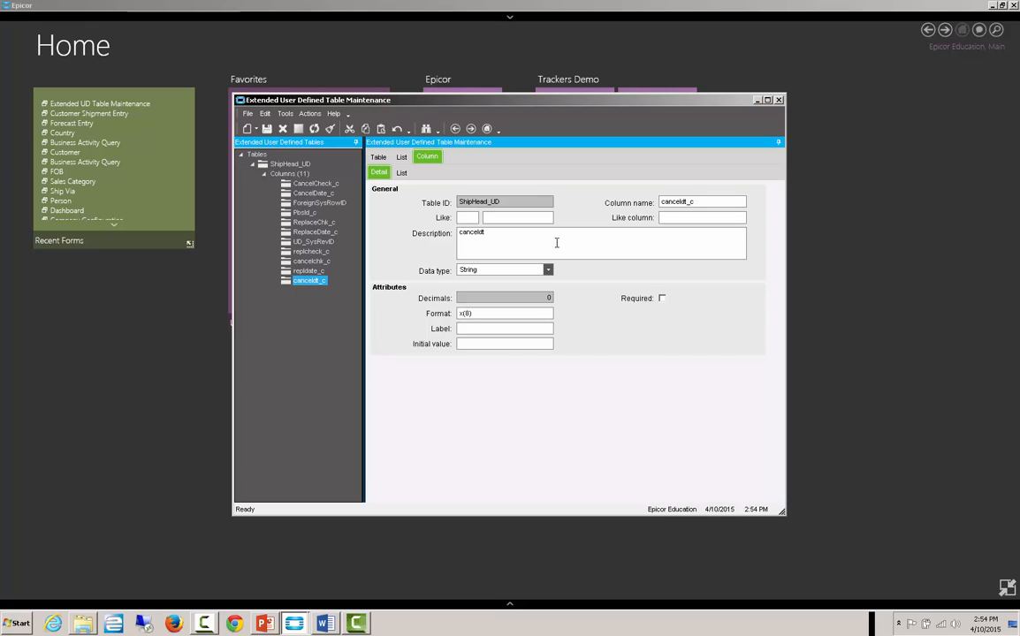
left_click(548, 269)
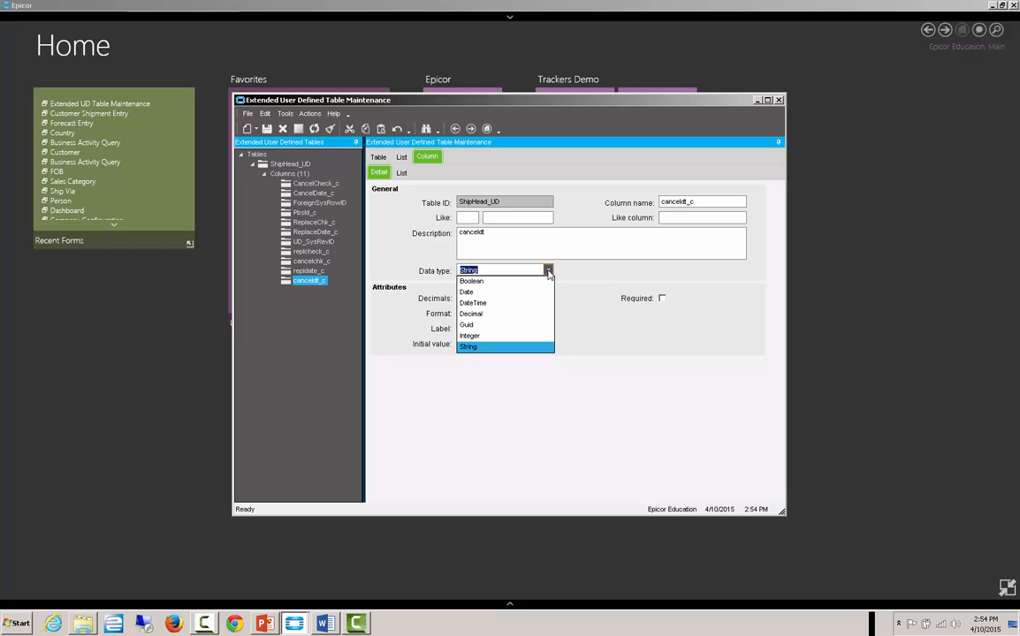
left_click(470, 292)
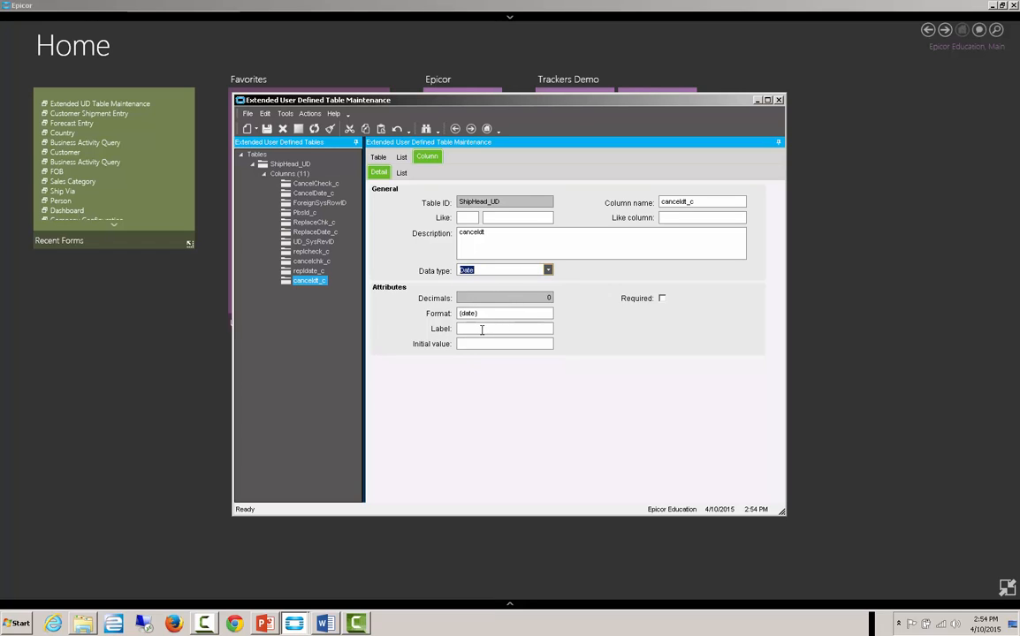
left_click(481, 330)
type("Cancel Date")
Synchronize all extended table definitions to the database and dismiss the resulting message.
left_click(310, 115)
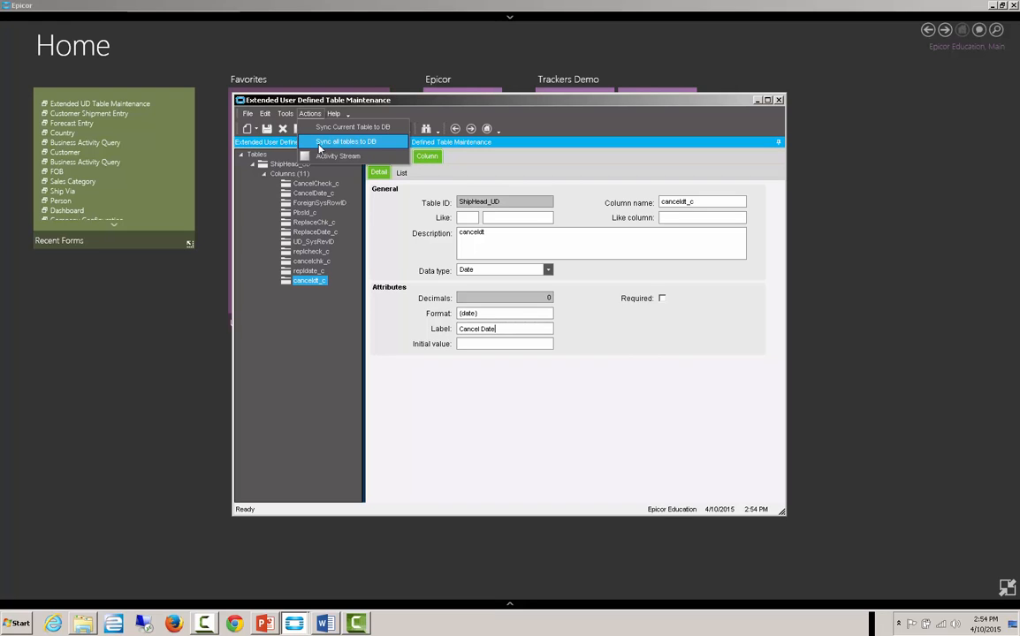
left_click(346, 141)
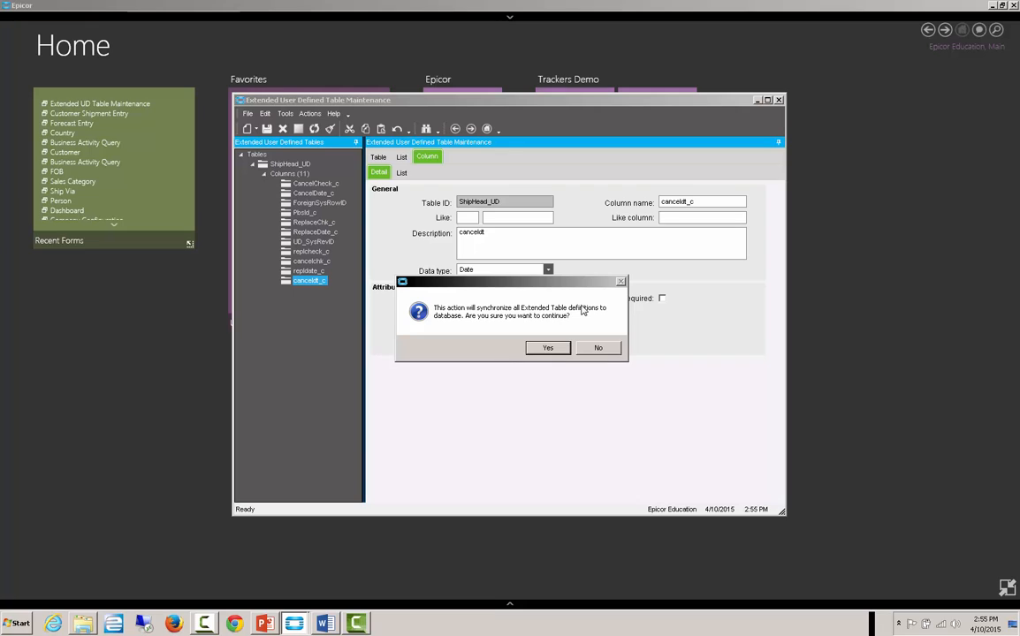
left_click(548, 348)
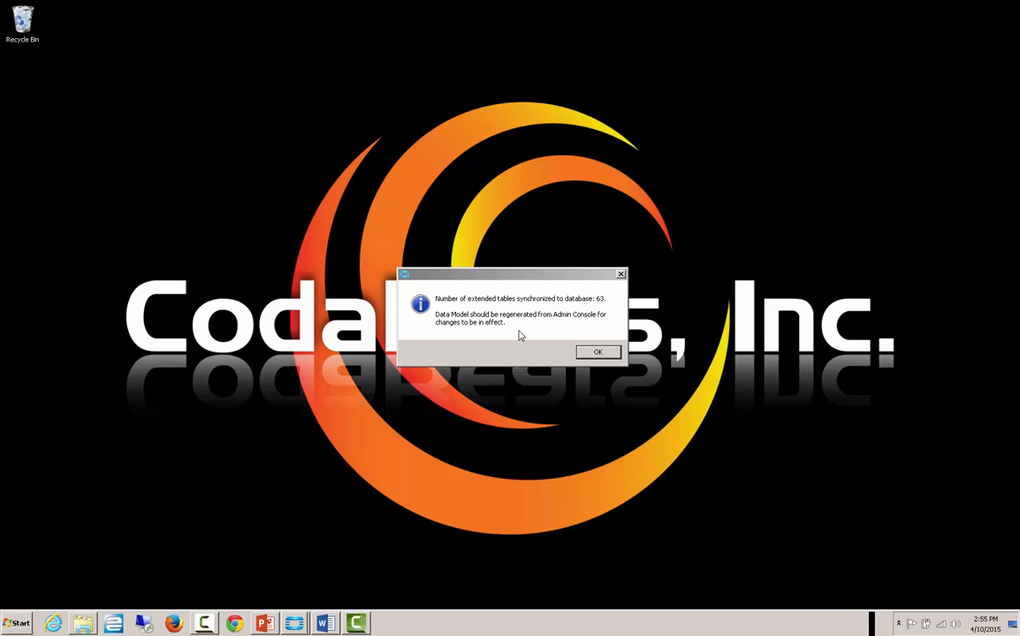
left_click(594, 352)
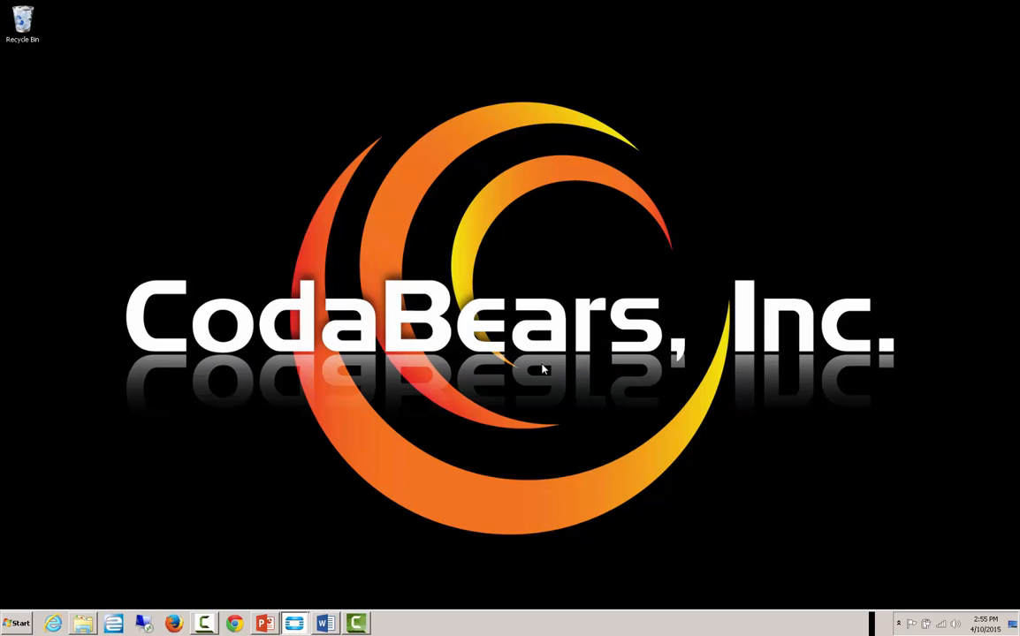
Switch to the Admin document in Word, review its Epicor Administration Console and iisreset screenshots, and close it.
left_click(329, 623)
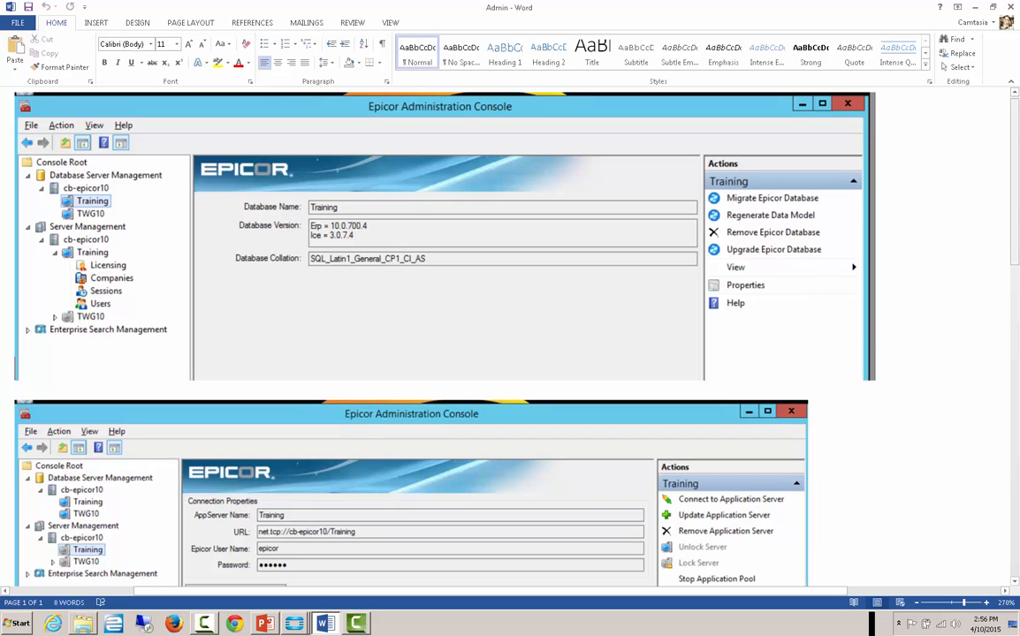
scroll(1015, 258, "down", 6)
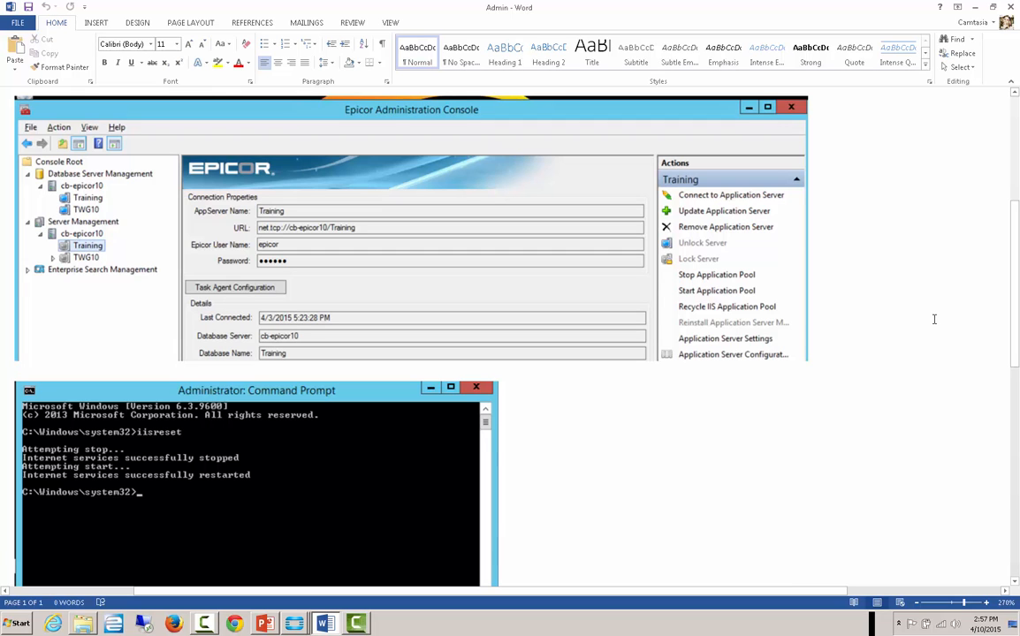
scroll(1012, 338, "down", 1)
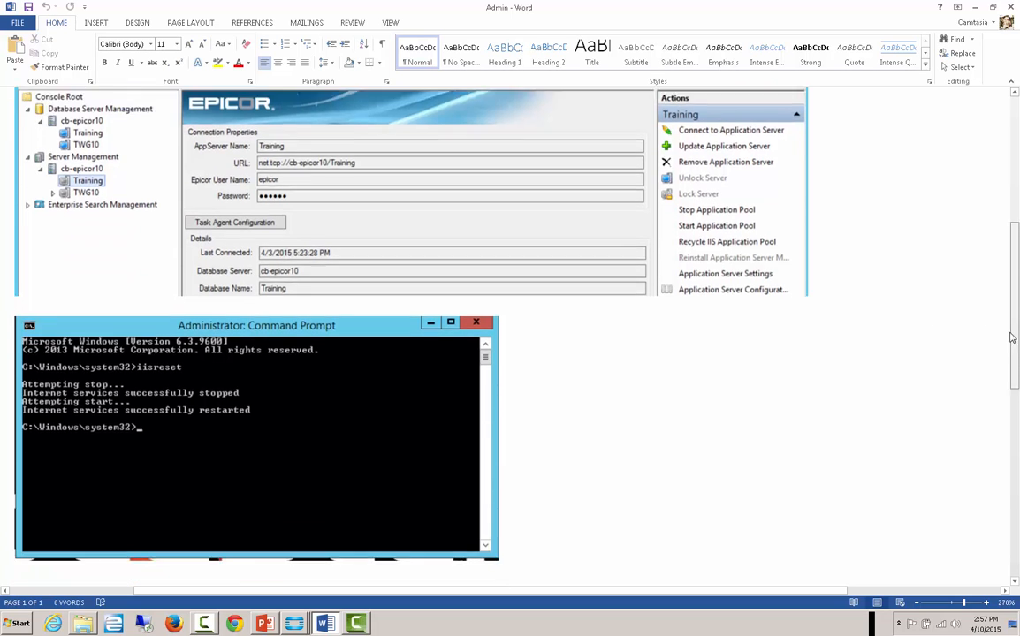
scroll(1011, 339, "down", 2)
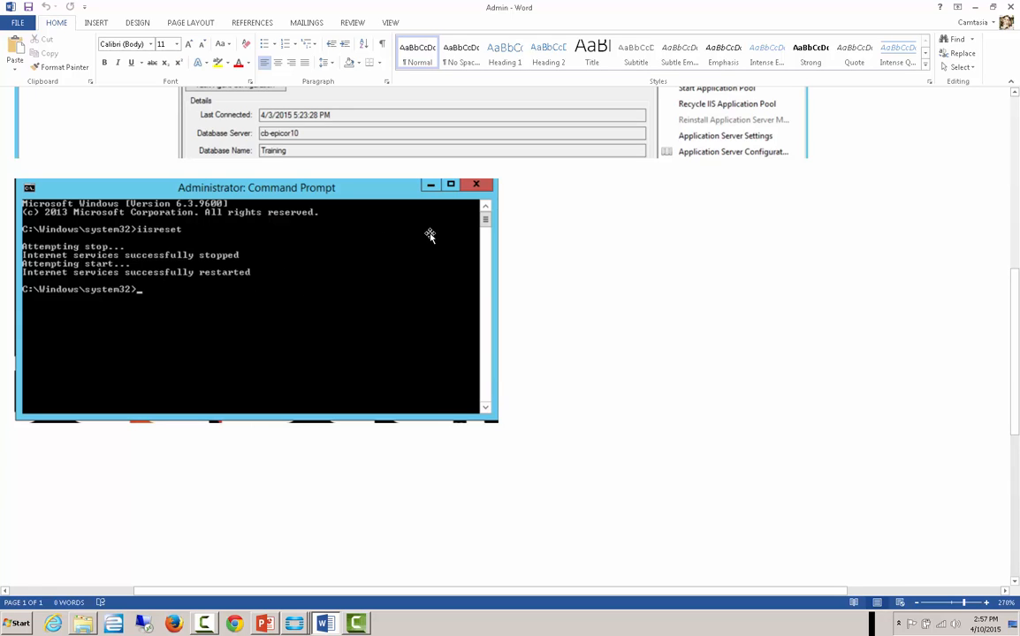
left_click(1013, 8)
Close Extended User Defined Table Maintenance and bring the Epicor home screen back with its lower bar expanded.
left_click(294, 624)
left_click(306, 598)
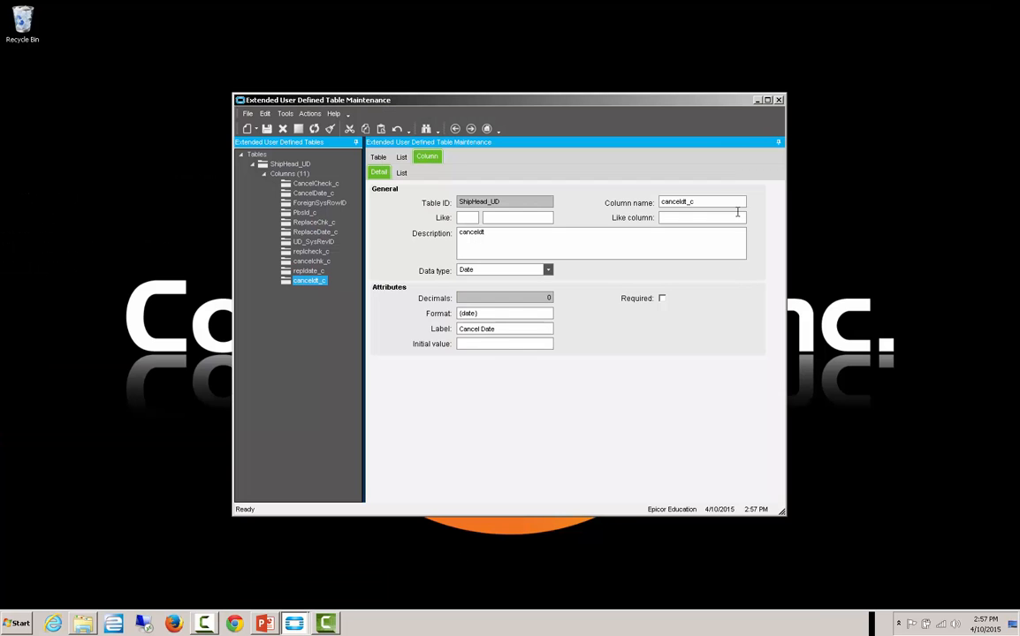
left_click(779, 101)
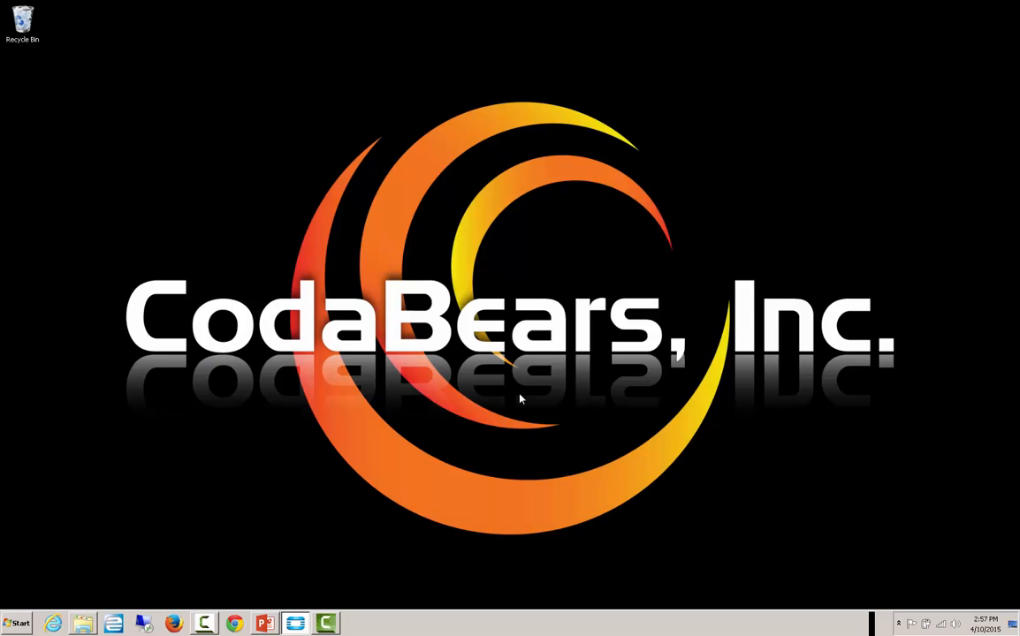
left_click(296, 624)
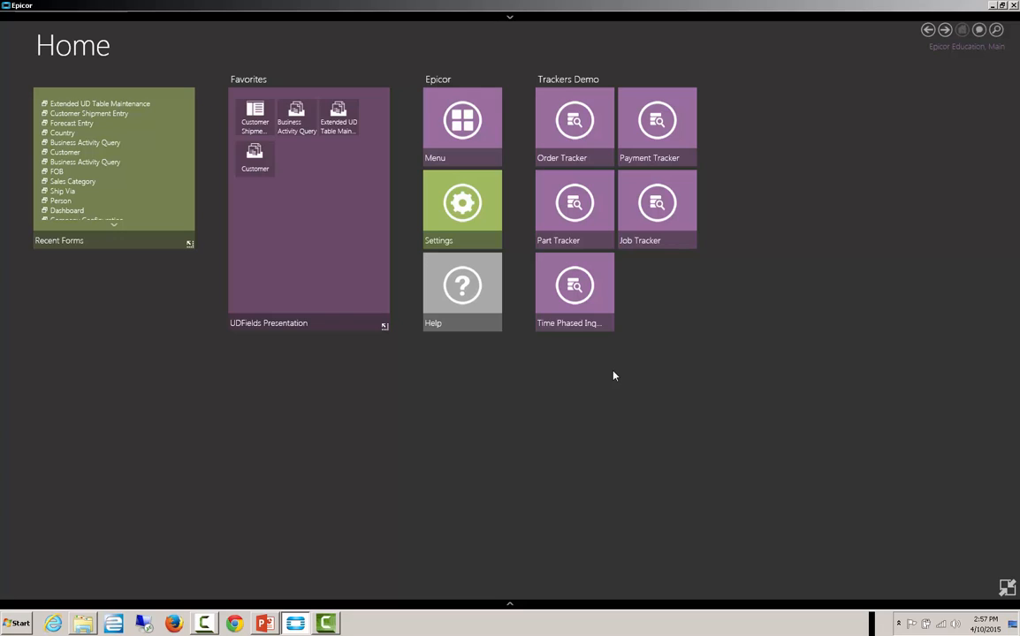
left_click(509, 603)
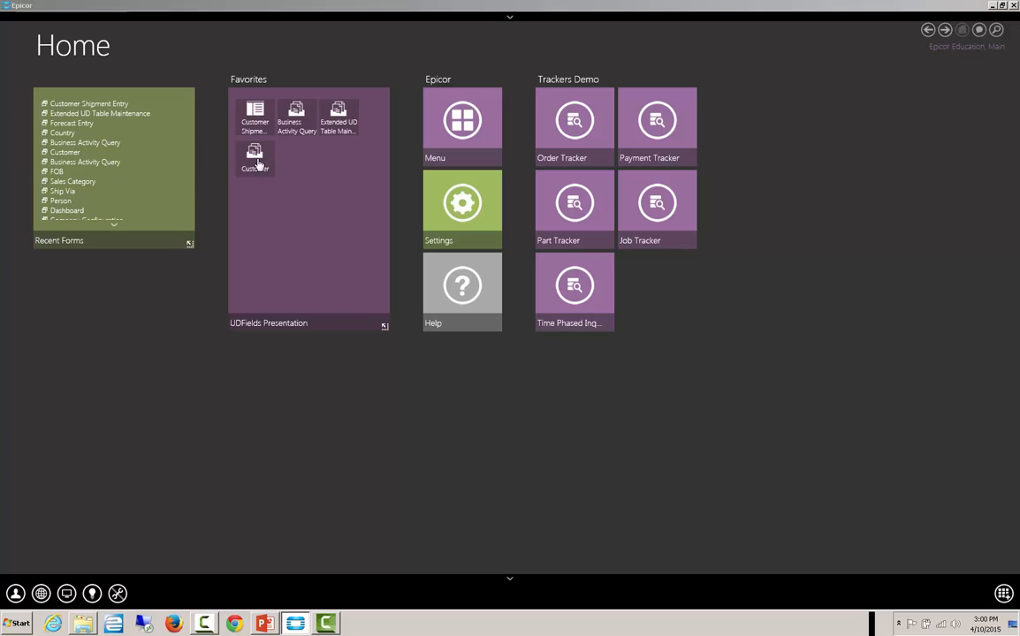
Open the Customer form with the KSCustomer customization and show the PersonalInfo sheet of its contacts.
left_click(255, 159)
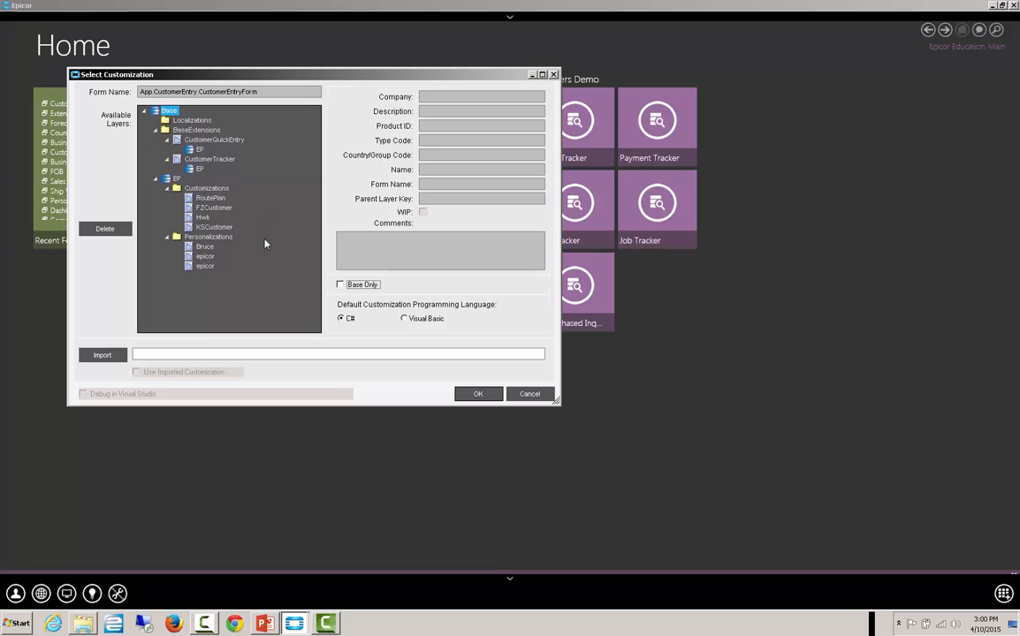
left_click(214, 227)
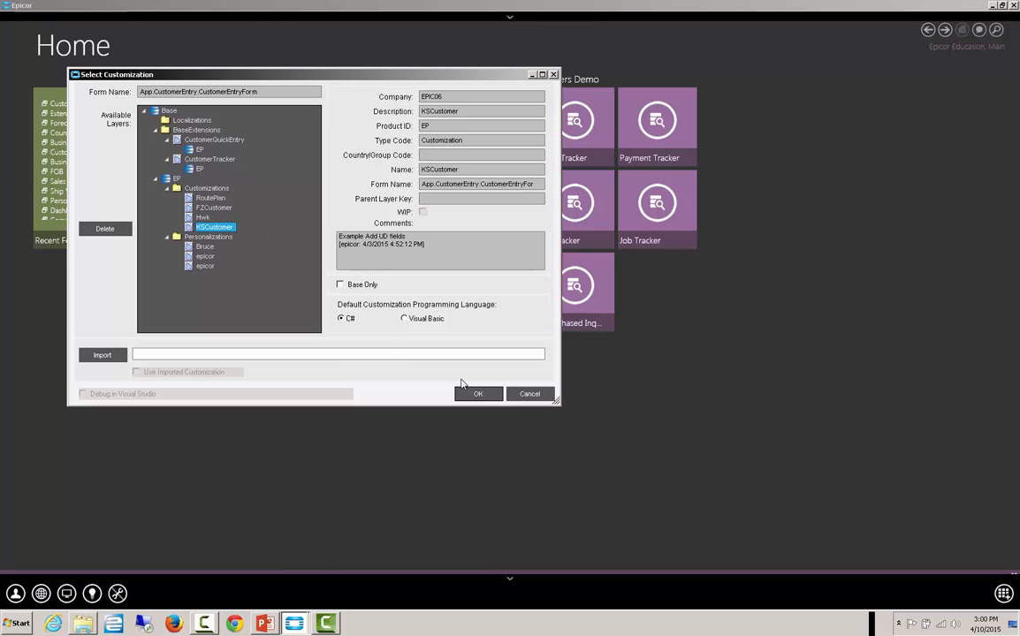
left_click(470, 394)
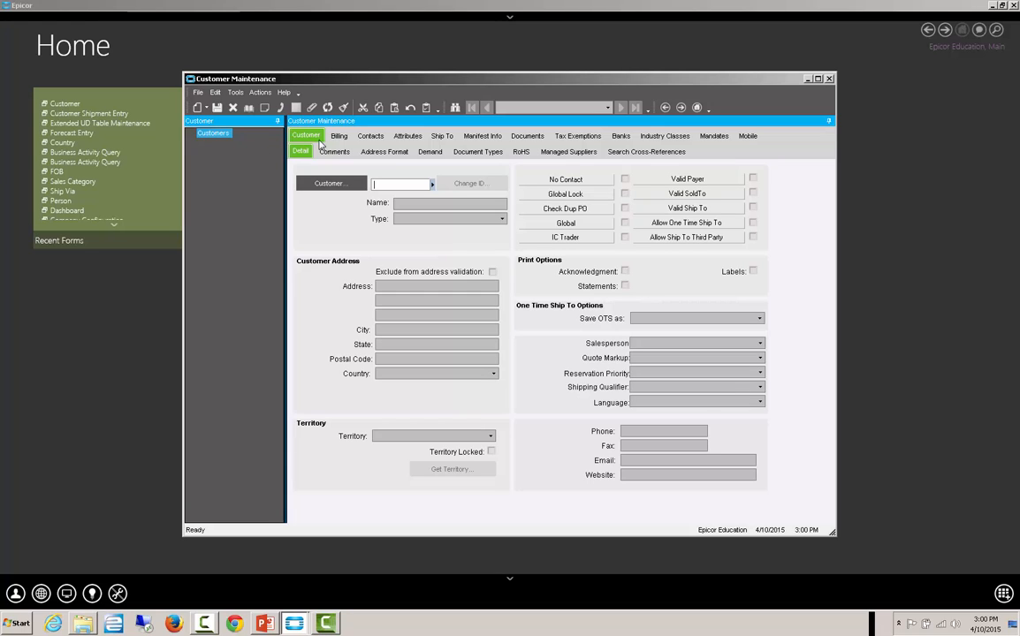
left_click(363, 135)
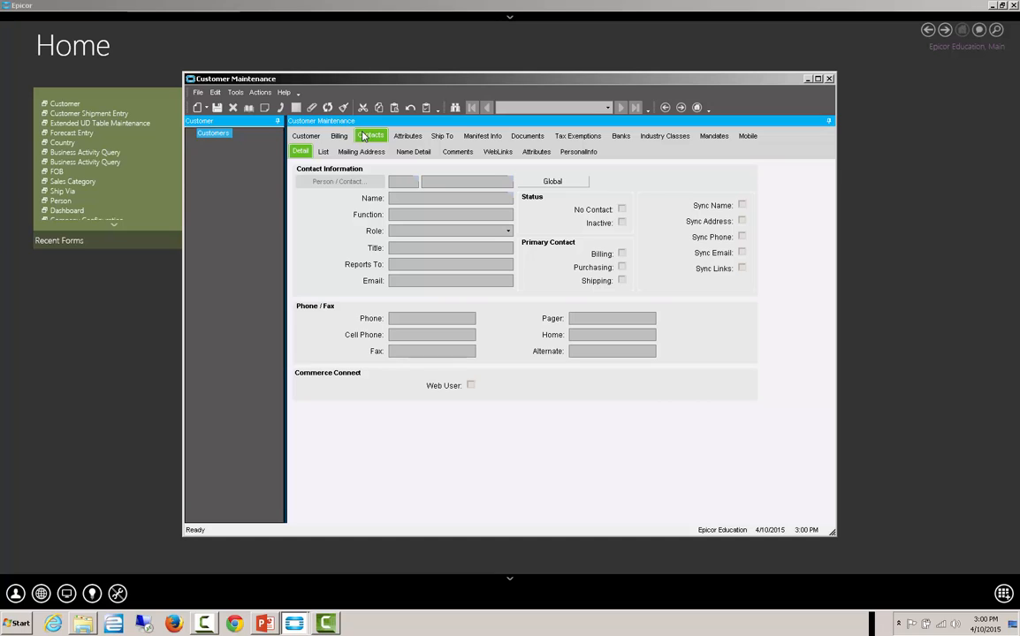
left_click(578, 151)
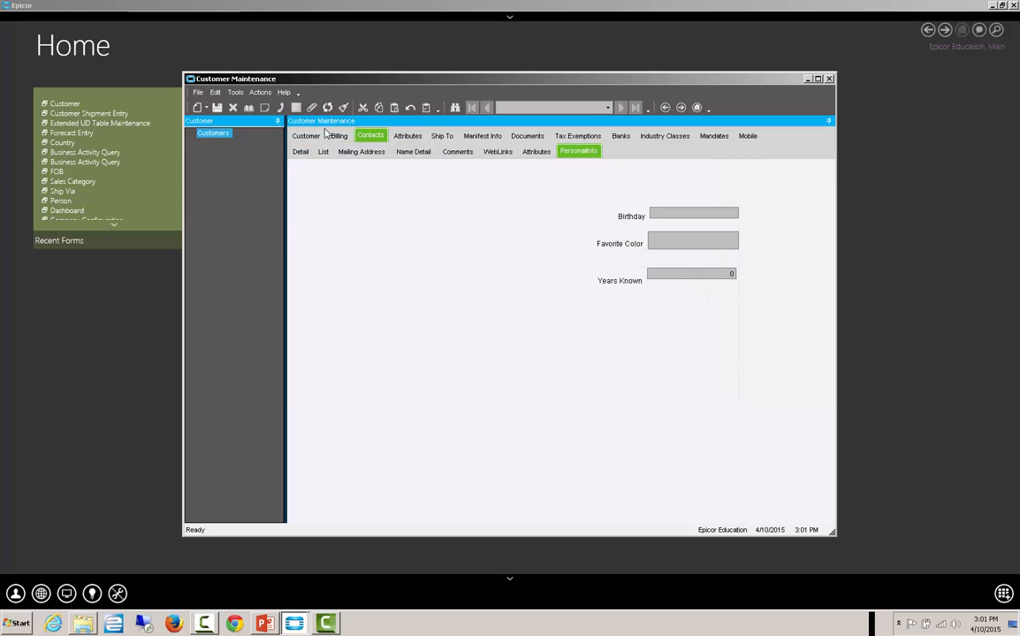
Open the customization tools for KSCustomer and examine the EpiBinding choices of the Birthday date field.
left_click(237, 93)
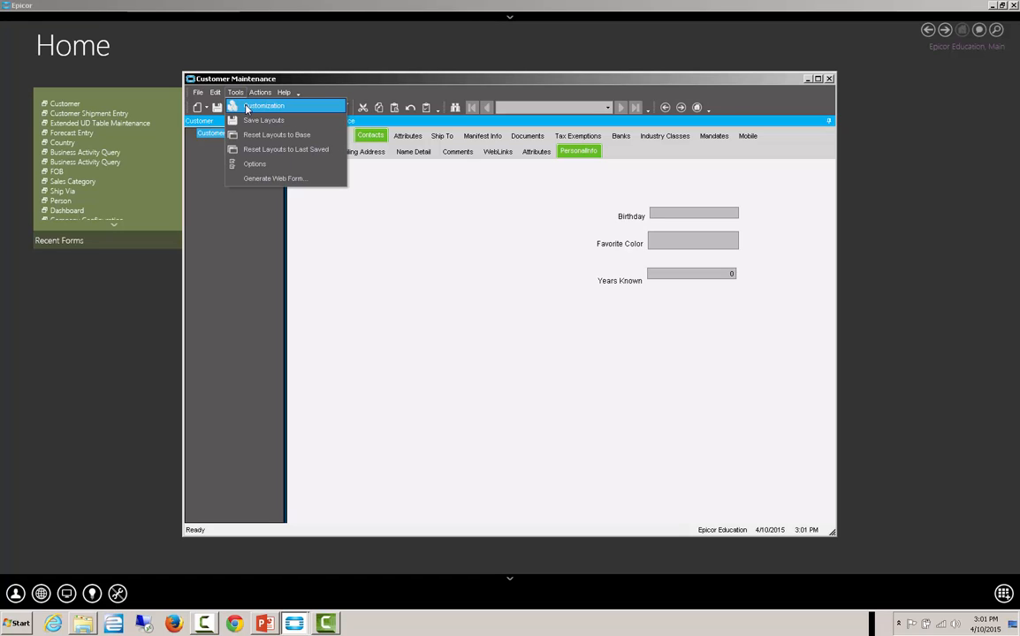
left_click(257, 107)
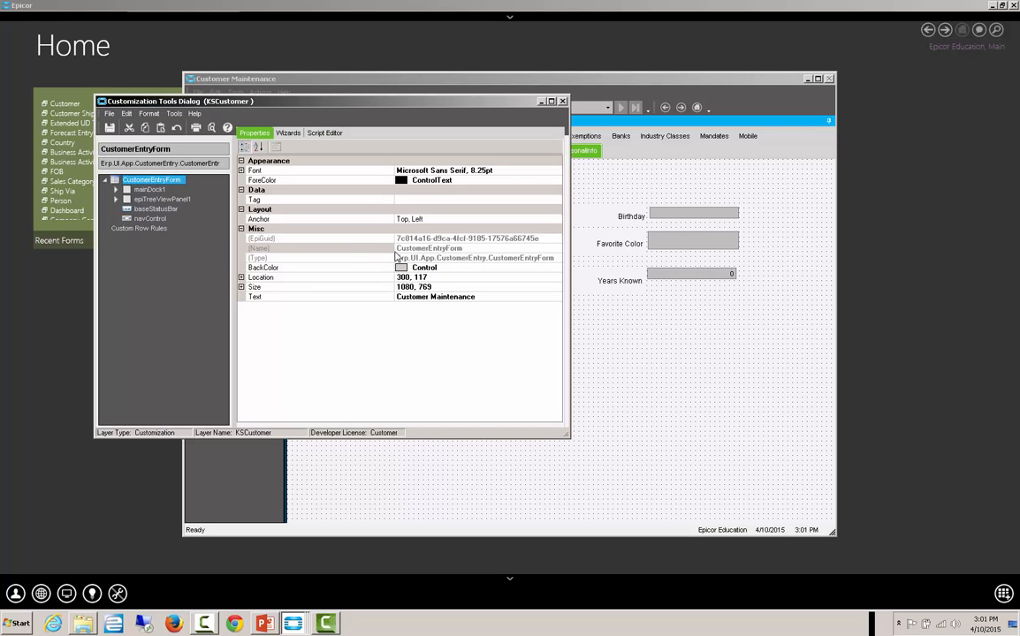
left_click(658, 219)
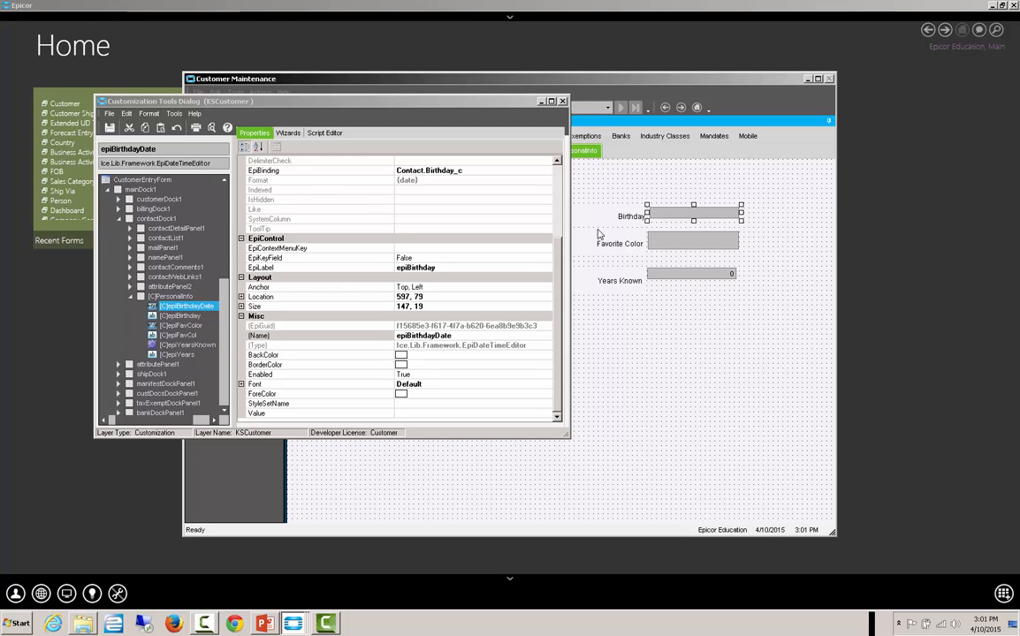
left_click(496, 170)
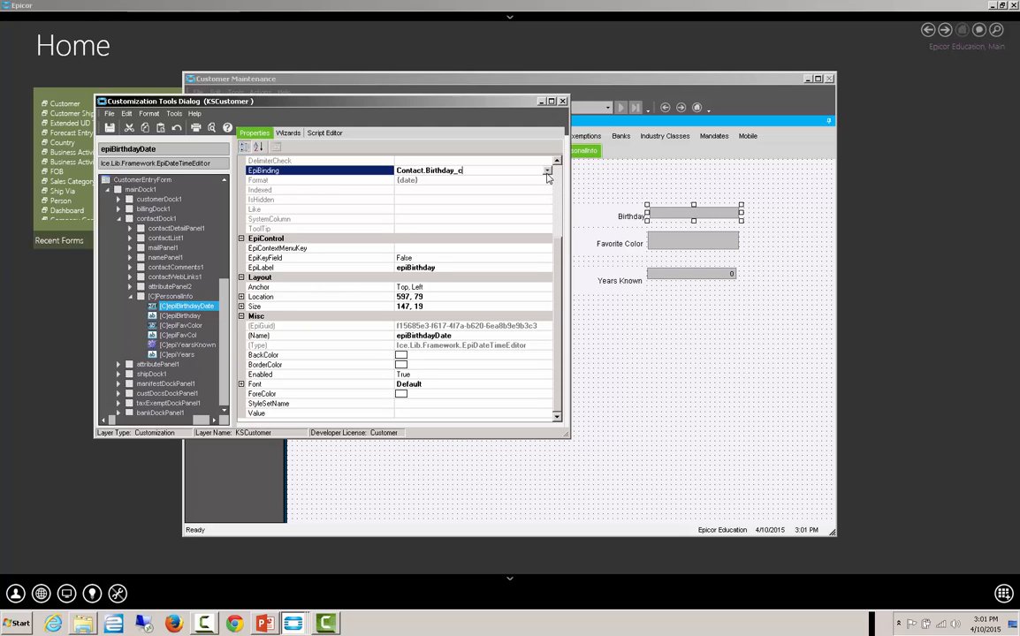
left_click(547, 170)
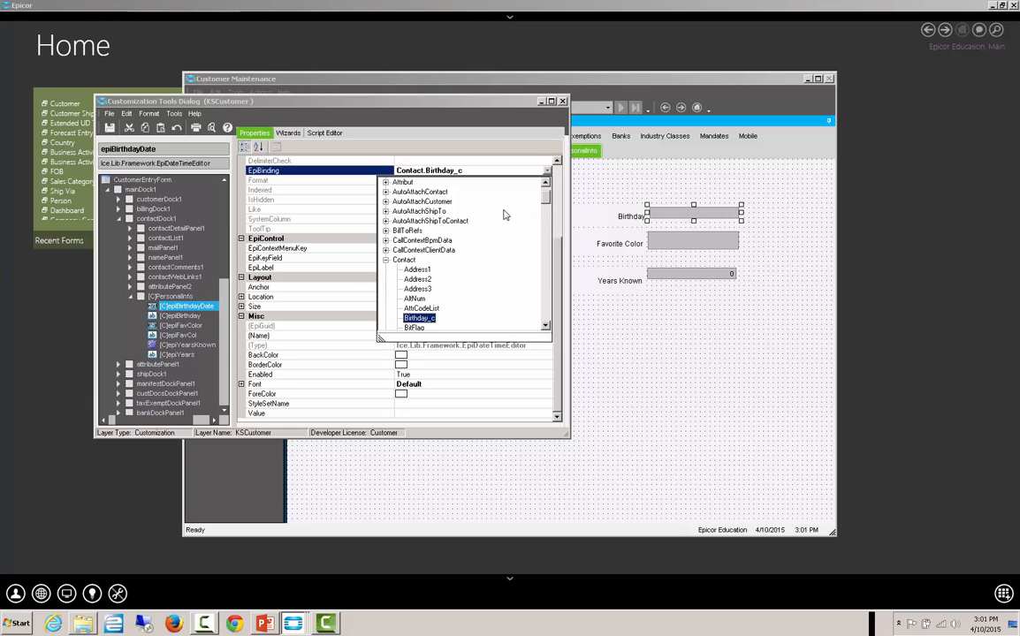
Clear the EpiBinding of the Birthday, Favorite Color and Years Known fields on the PersonalInfo sheet.
left_click(493, 171)
left_click_drag(463, 171, 382, 174)
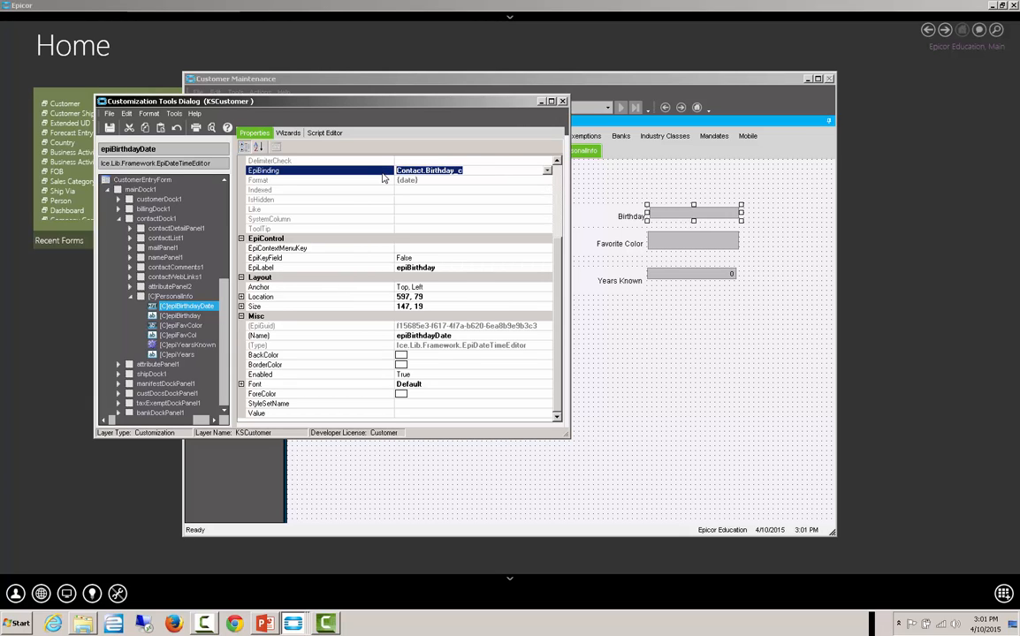
key("BackSpace")
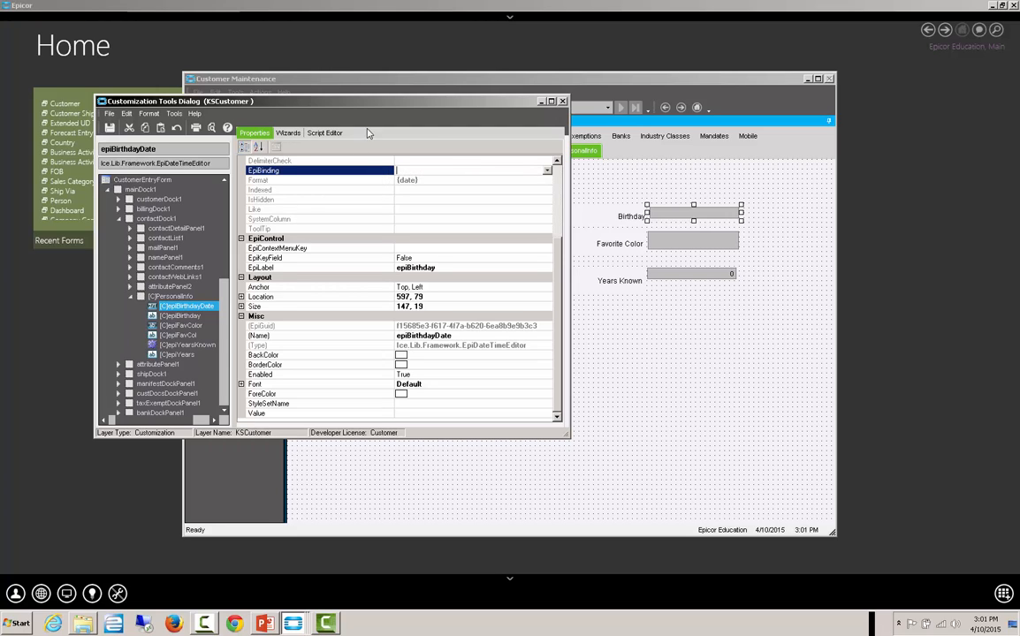
left_click(658, 240)
left_click(433, 171)
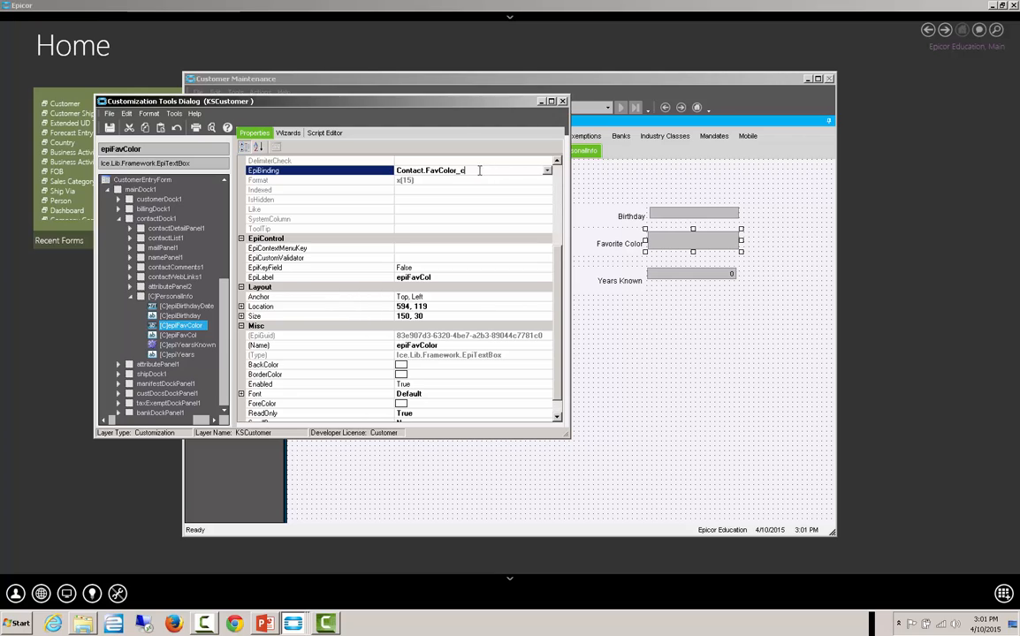
key("BackSpace")
left_click(691, 274)
left_click(495, 173)
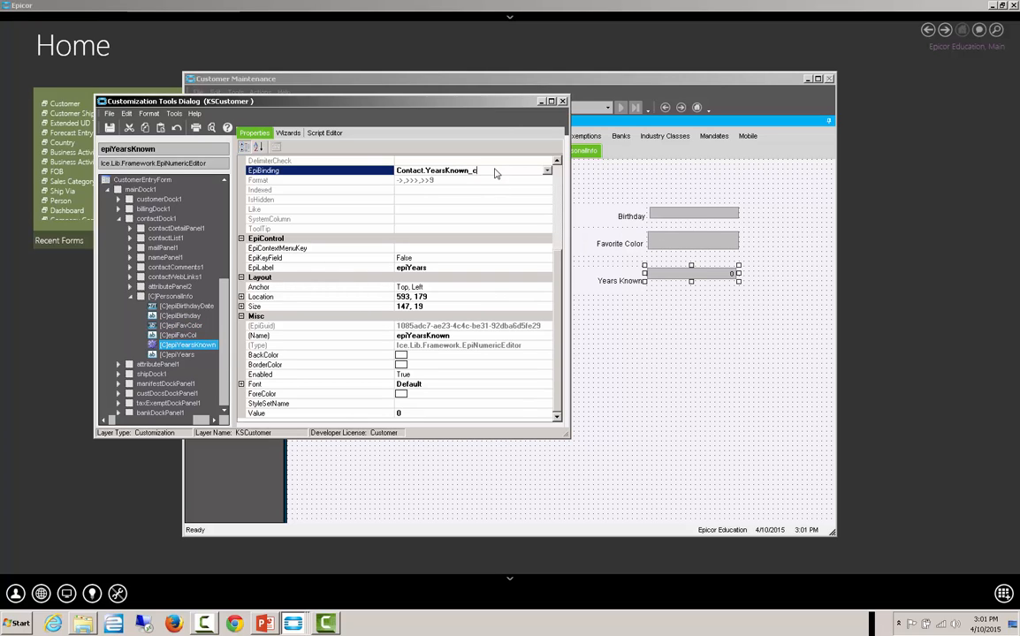
left_click_drag(494, 172, 386, 175)
key("BackSpace")
left_click(471, 189)
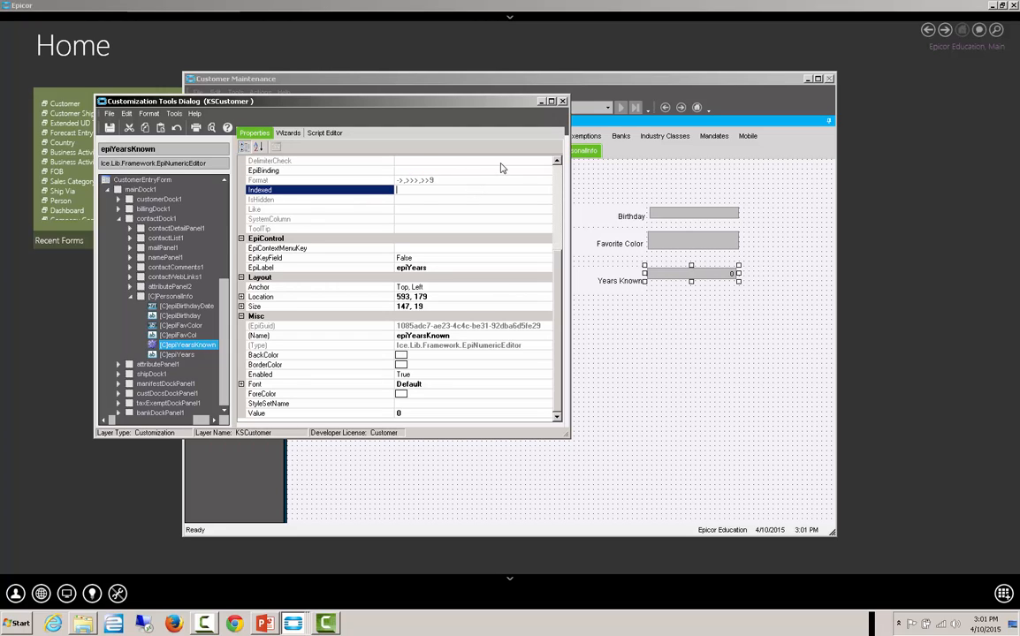
Bind the Years Known field to the YearsKnown_c column of the Contact view through its EpiBinding.
left_click(501, 171)
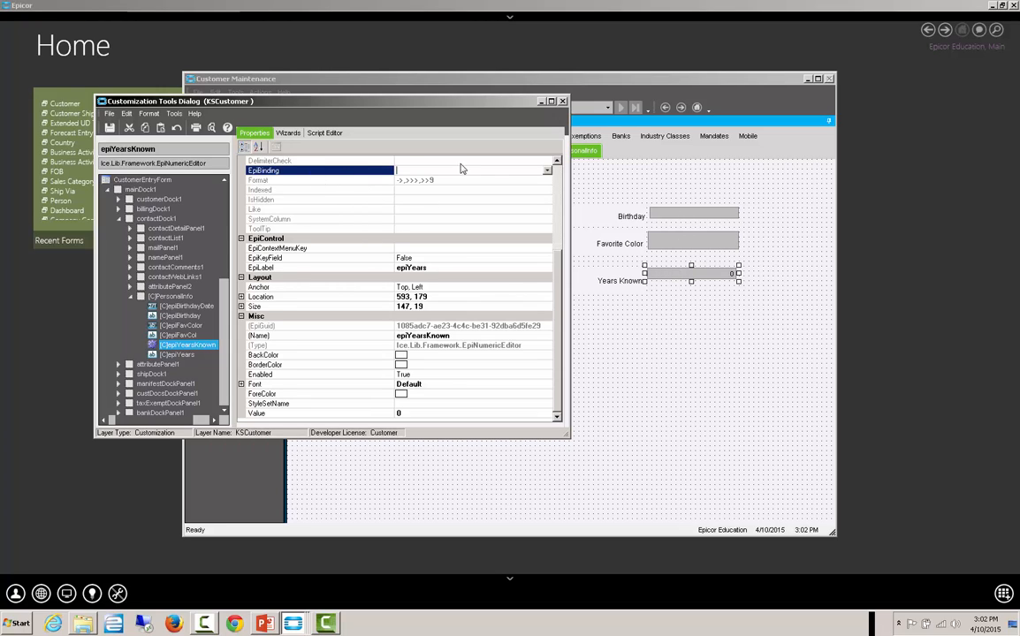
left_click(547, 172)
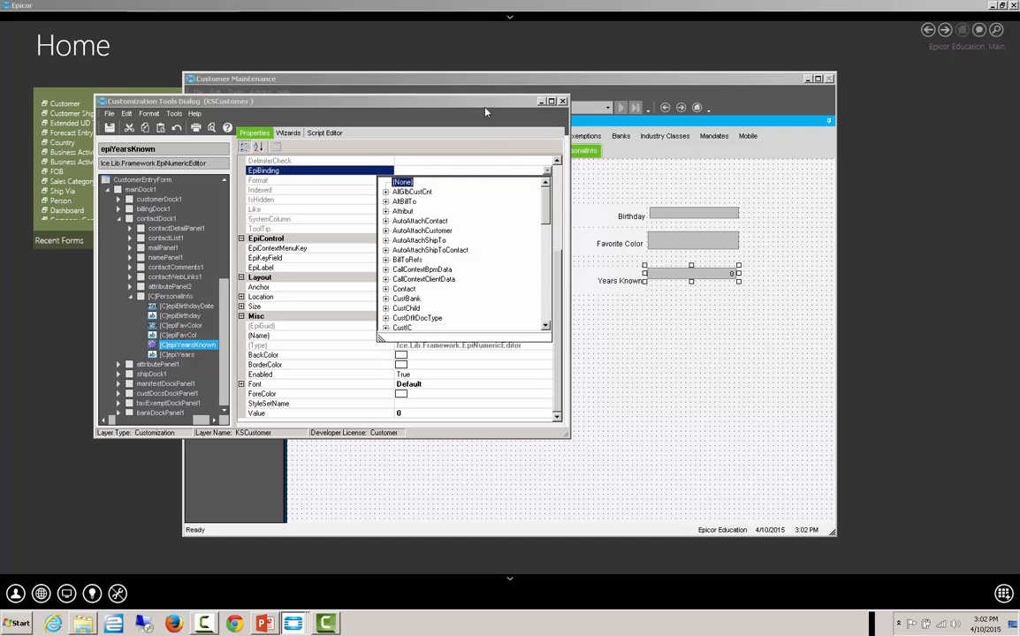
left_click_drag(481, 104, 441, 129)
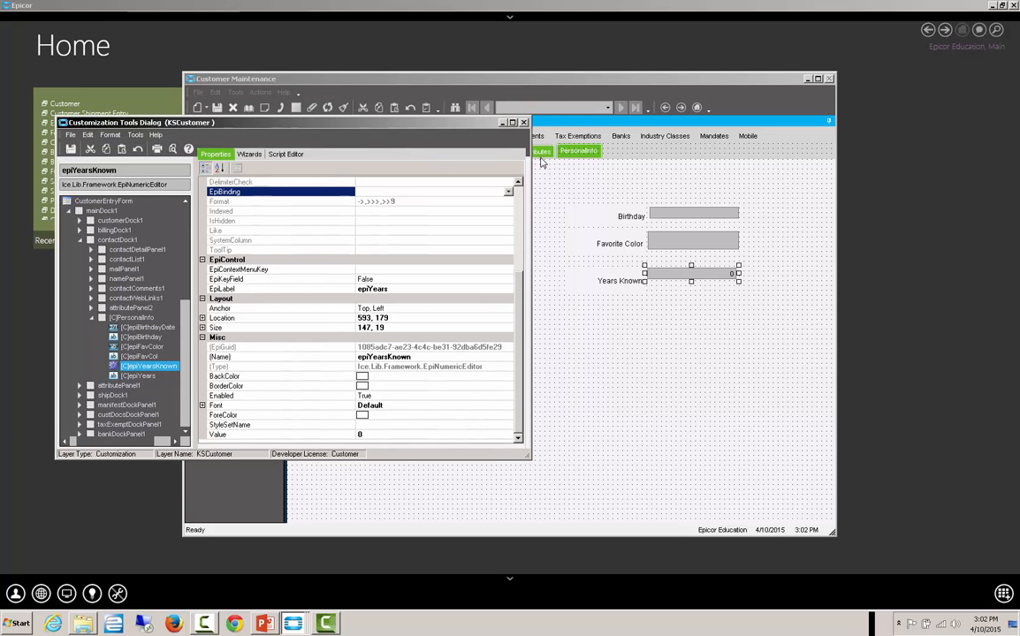
left_click(508, 194)
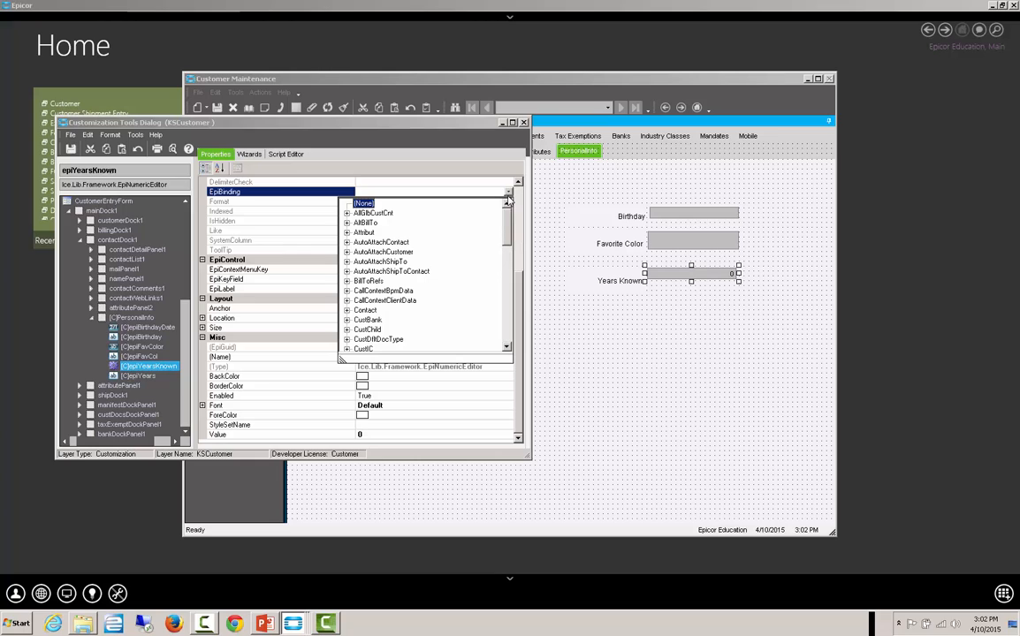
left_click(347, 310)
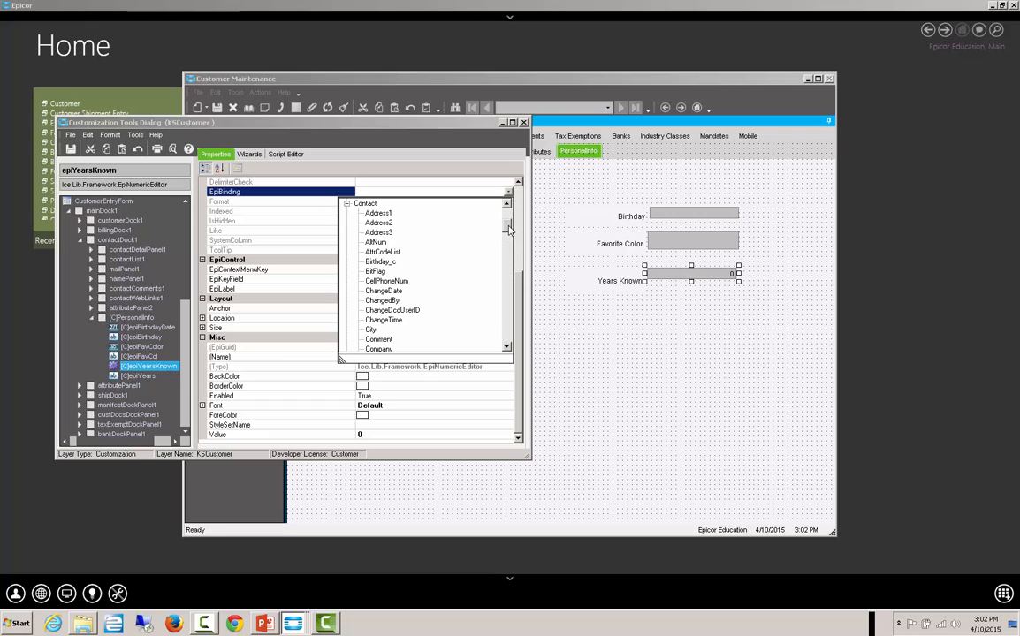
left_click_drag(508, 229, 508, 308)
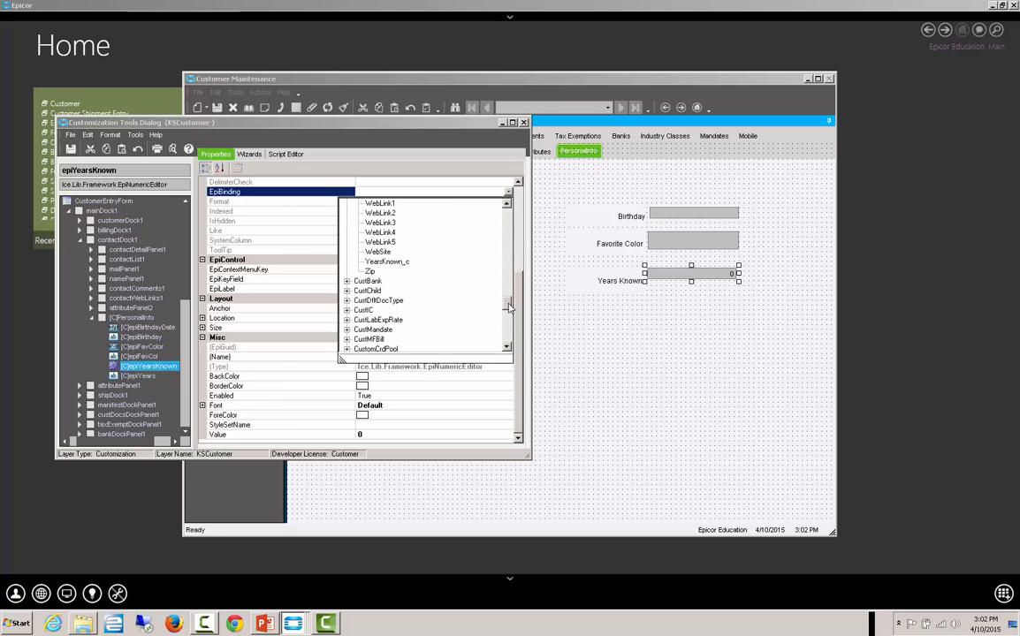
left_click(400, 262)
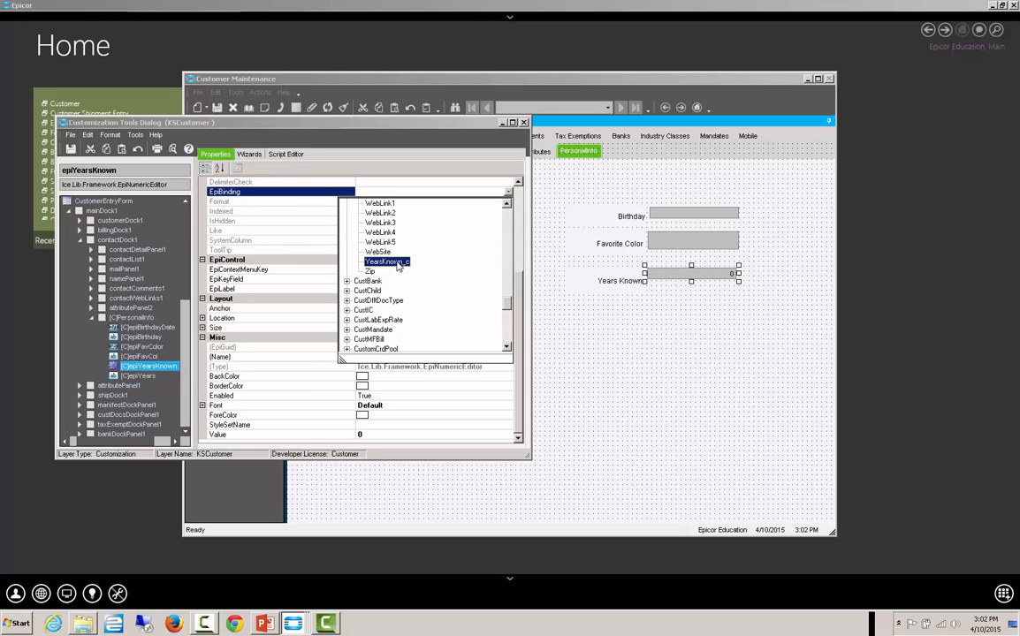
left_click(396, 262)
left_click(428, 212)
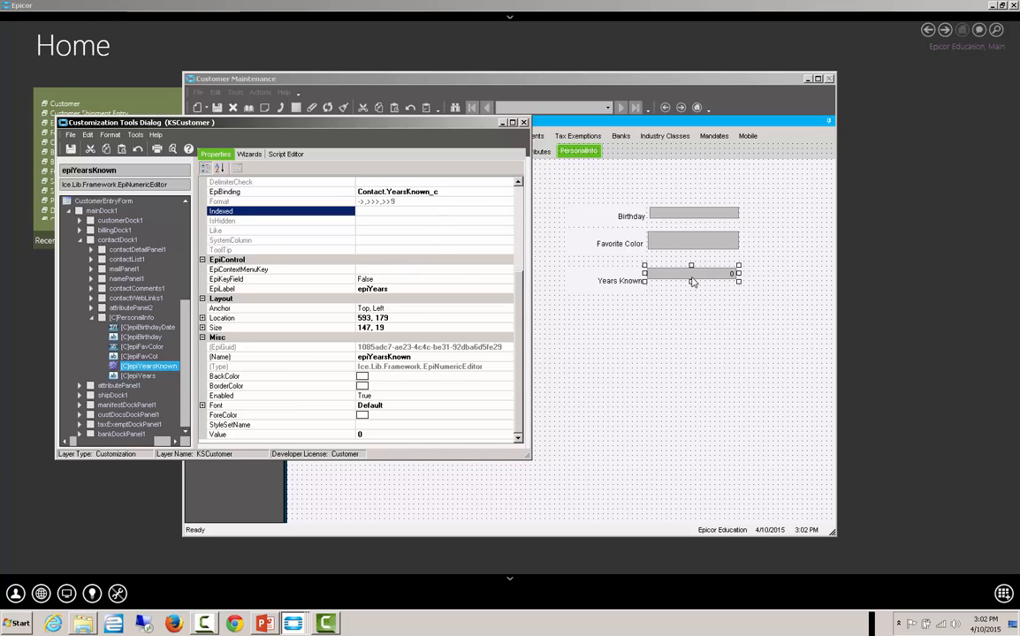
Bind the Favorite Color field to the FavColor_c column of the Contact view through its EpiBinding.
left_click(670, 241)
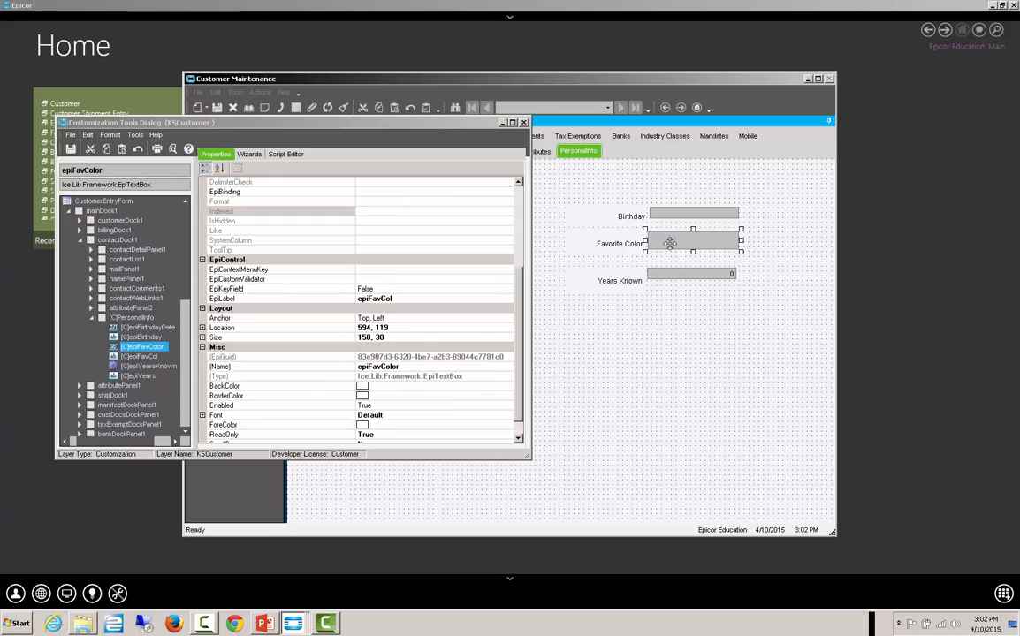
left_click(508, 193)
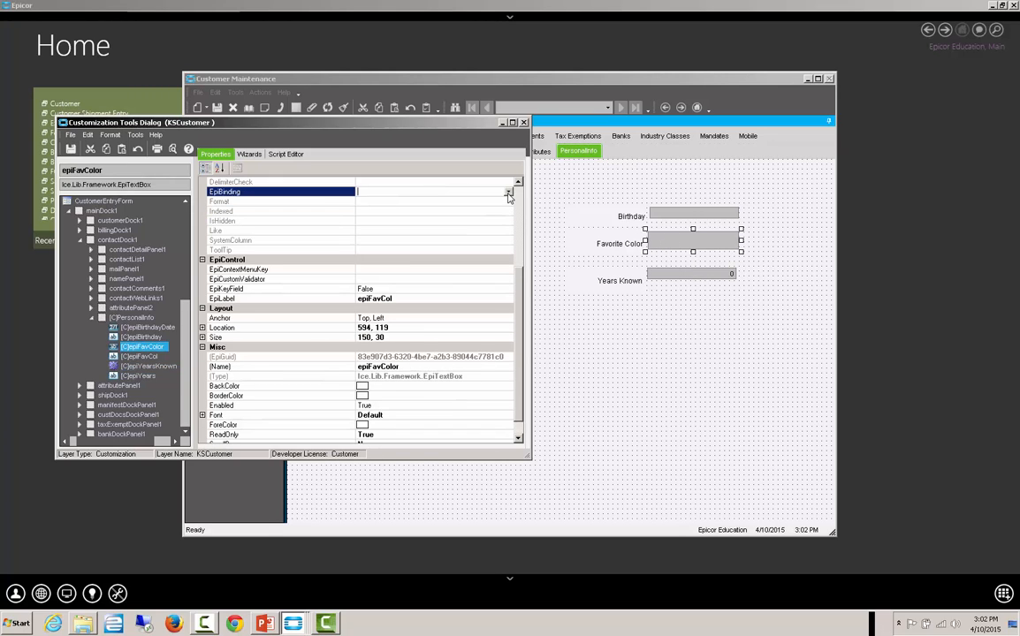
left_click(509, 192)
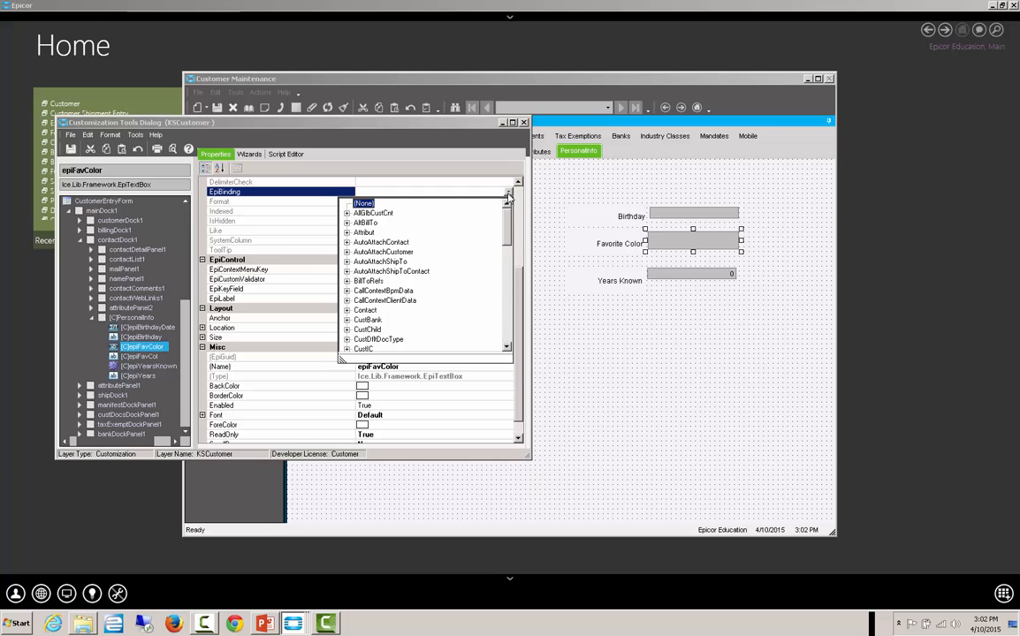
left_click(346, 311)
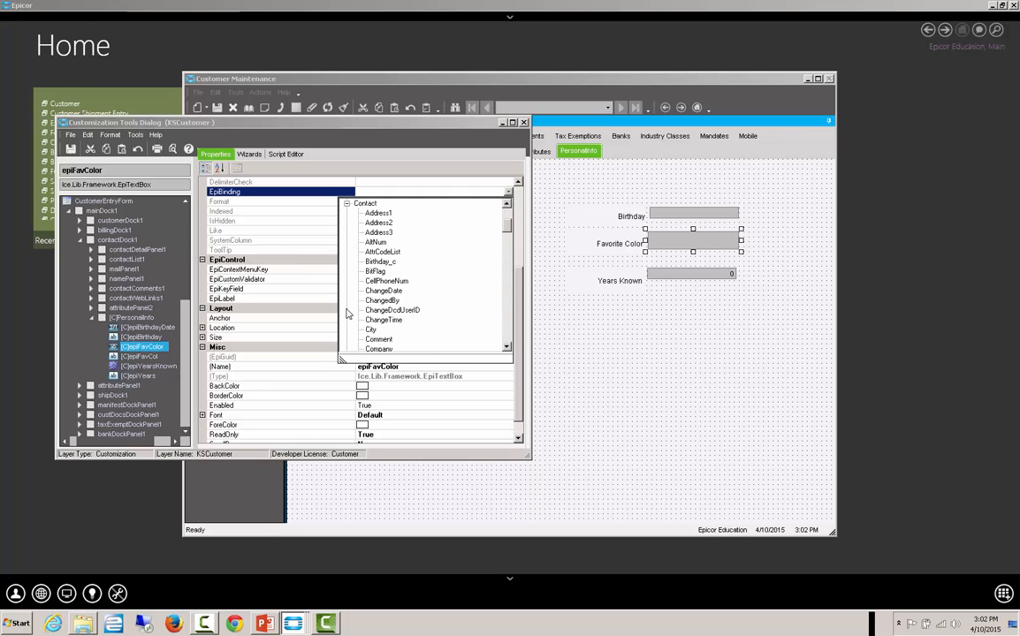
left_click(505, 304)
left_click(505, 304)
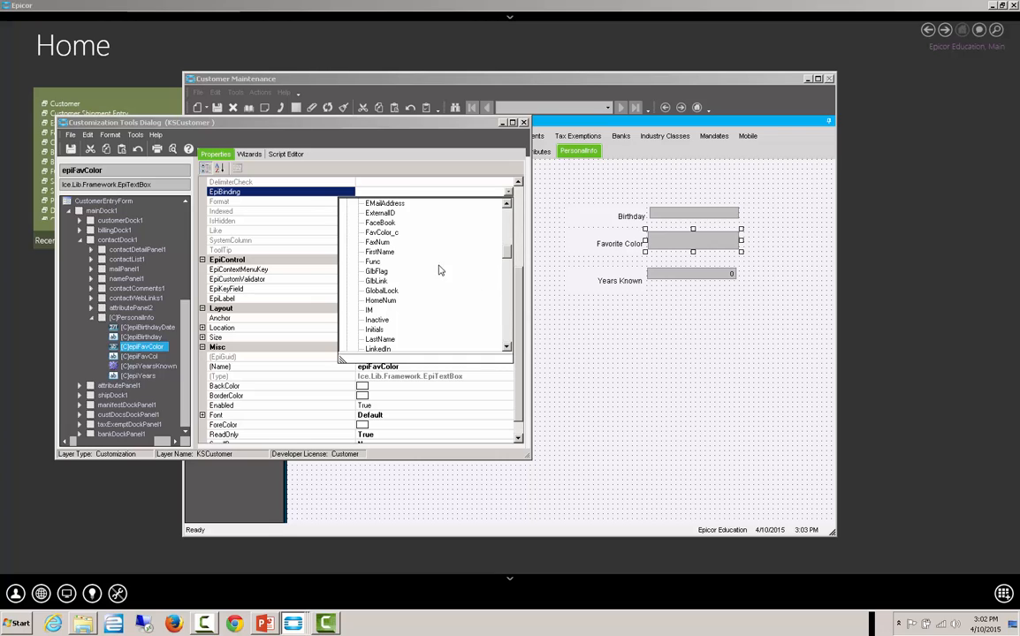
left_click(394, 234)
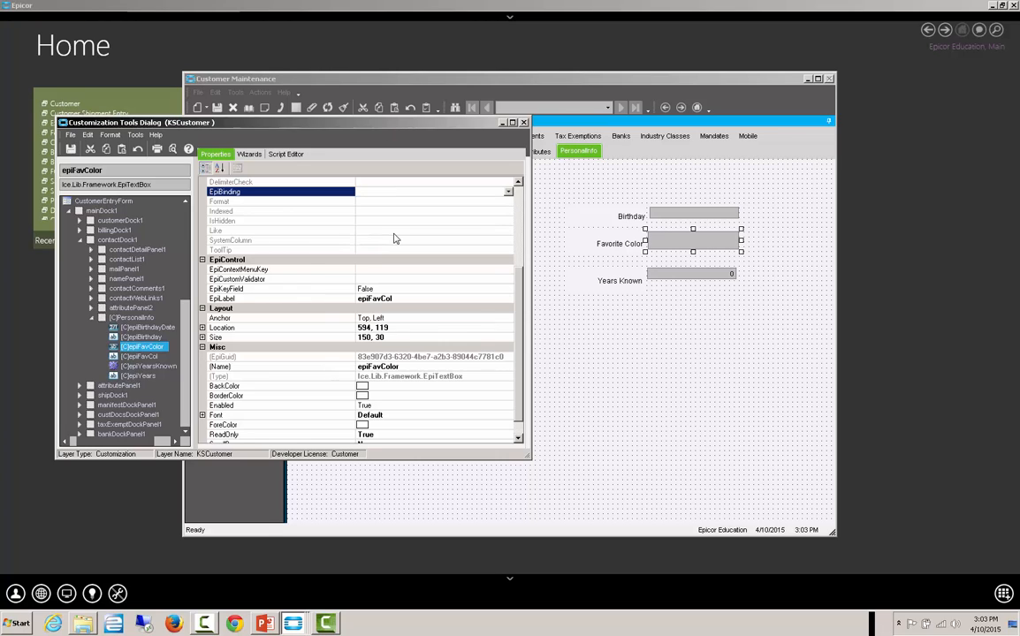
Bind the Birthday date field to the Birthday_c column of the Contact view through its EpiBinding.
left_click(667, 217)
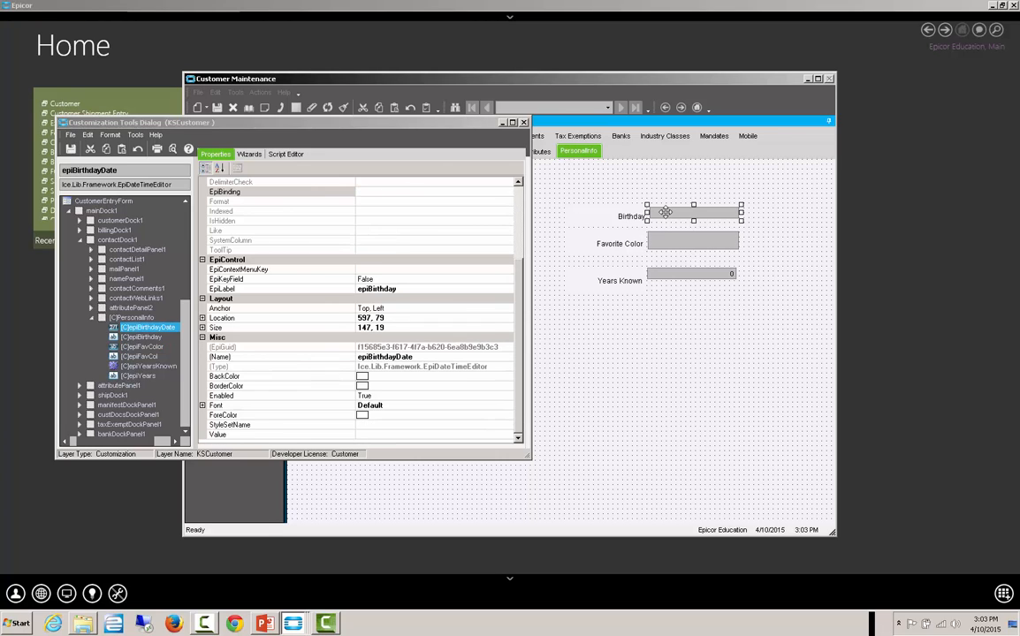
left_click(520, 262)
left_click_drag(519, 263, 519, 250)
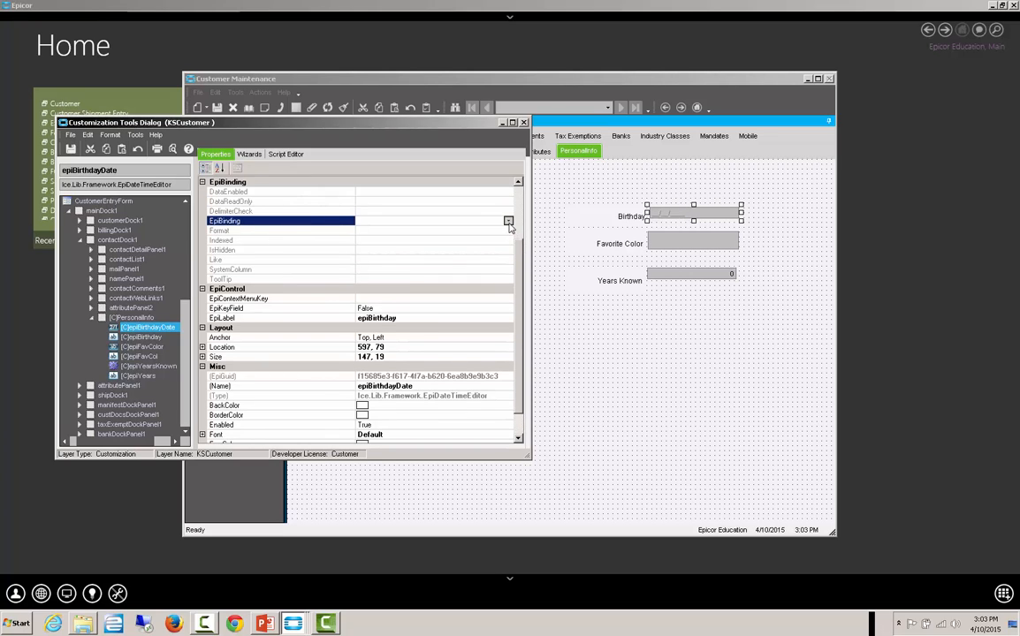
left_click(508, 220)
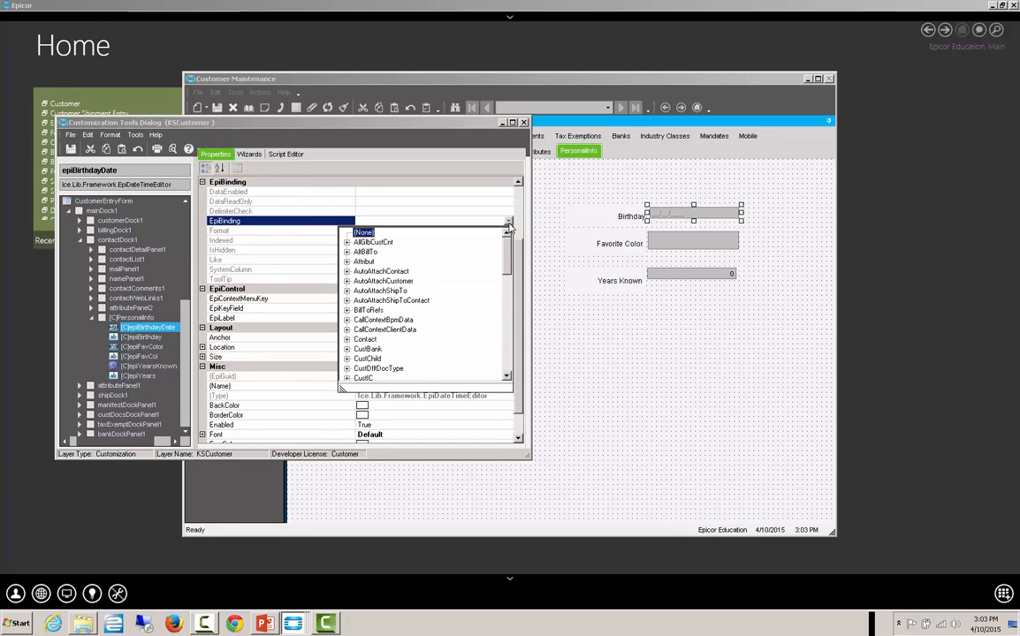
left_click(347, 340)
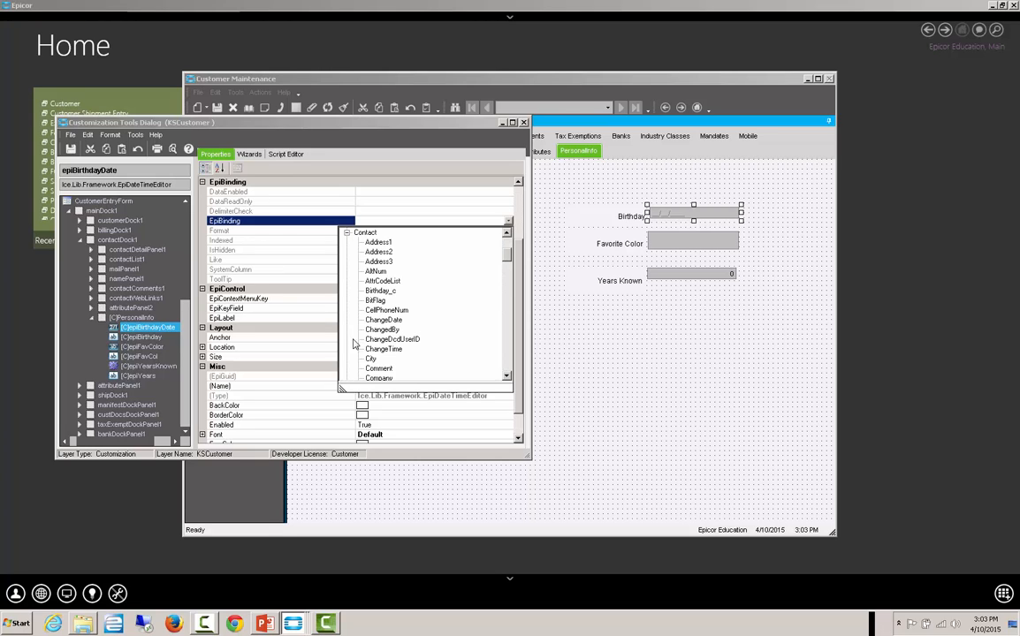
left_click(382, 290)
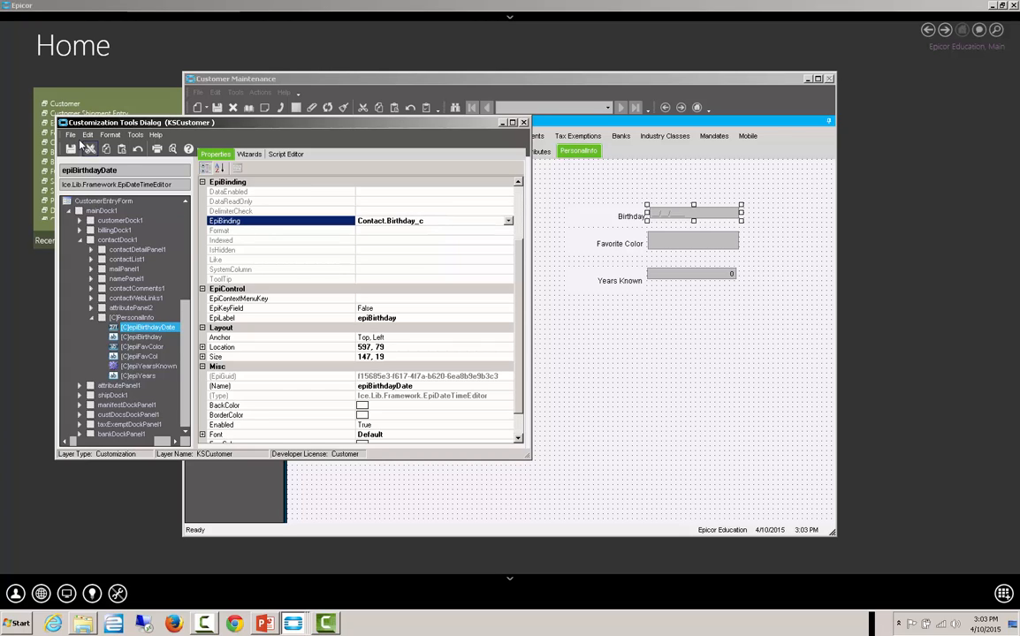
Save the KSCustomer customization with its existing comment, and close the customization tools and the Customer form.
left_click(71, 149)
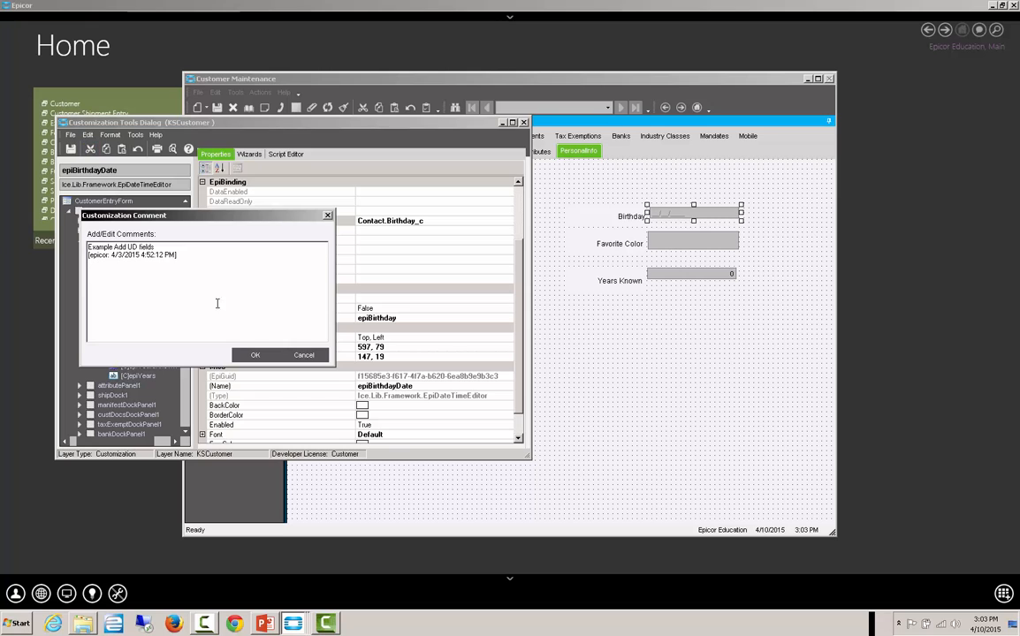
left_click(245, 355)
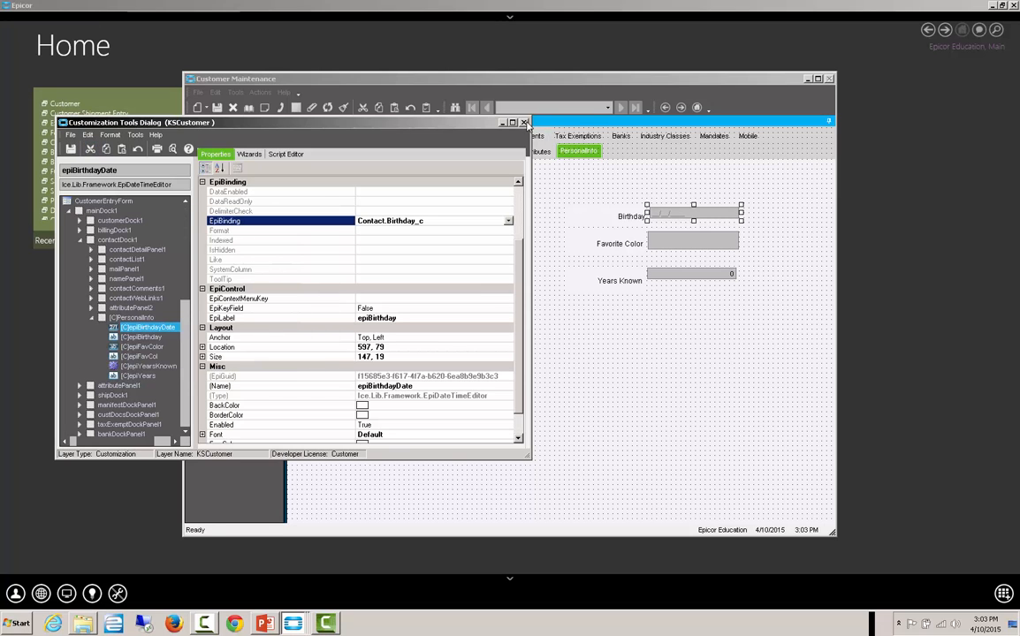
left_click(524, 123)
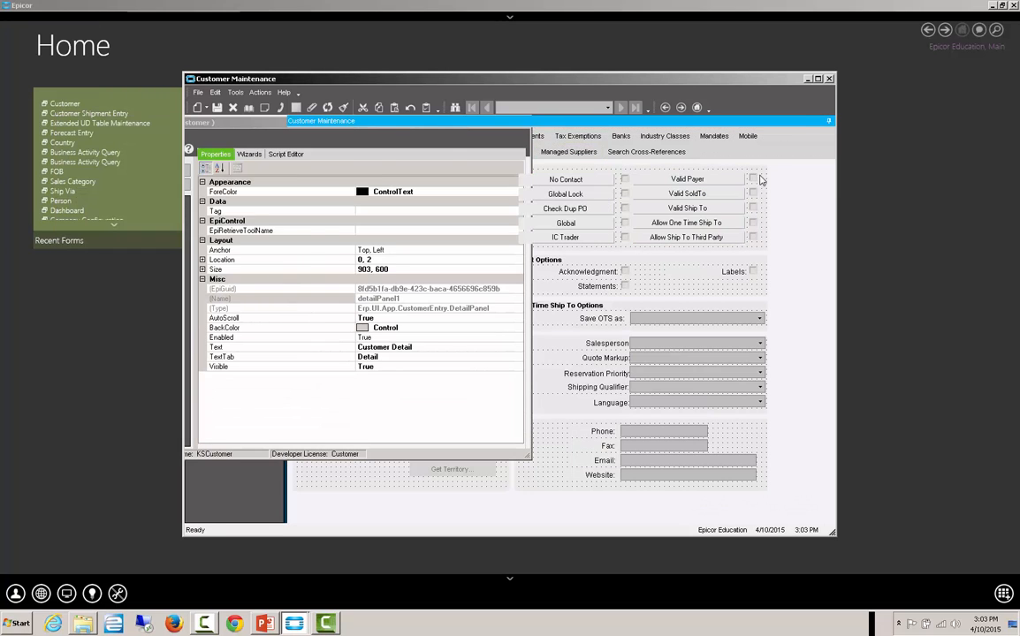
left_click(829, 78)
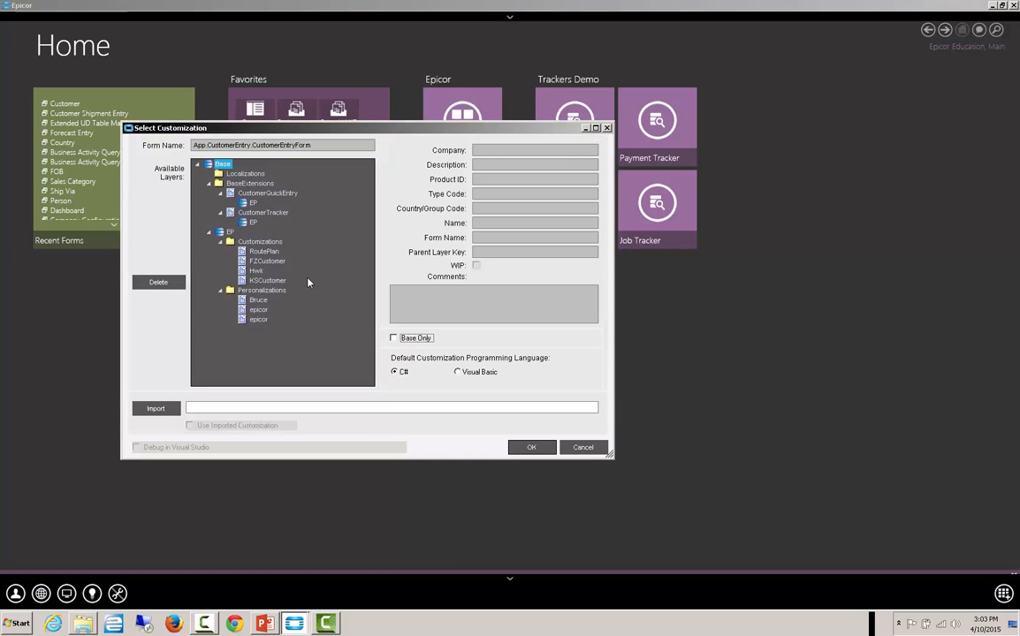
Reopen the Customer form with the KSCustomer customization and load customer ECD-A from a customer search.
left_click(274, 281)
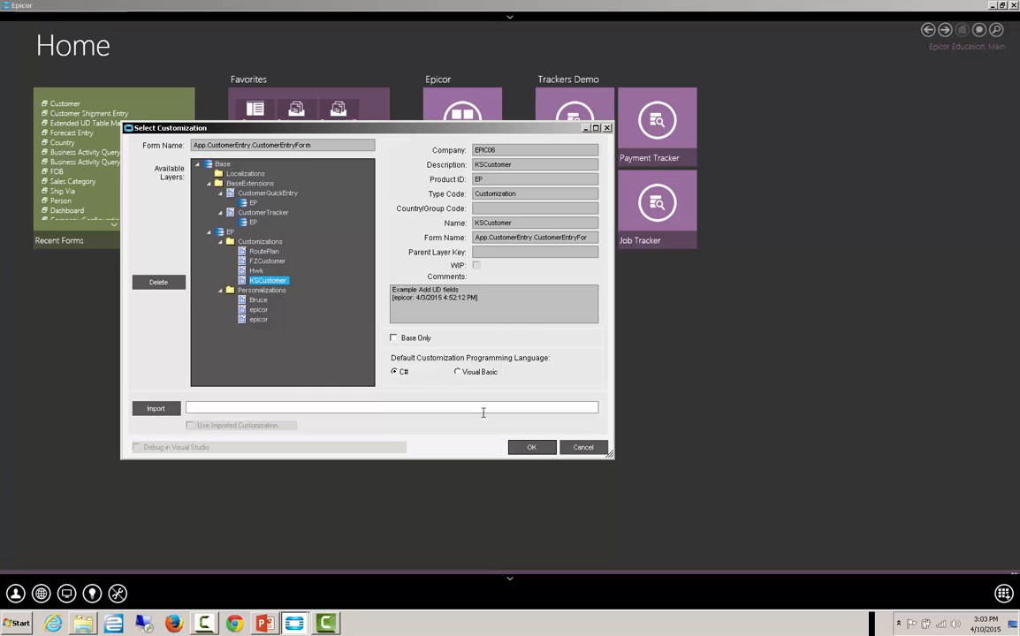
left_click(531, 447)
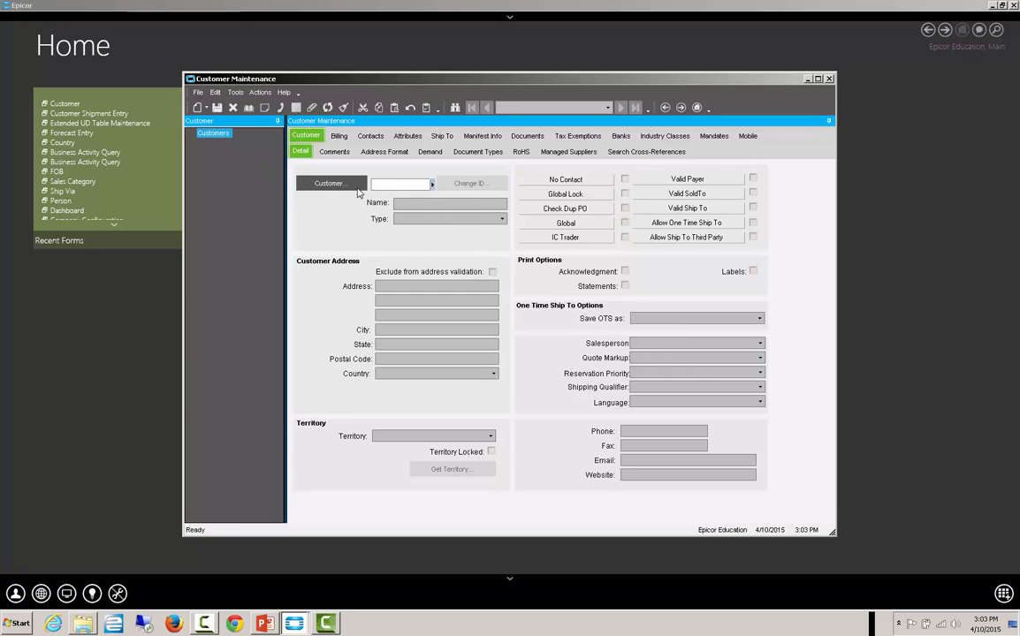
left_click(328, 183)
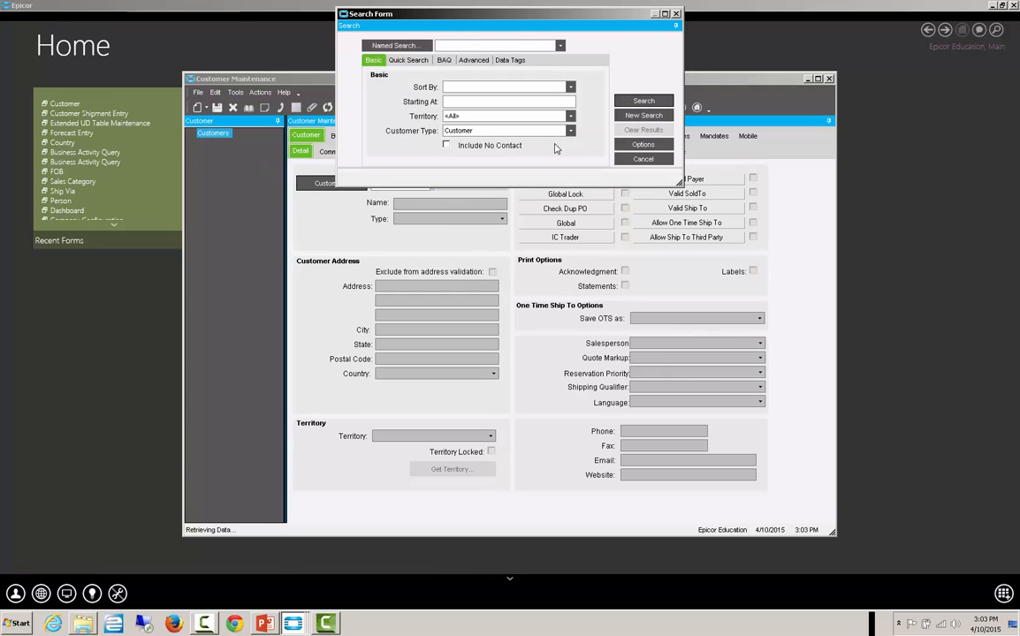
left_click(638, 101)
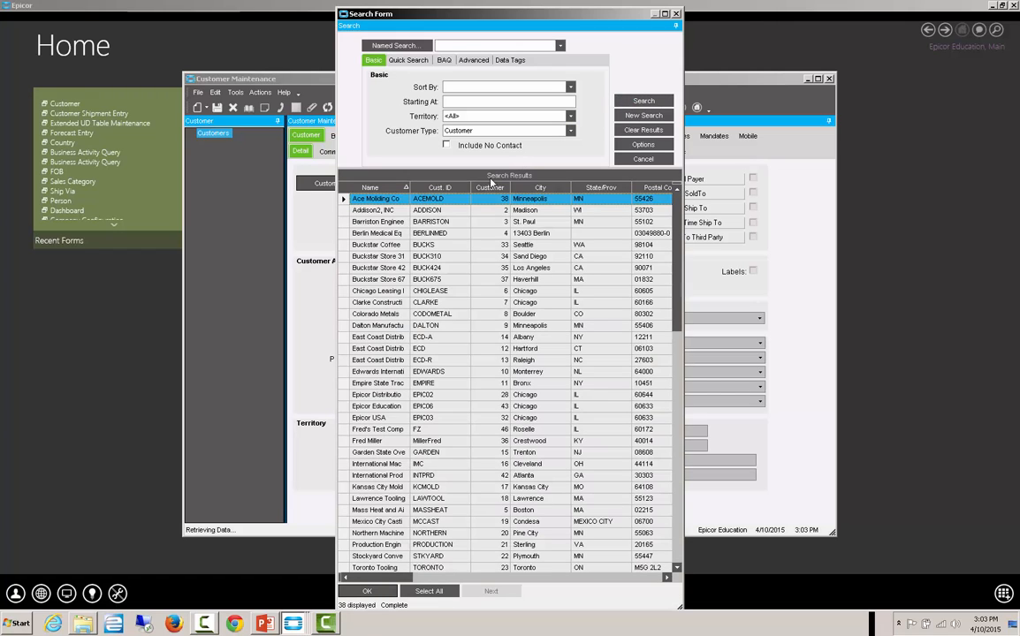
double_click(378, 337)
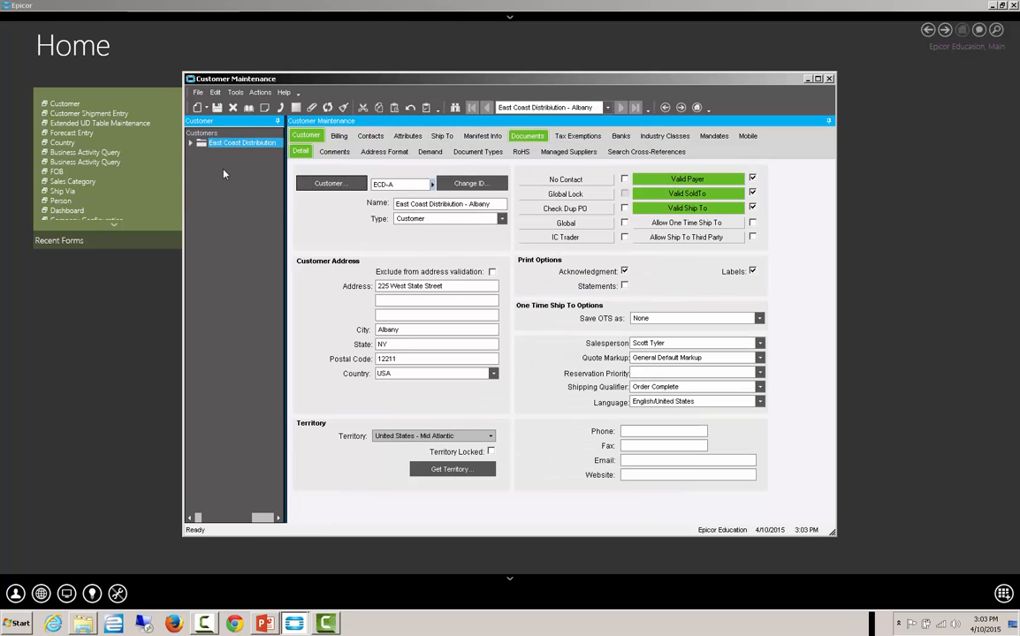
Check whether customer ECD-A has any contacts, and return to the customer's main details.
left_click(362, 138)
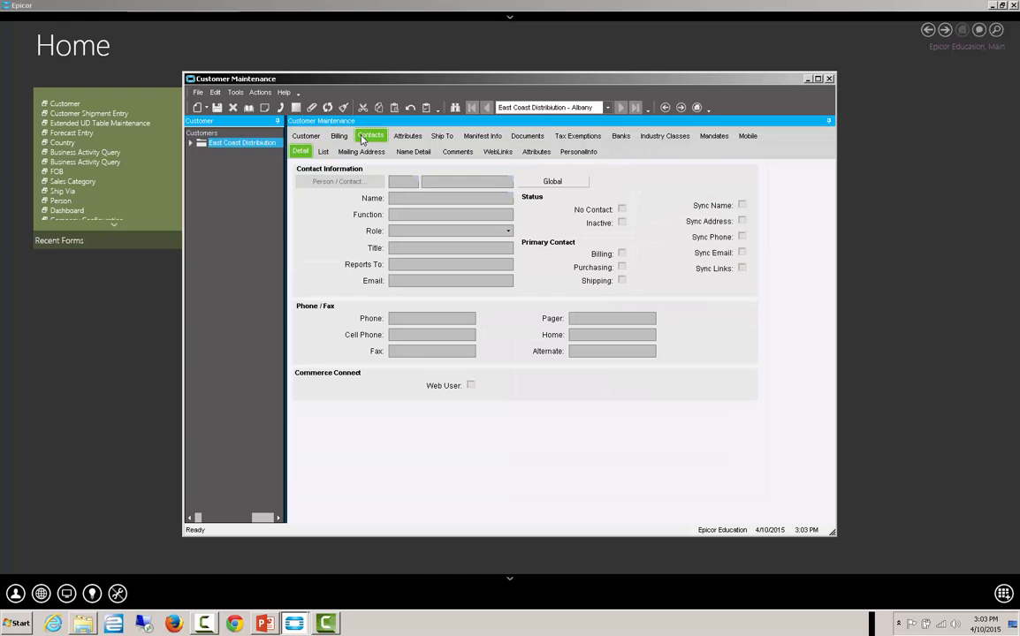
left_click(191, 142)
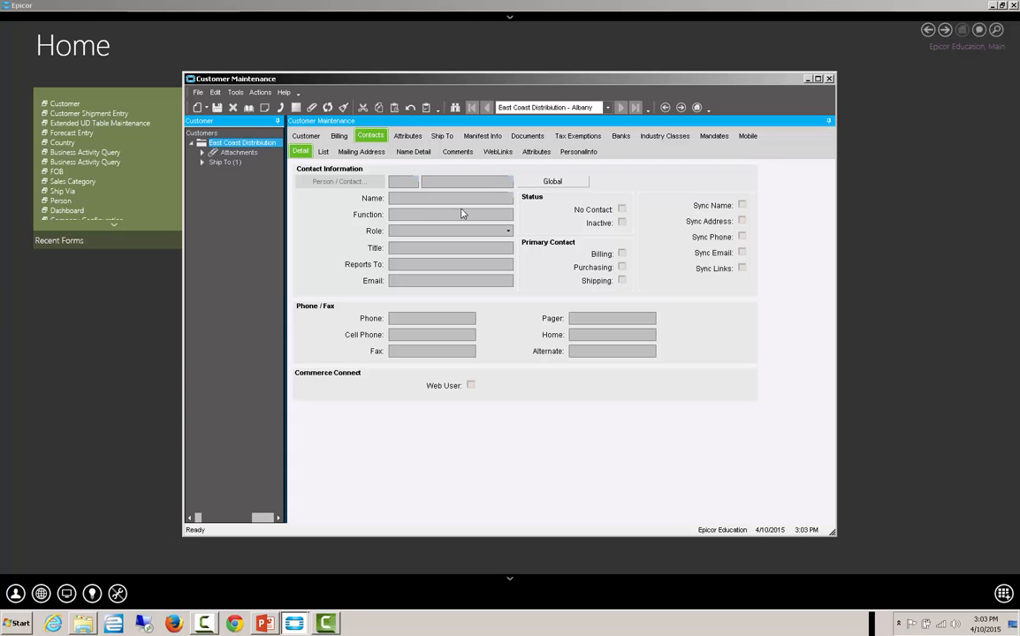
left_click(299, 137)
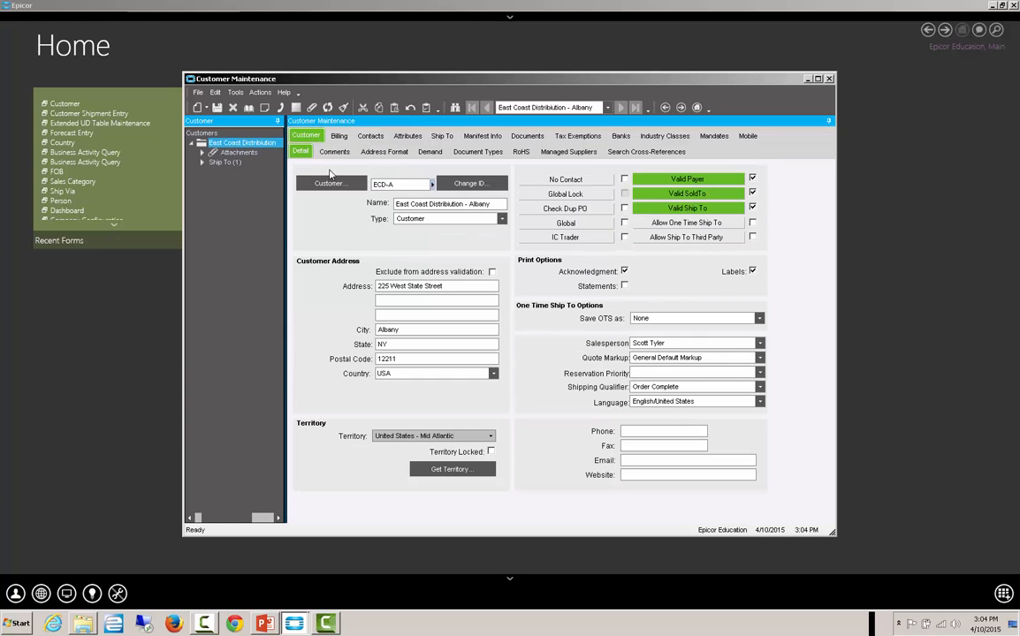
Load customer CHIGLEASE from a customer search and show the PersonalInfo fields of its contact.
left_click(322, 182)
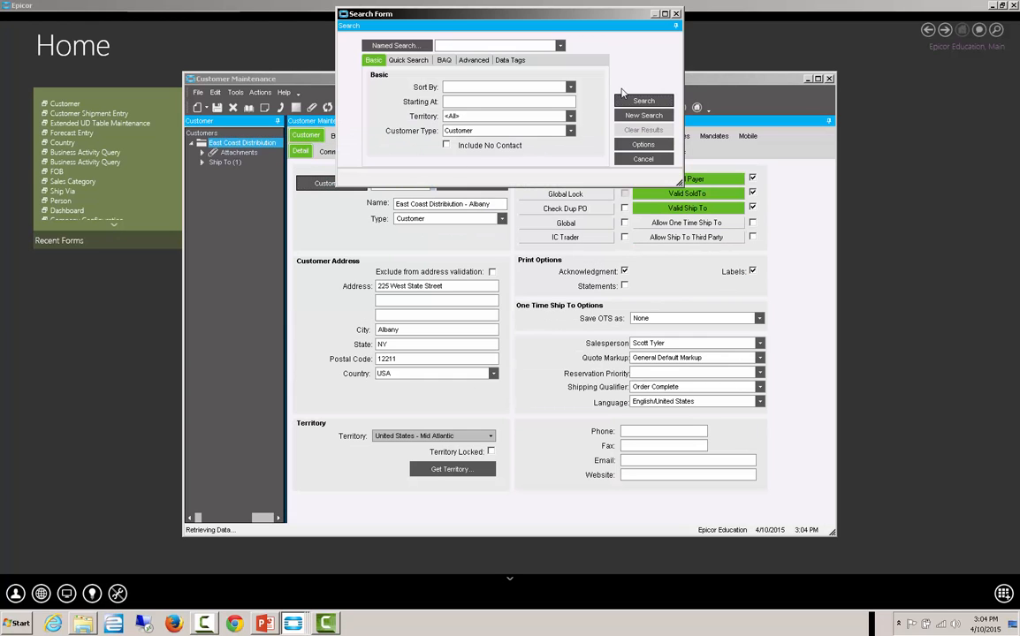
left_click(644, 101)
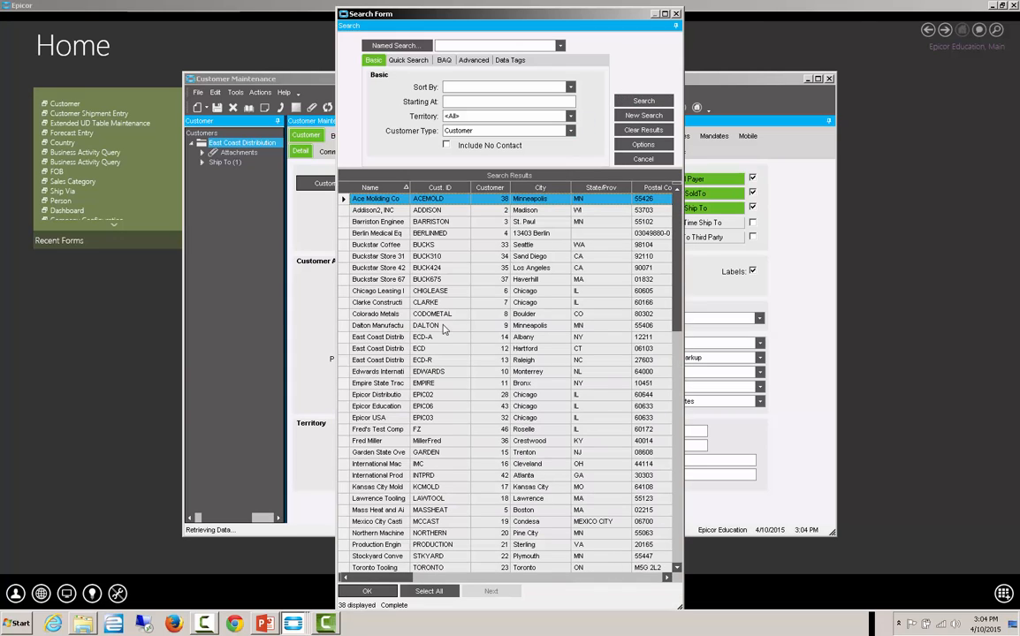
double_click(453, 291)
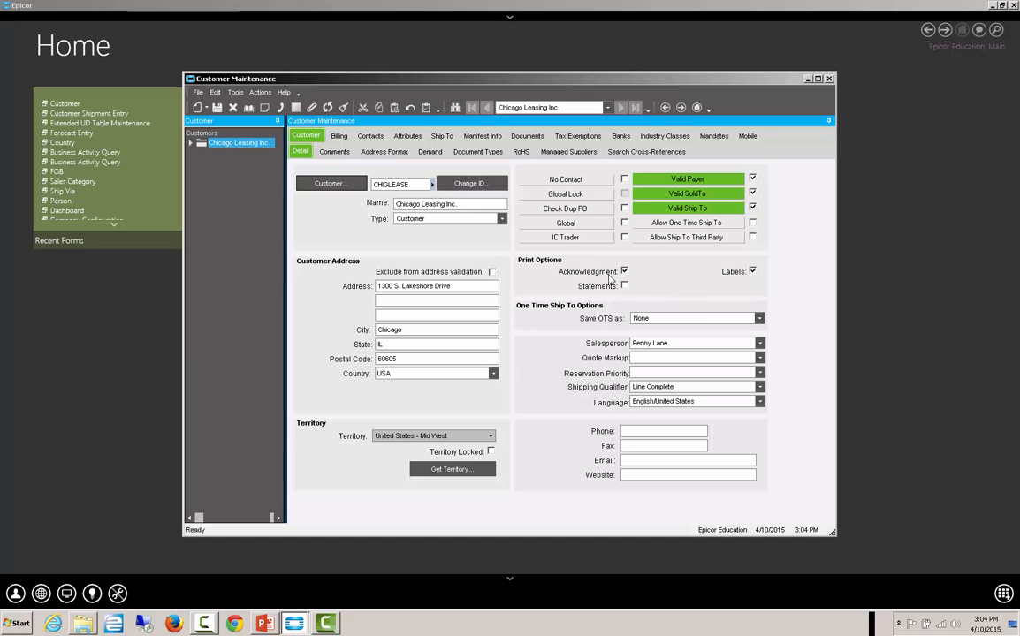
left_click(372, 136)
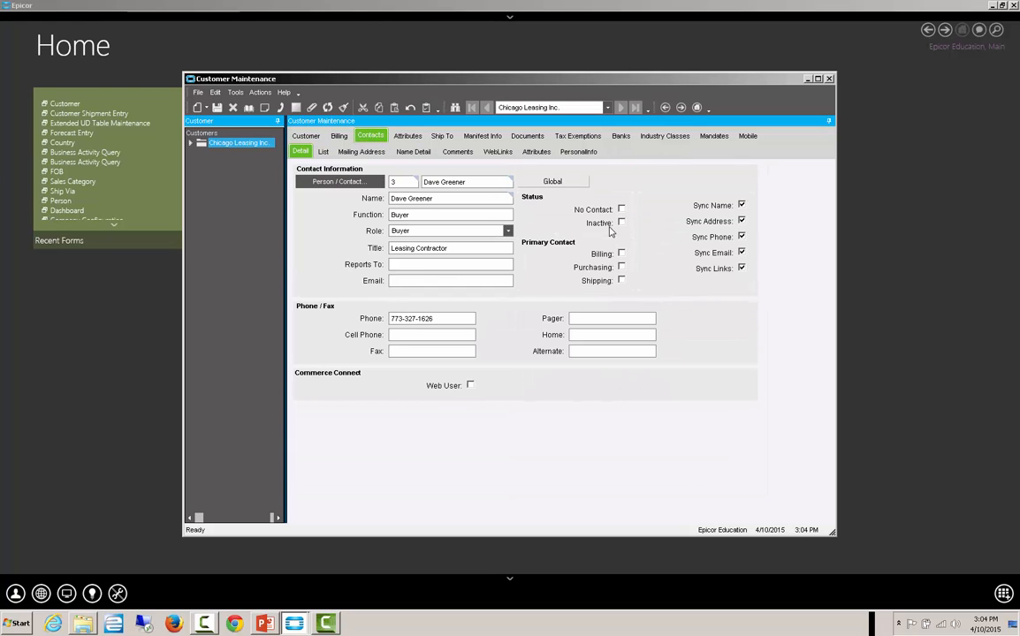
left_click(591, 153)
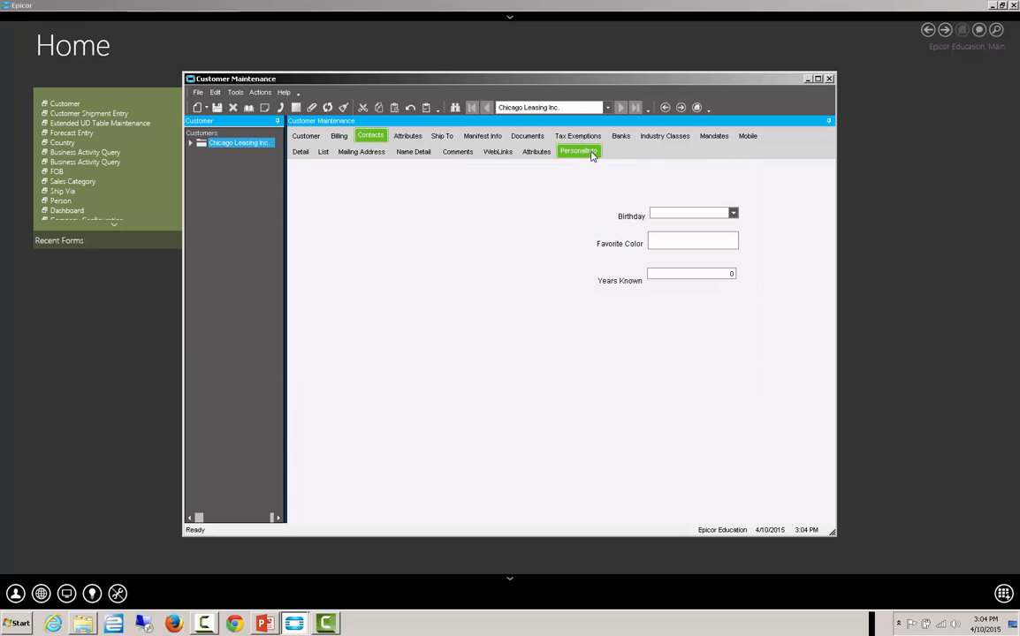
Pick the contact's date of birth for the Birthday field from the calendar.
left_click(733, 213)
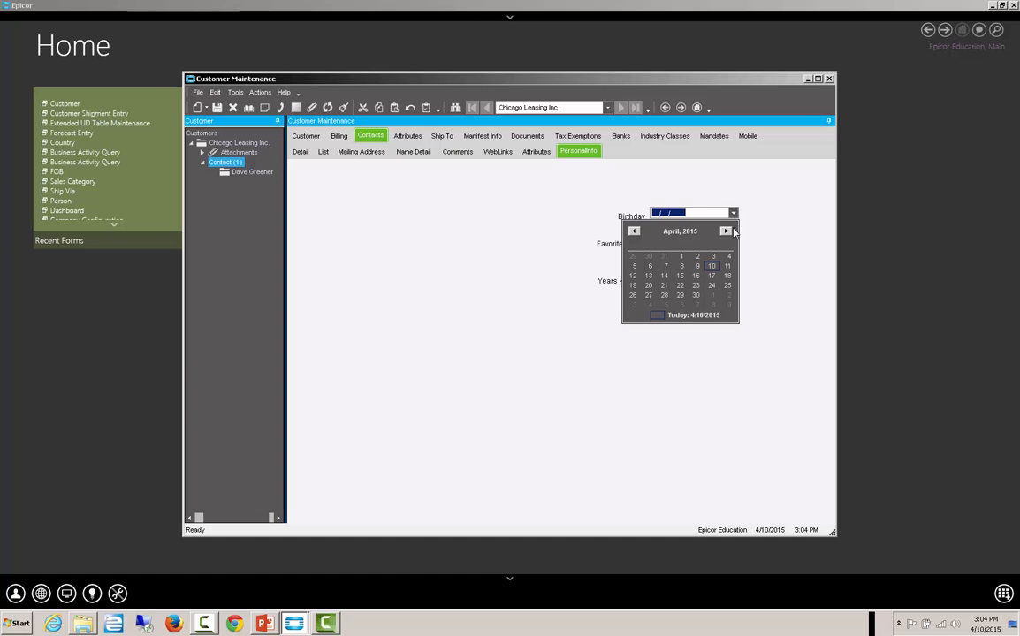
left_click(727, 230)
left_click(727, 231)
left_click(727, 231)
left_click(727, 230)
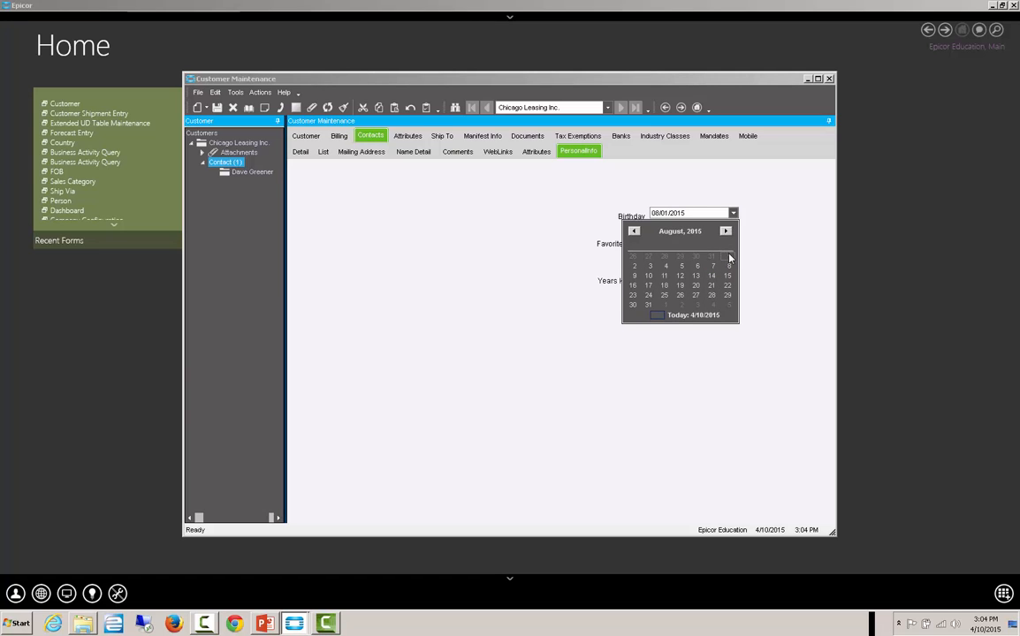
left_click(728, 258)
Enter Maroon as the contact's Favorite Color and 5 as Years Known, then save the record and minimize the Customer form.
left_click(729, 242)
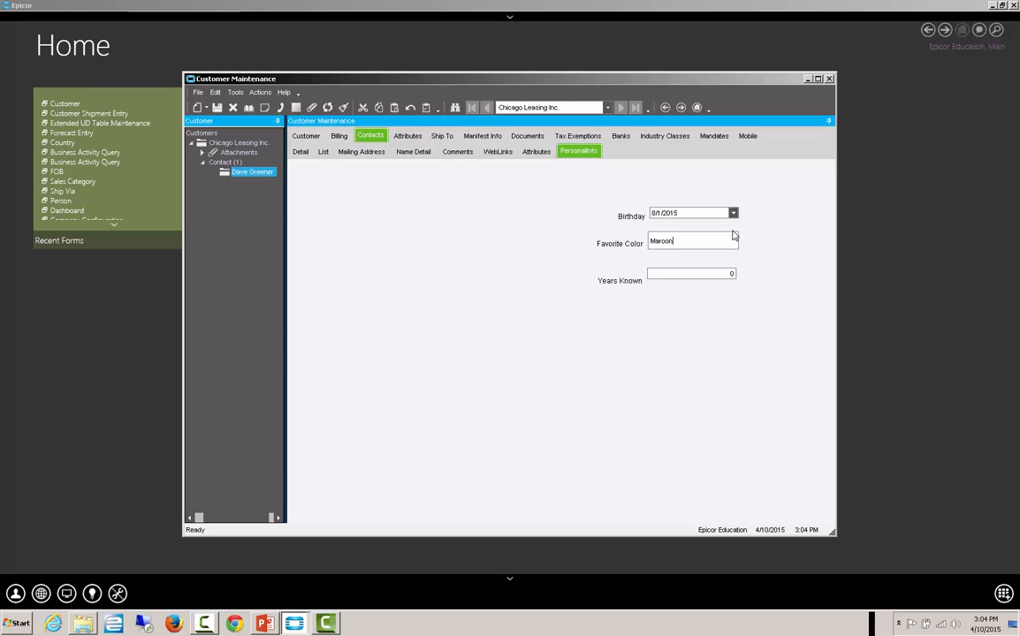
type("Maroon")
key("Tab")
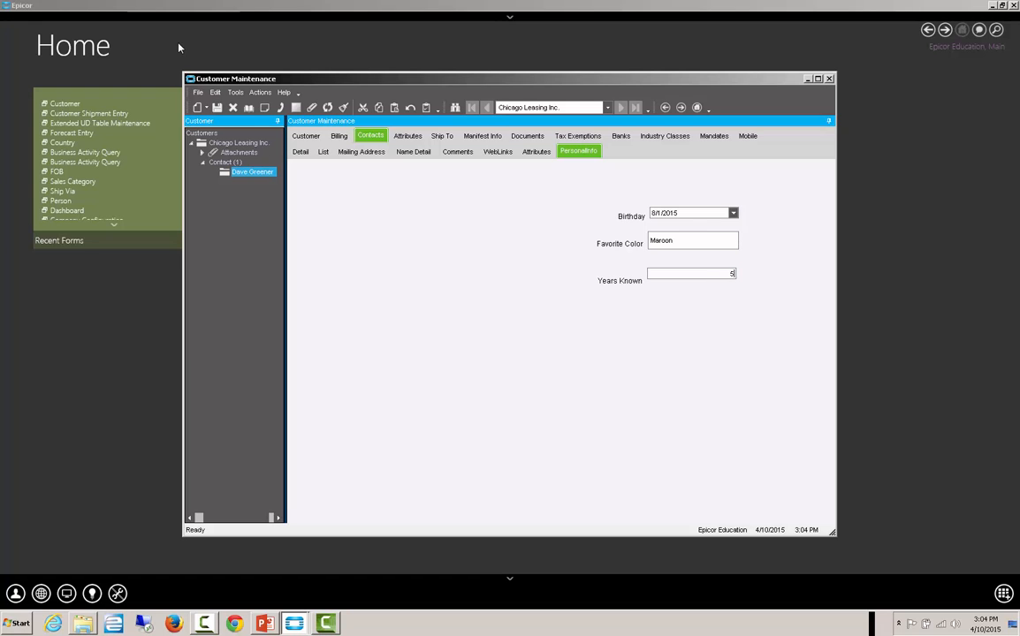
left_click(218, 108)
left_click(807, 81)
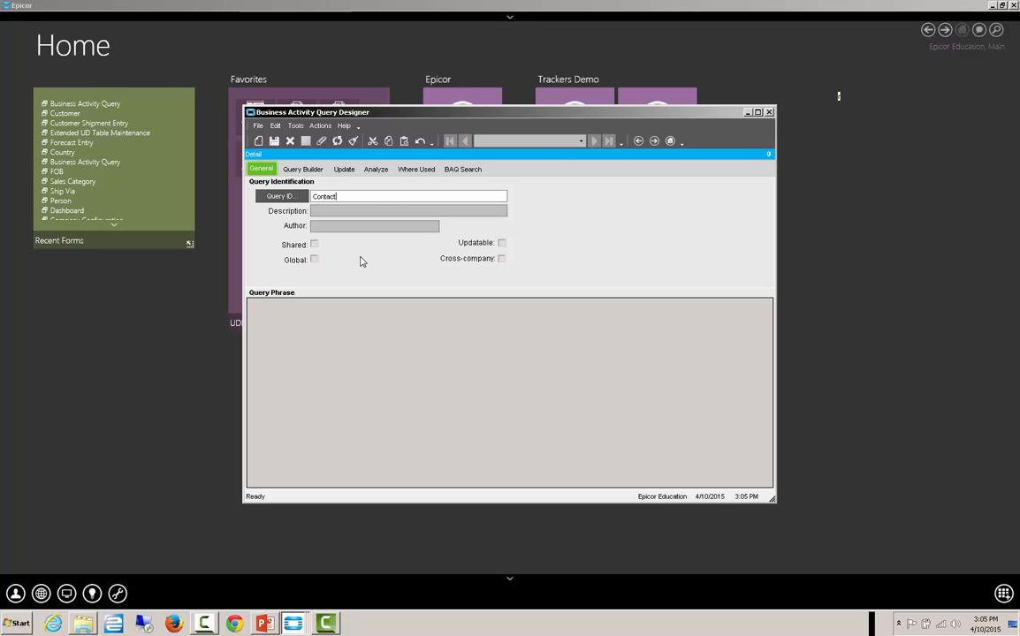
Add a new business activity query with the ID Contact and the description contacts, and open its query builder.
key("Tab")
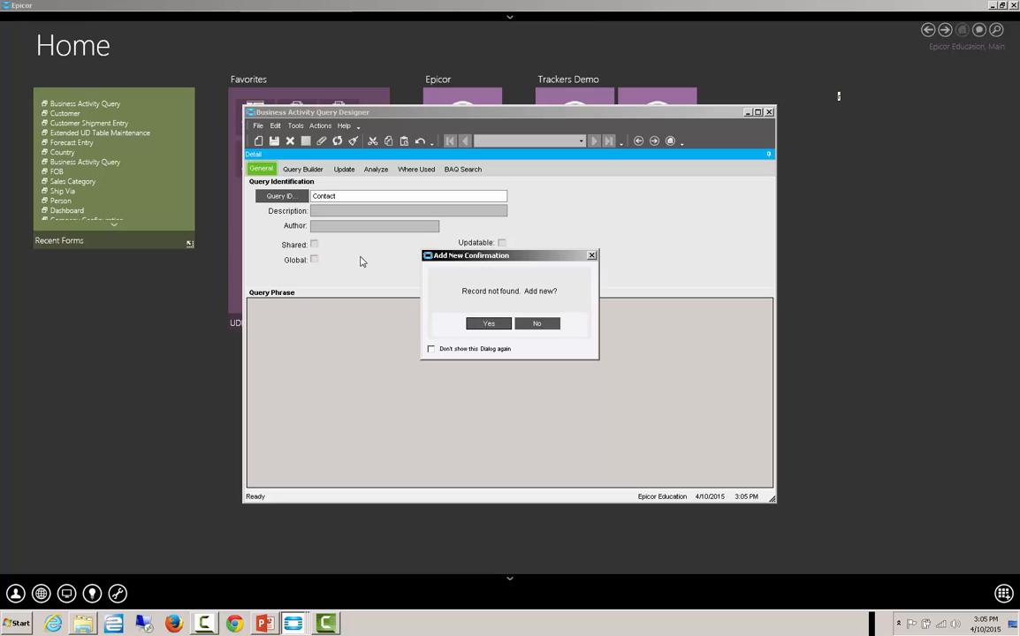
key("Return")
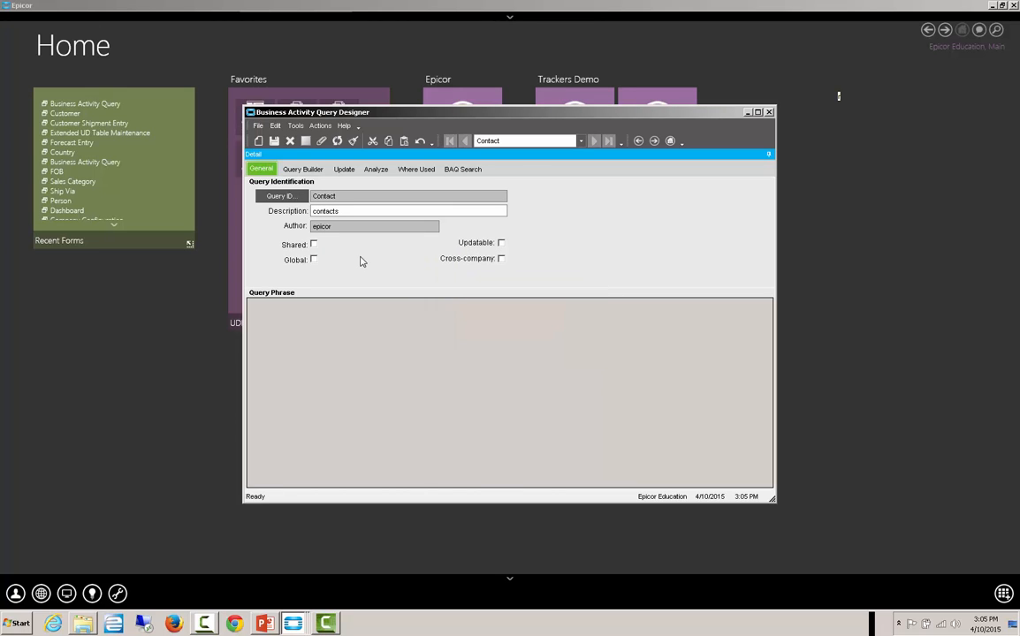
left_click(292, 168)
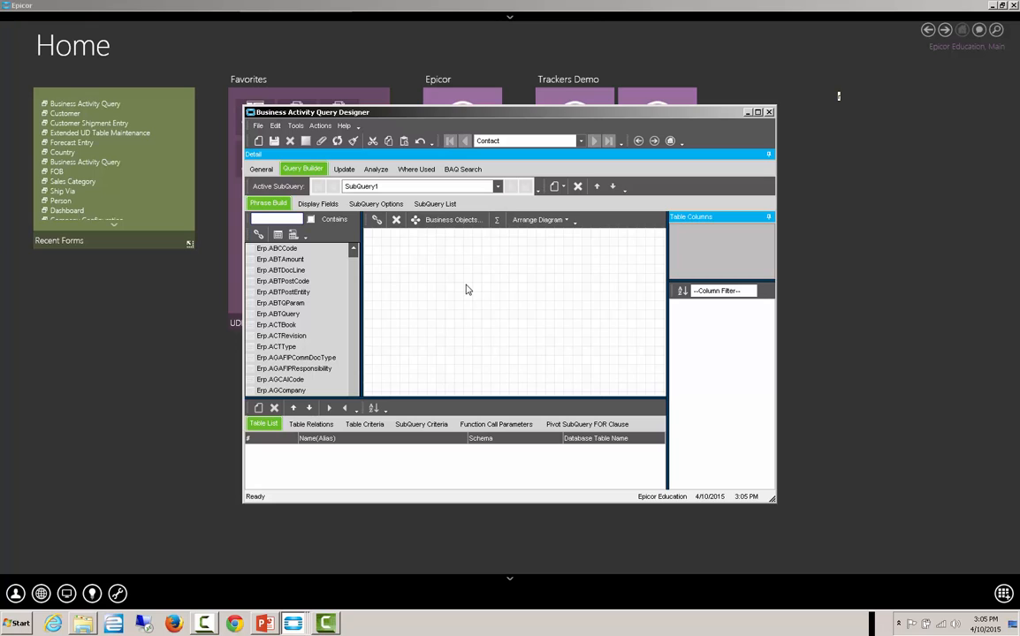
Filter the table list by cust and add the Erp.CustCnt table to the query.
type("conta")
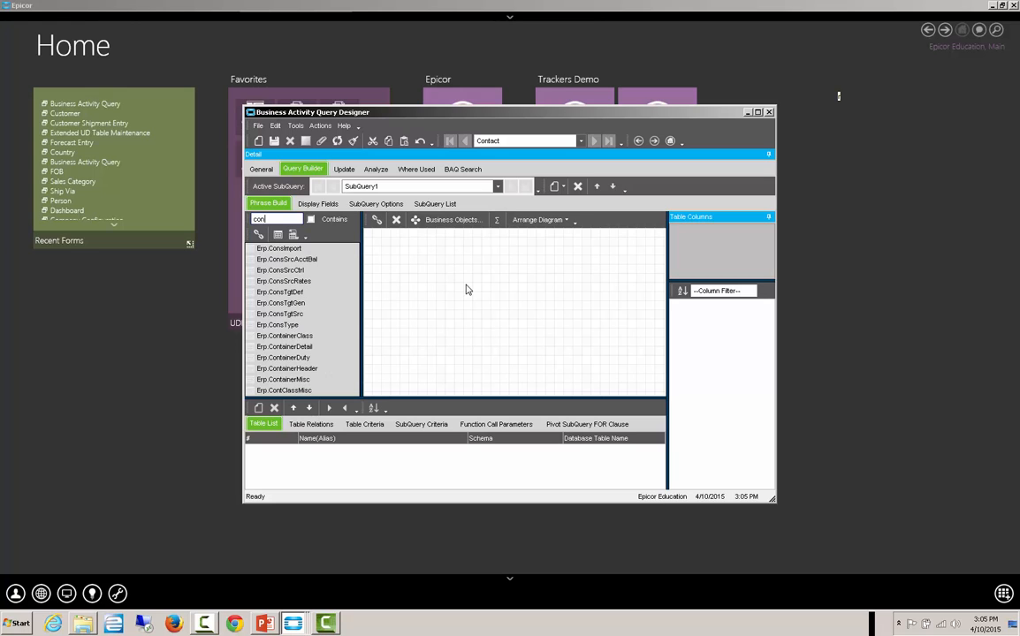
key("BackSpace")
key("BackSpace")
key("BackSpace")
key("BackSpace")
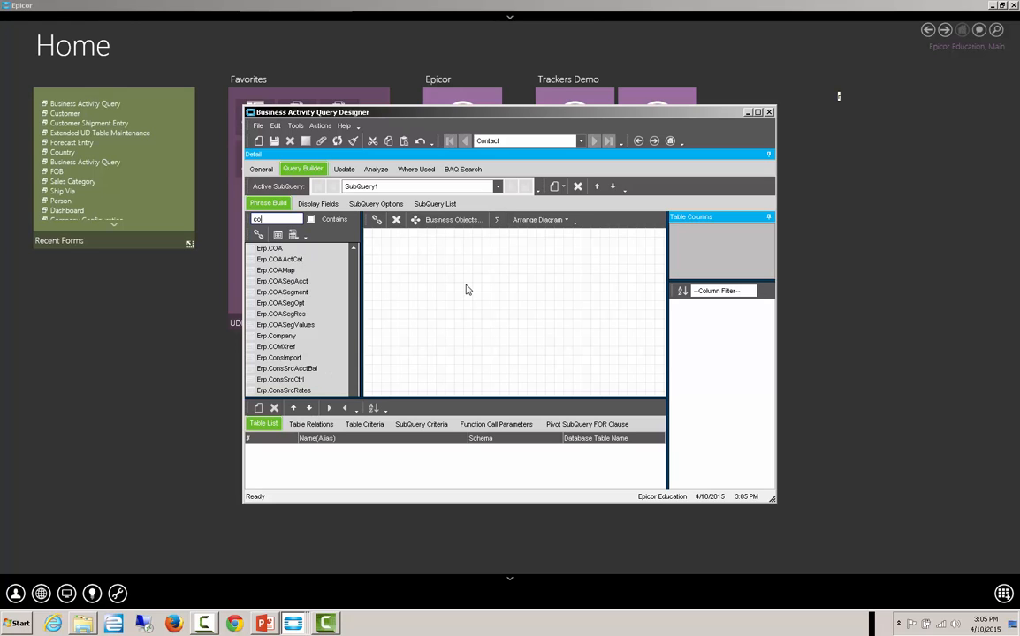
type("ust")
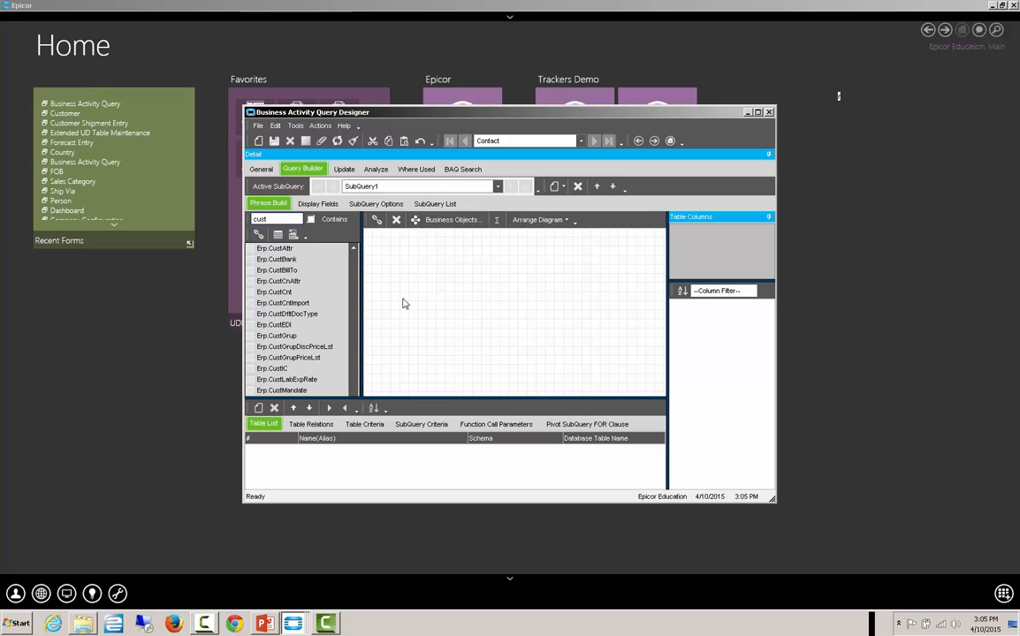
double_click(281, 292)
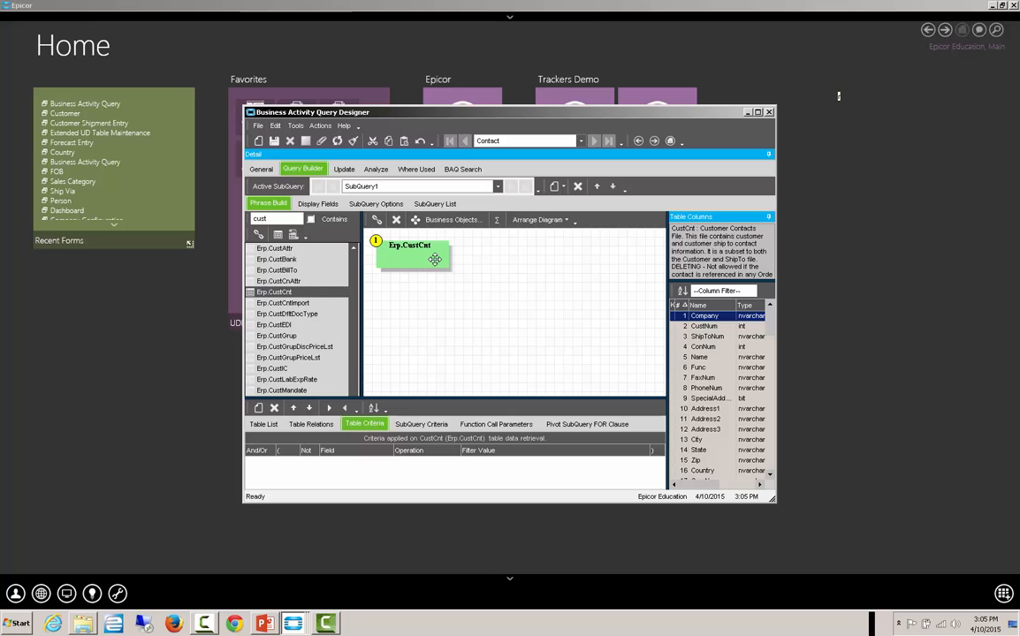
Expand the CustCnt table in the available display columns with its columns sorted alphabetically.
left_click(331, 206)
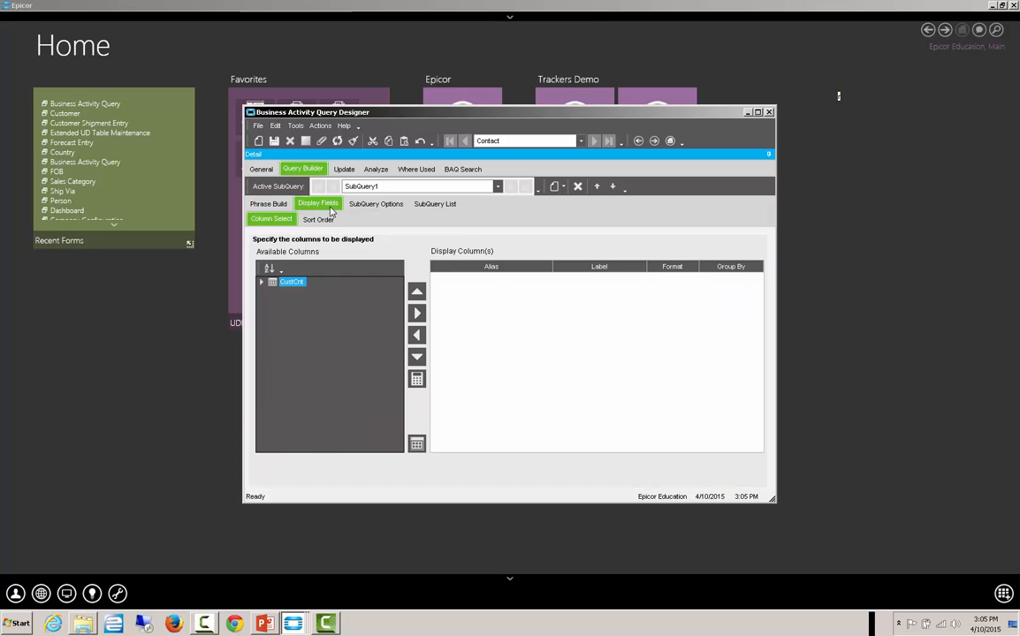
left_click(263, 282)
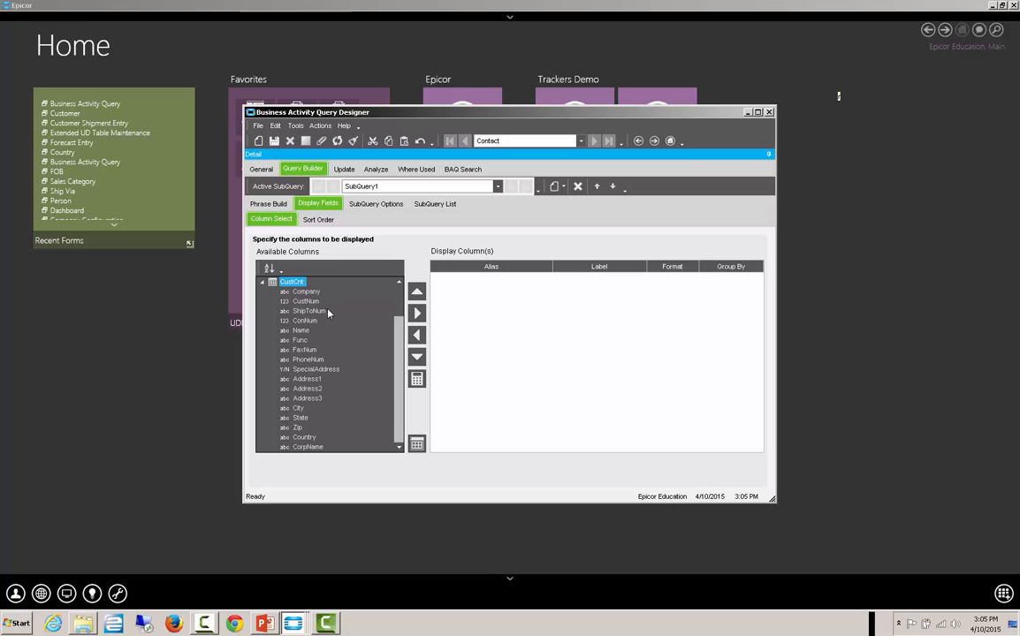
left_click(262, 283)
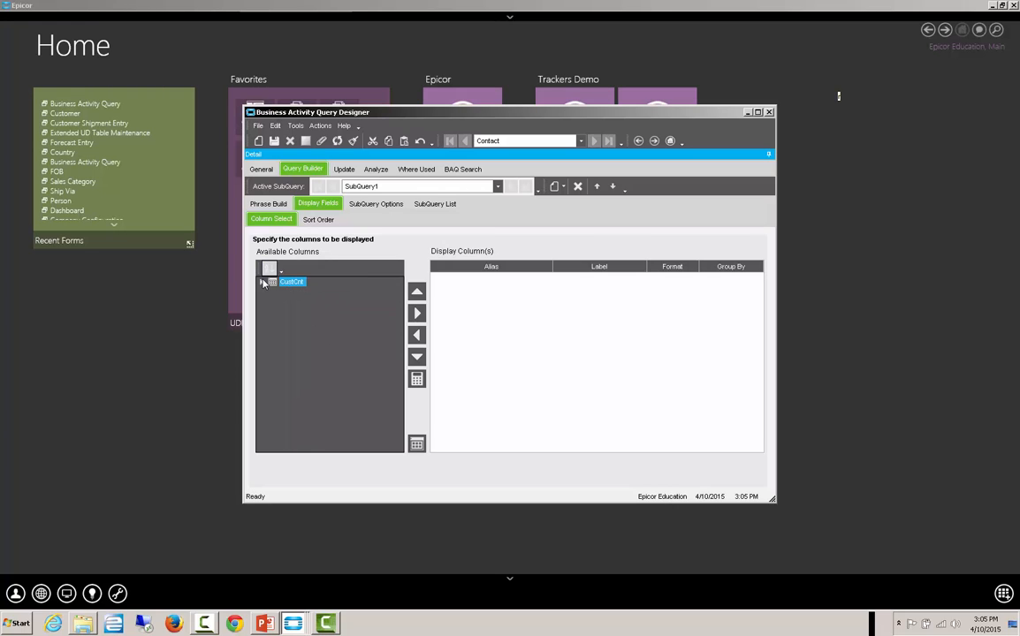
left_click(262, 282)
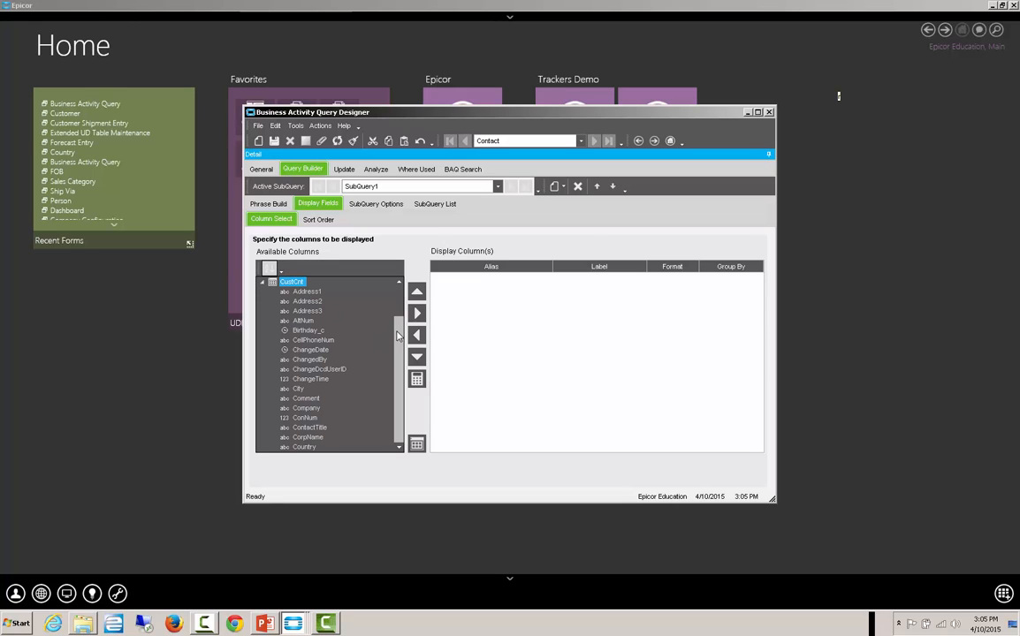
Add the CustNum and Name columns of CustCnt to the query's display columns.
scroll(398, 332, "down", 5)
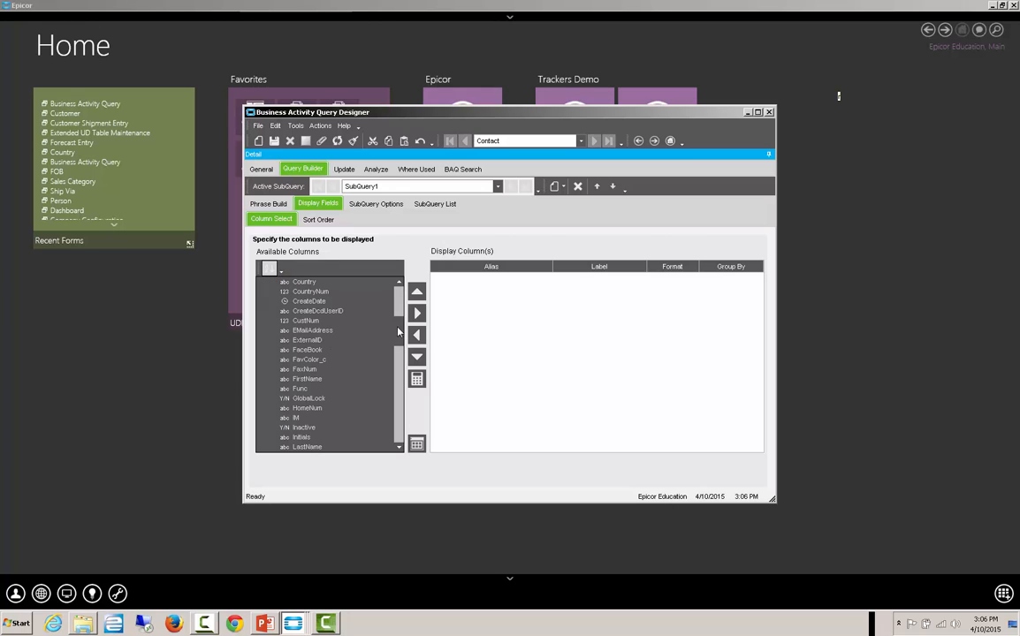
left_click(309, 321)
left_click(416, 313)
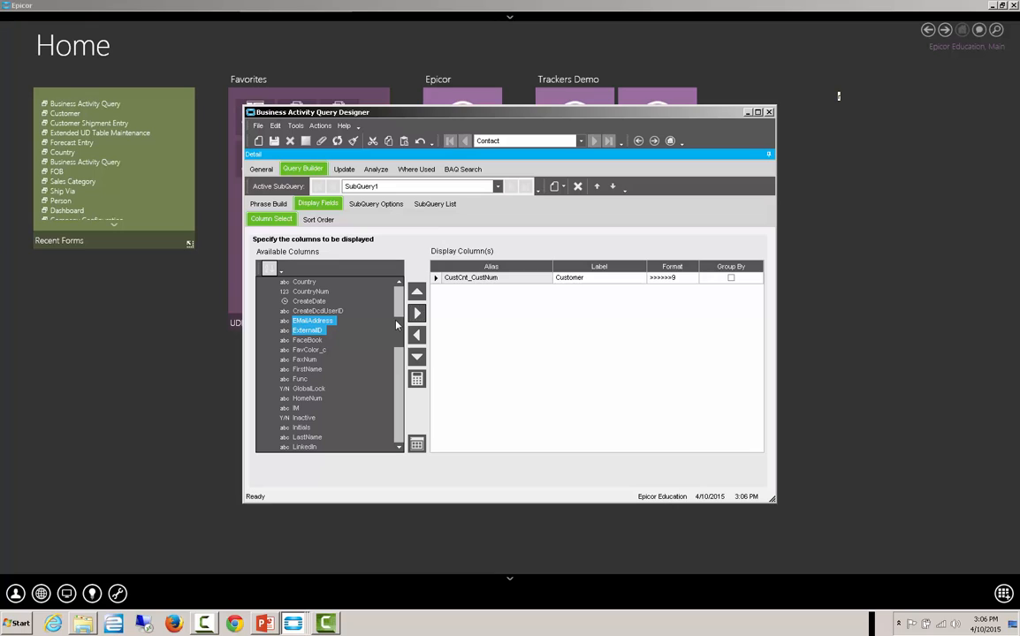
scroll(389, 446, "down", 3)
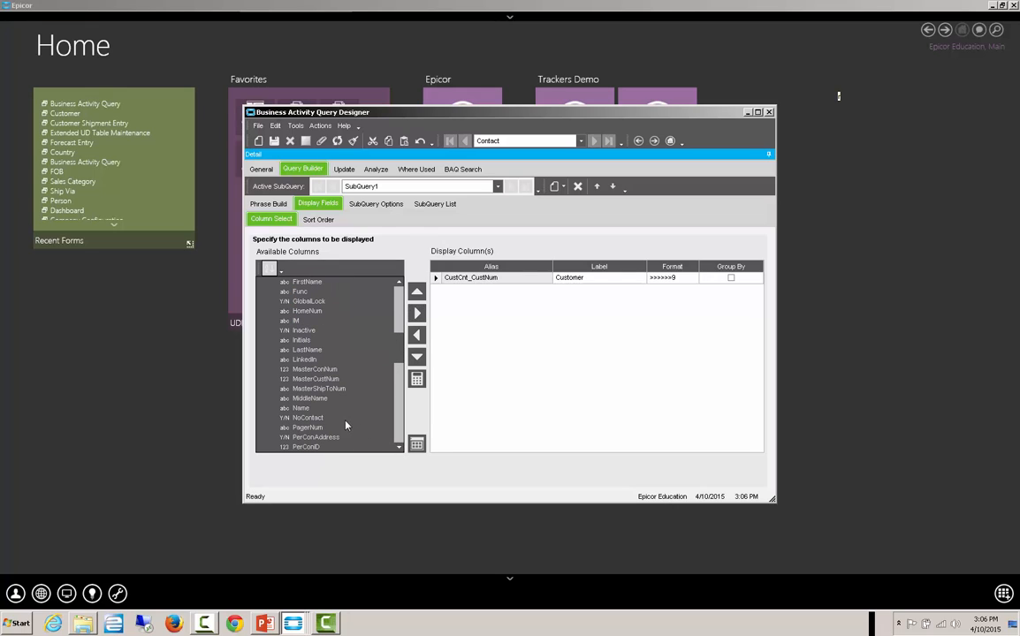
left_click(312, 410)
left_click(417, 314)
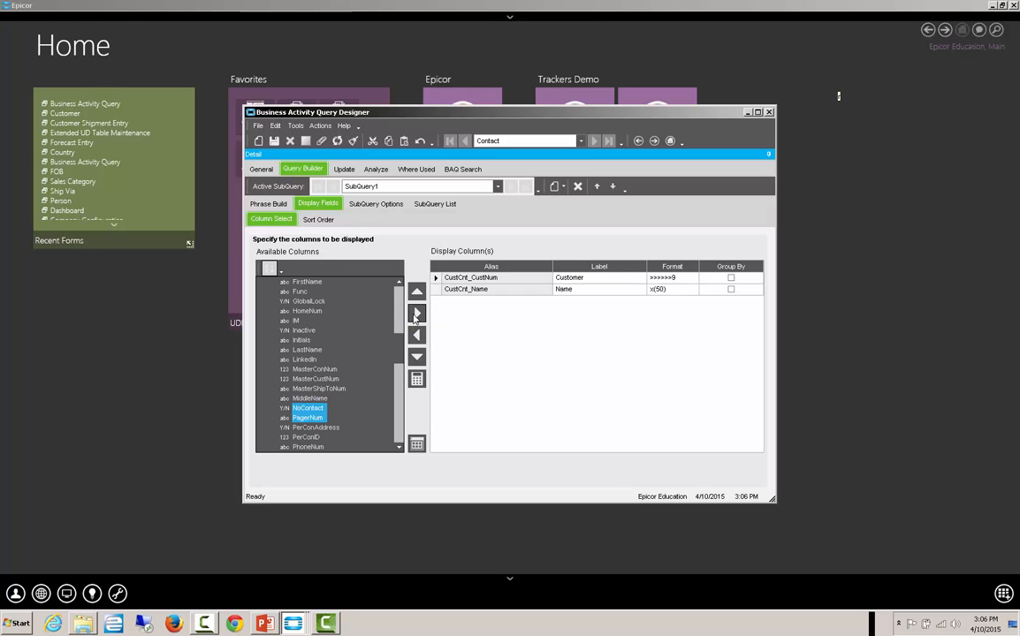
Add the user-defined columns Birthday_c and FavColor_c of CustCnt to the query's display columns.
scroll(399, 302, "up", 5)
scroll(398, 302, "up", 3)
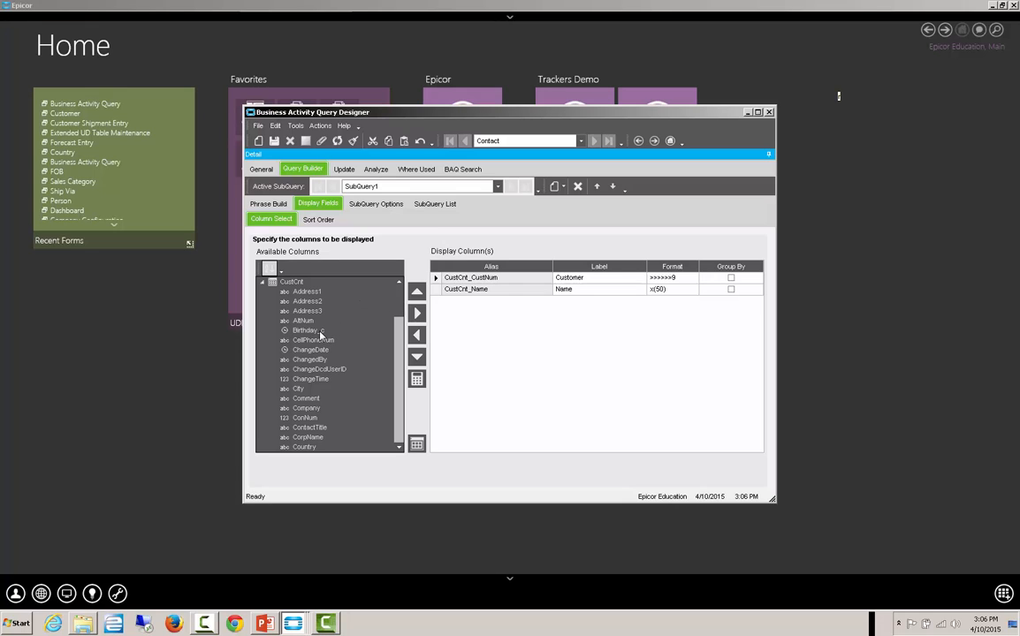
left_click(321, 332)
left_click(417, 314)
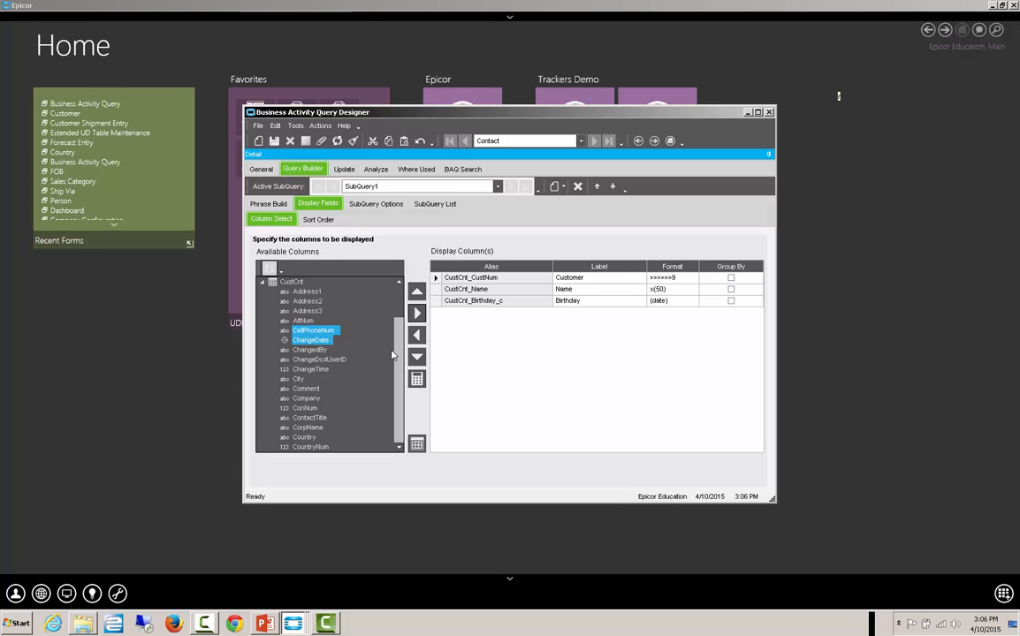
scroll(399, 341, "down", 3)
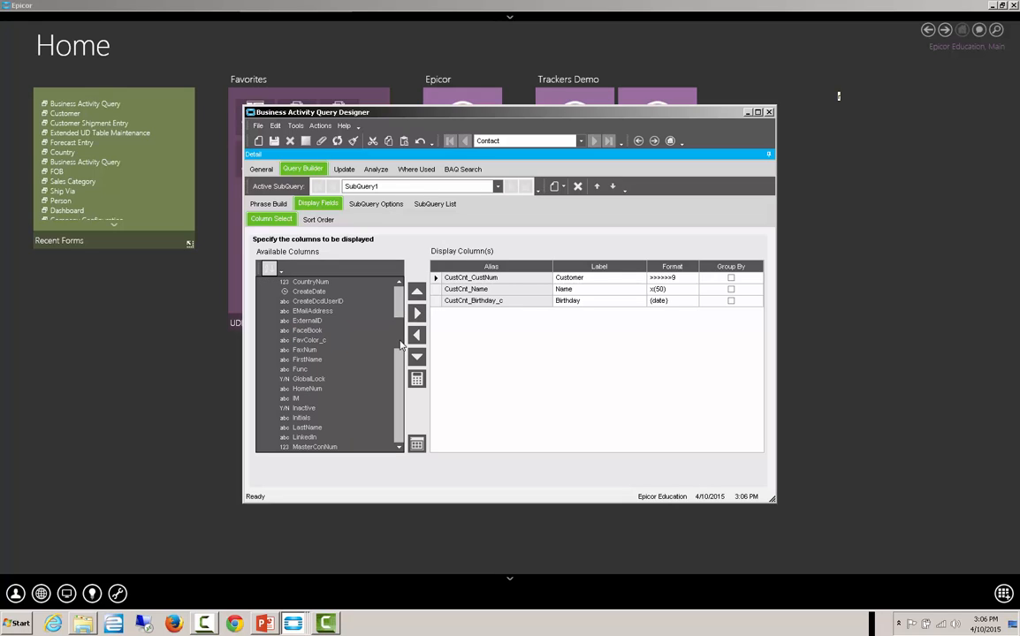
scroll(399, 344, "down", 3)
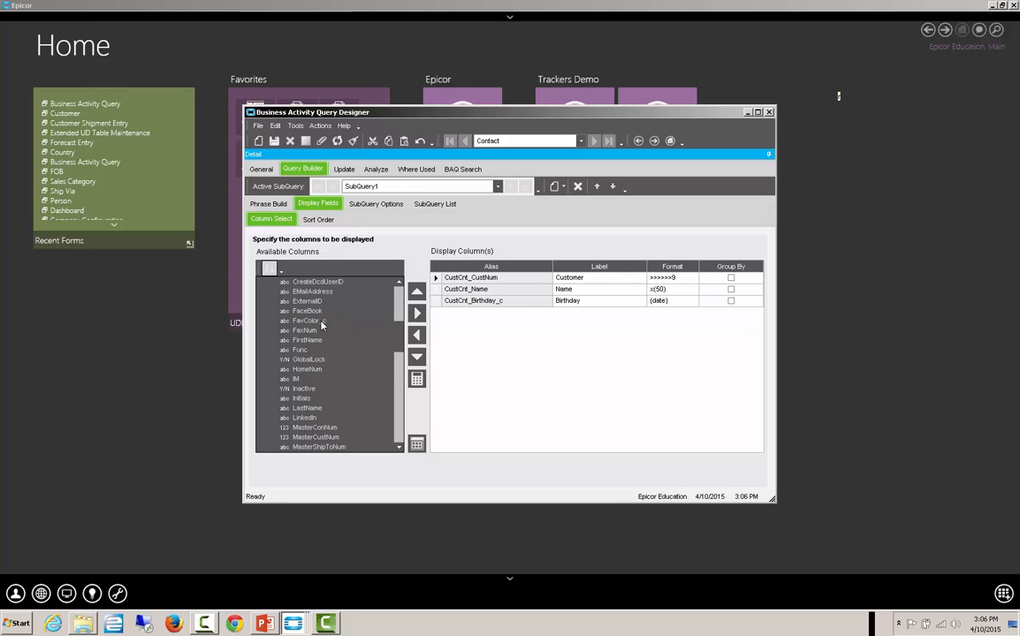
left_click(321, 326)
left_click(417, 314)
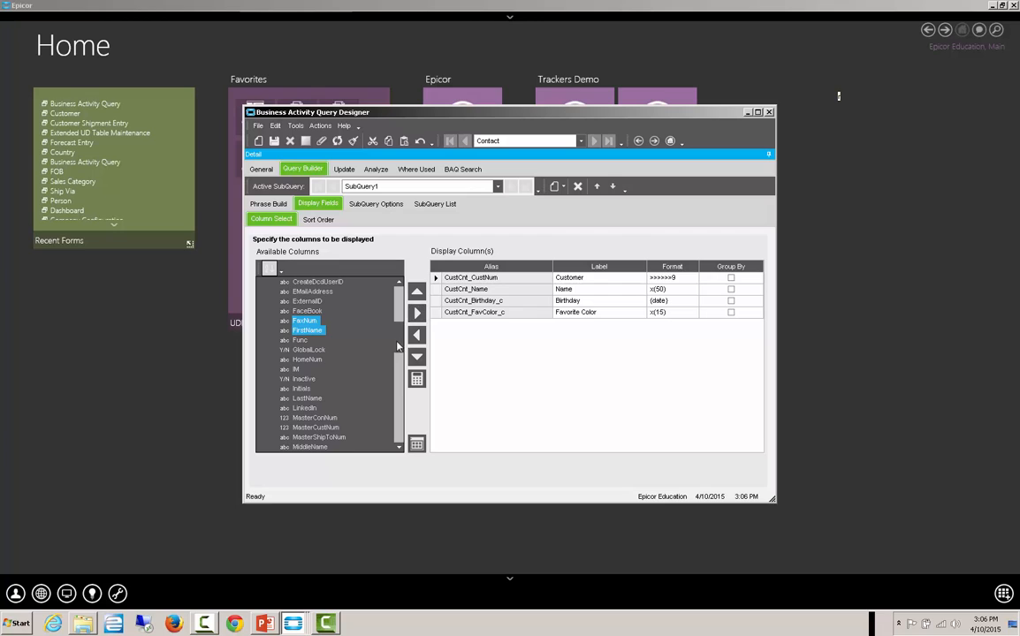
Add the user-defined column YearsKnown_c of CustCnt to the query's display columns.
scroll(397, 346, "down", 8)
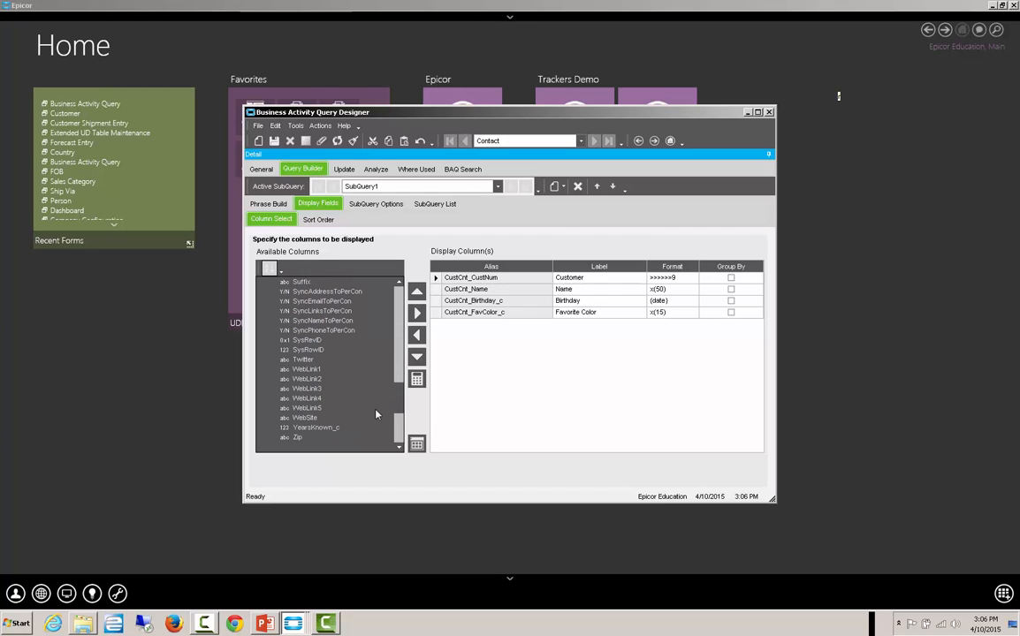
left_click(336, 427)
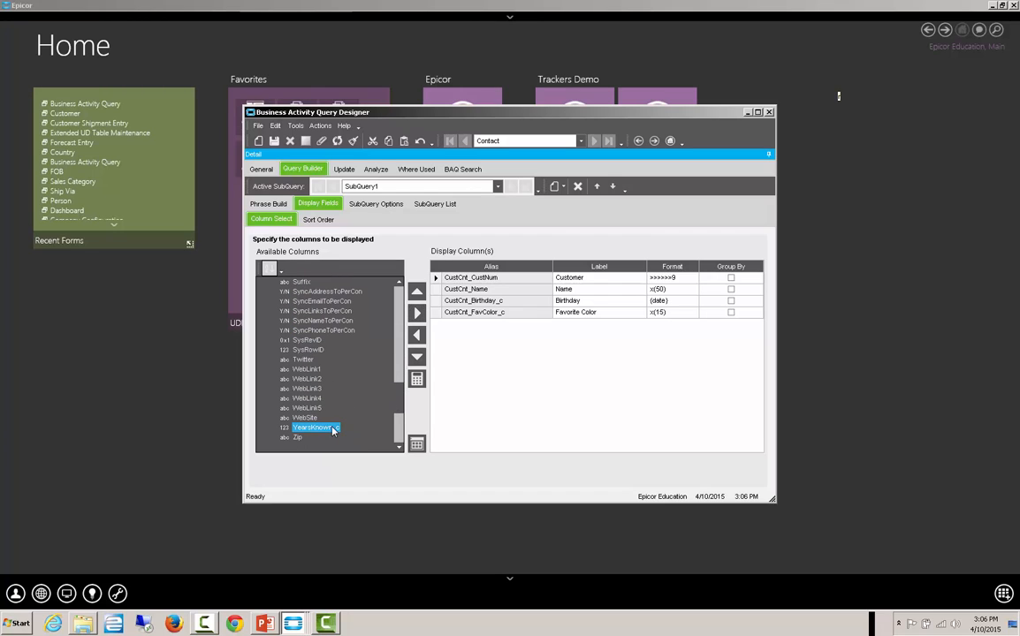
left_click(417, 313)
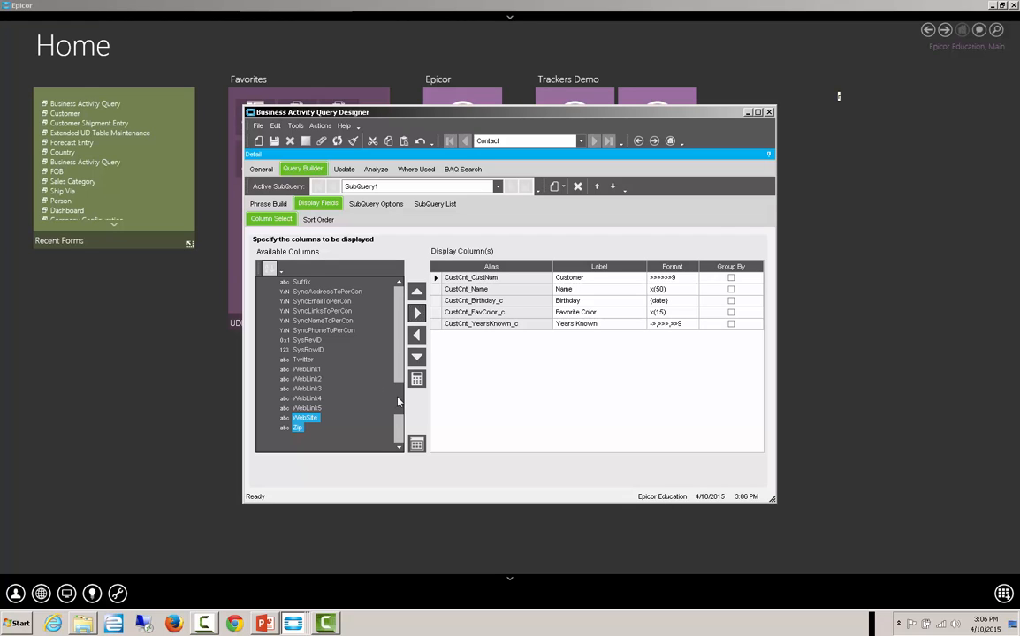
left_click_drag(397, 402, 399, 299)
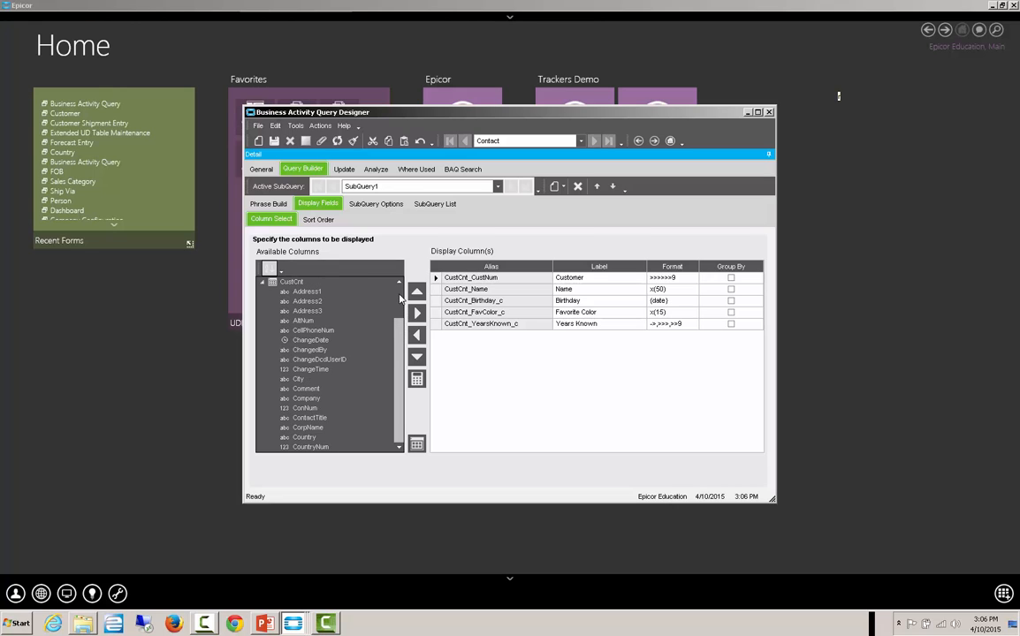
Test the Contact query and inspect the Birthday, Favorite Color and Years Known values in the customer 9 contact rows.
left_click(376, 171)
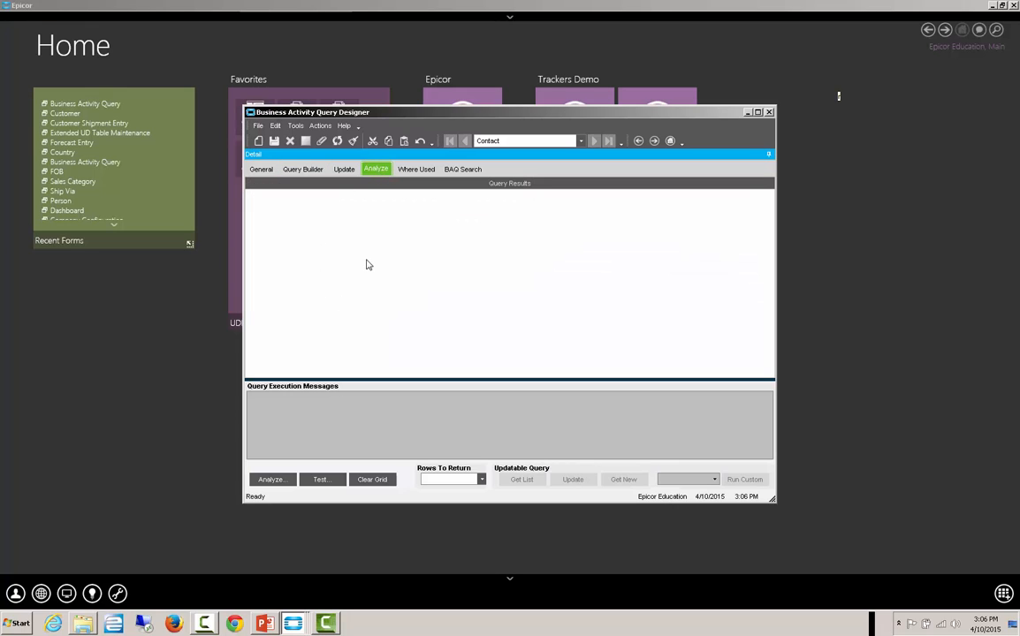
left_click(321, 482)
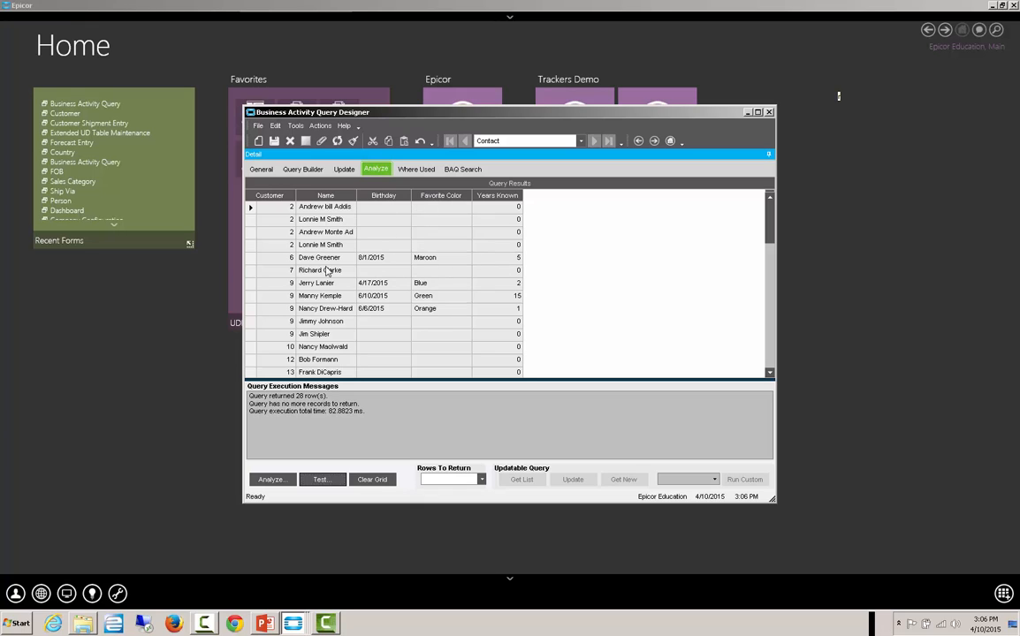
left_click(250, 261)
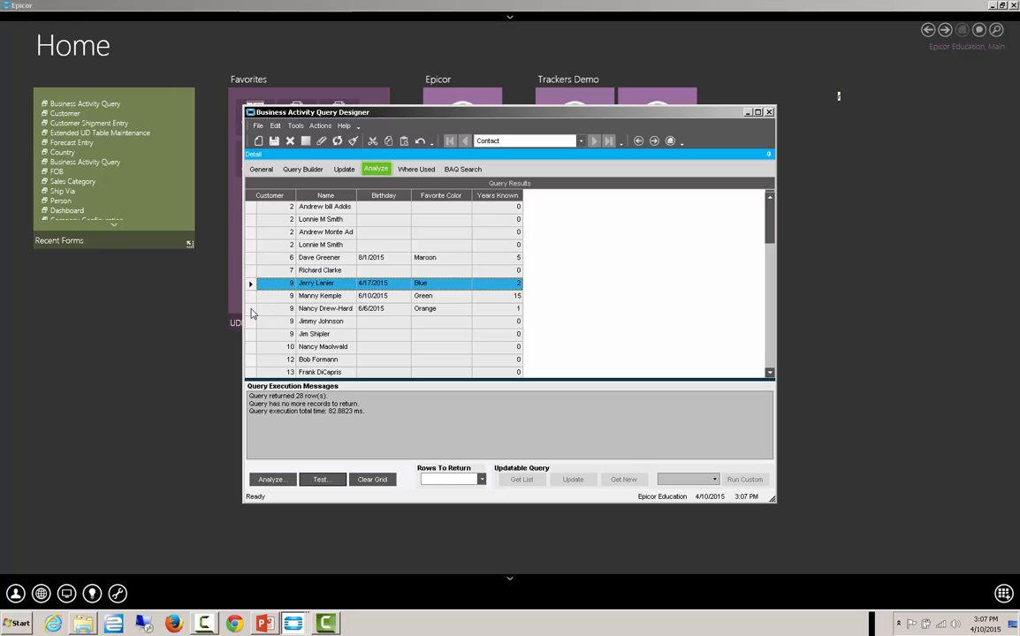
left_click(251, 309)
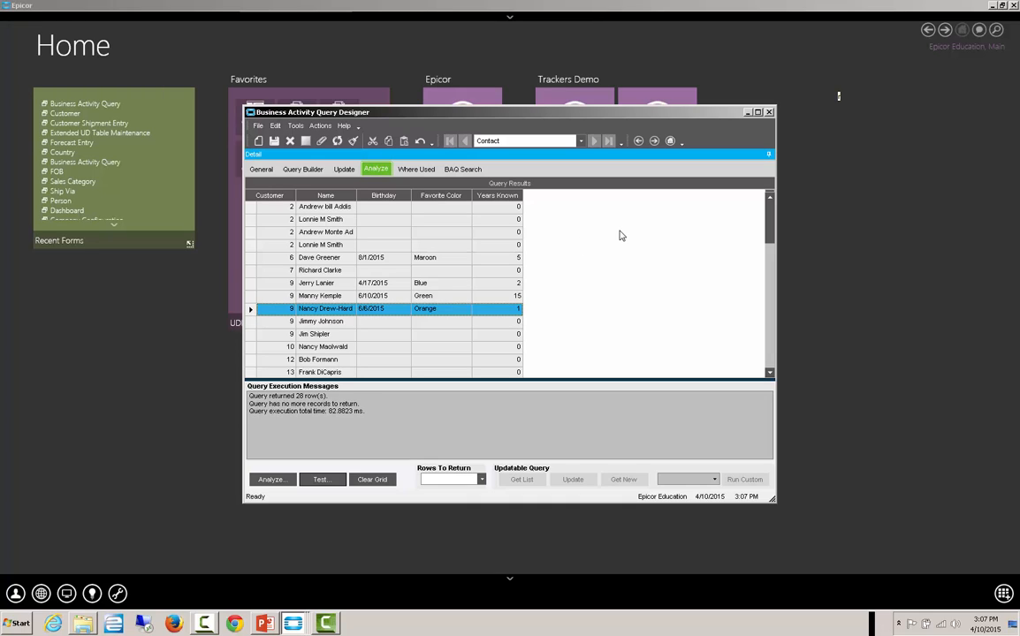
Return to the query's display column definition and close the Business Activity Query Designer without saving the changes.
left_click(295, 171)
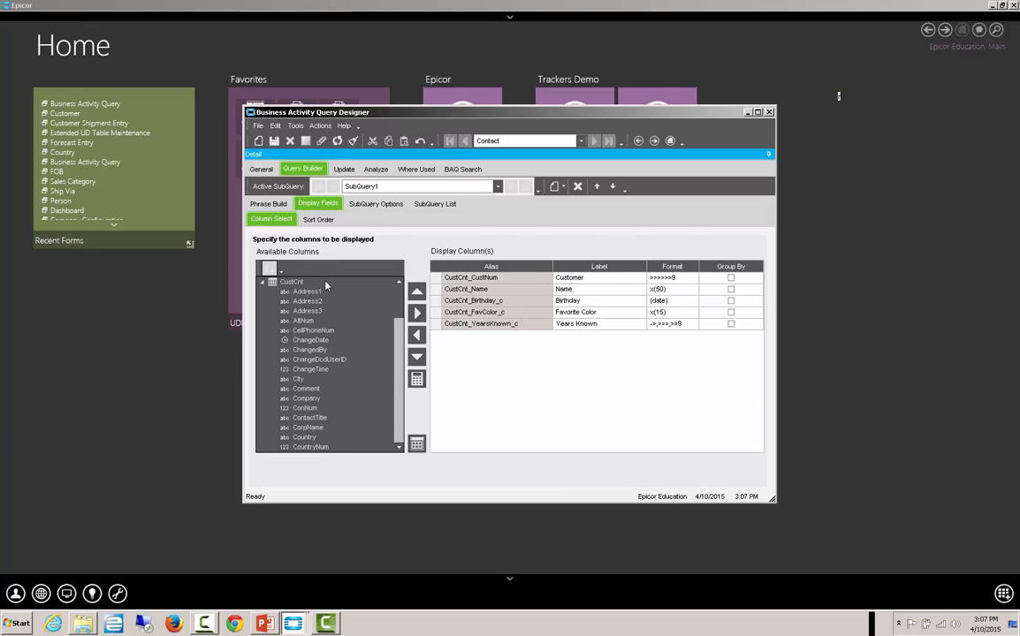
left_click(769, 114)
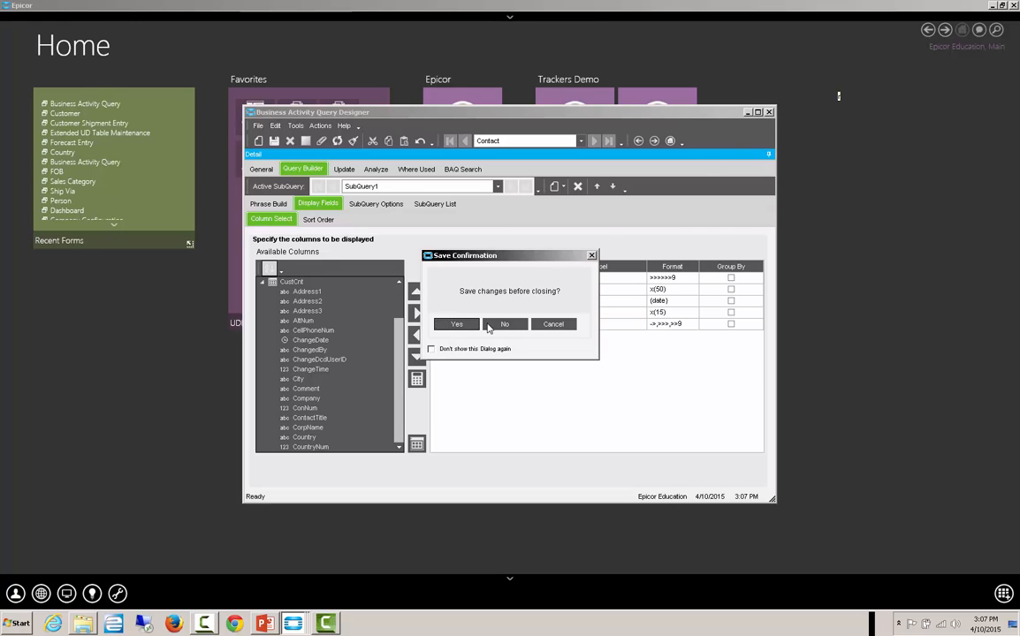
left_click(495, 327)
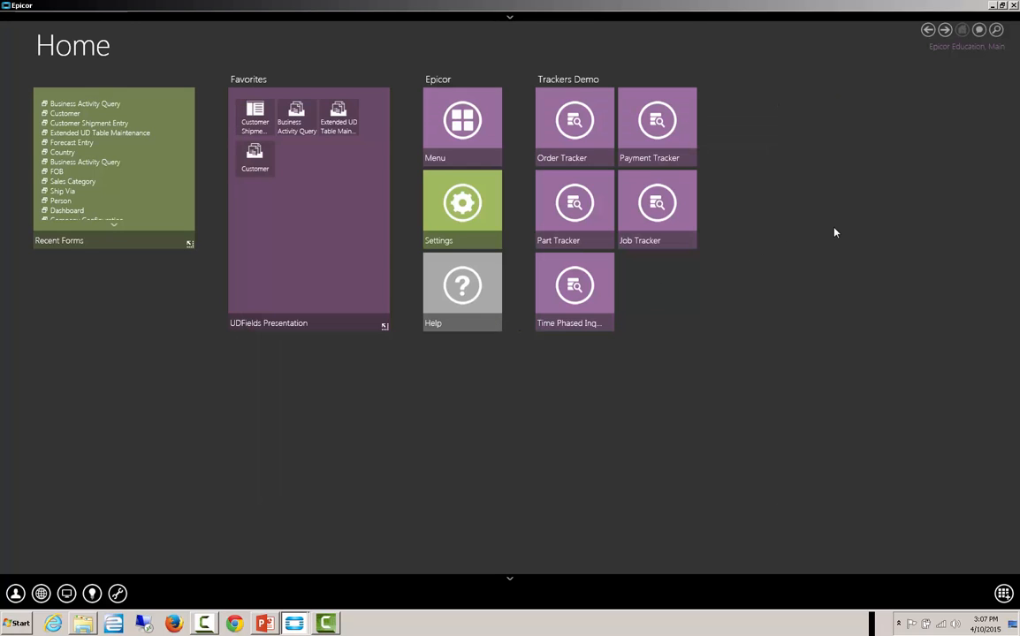